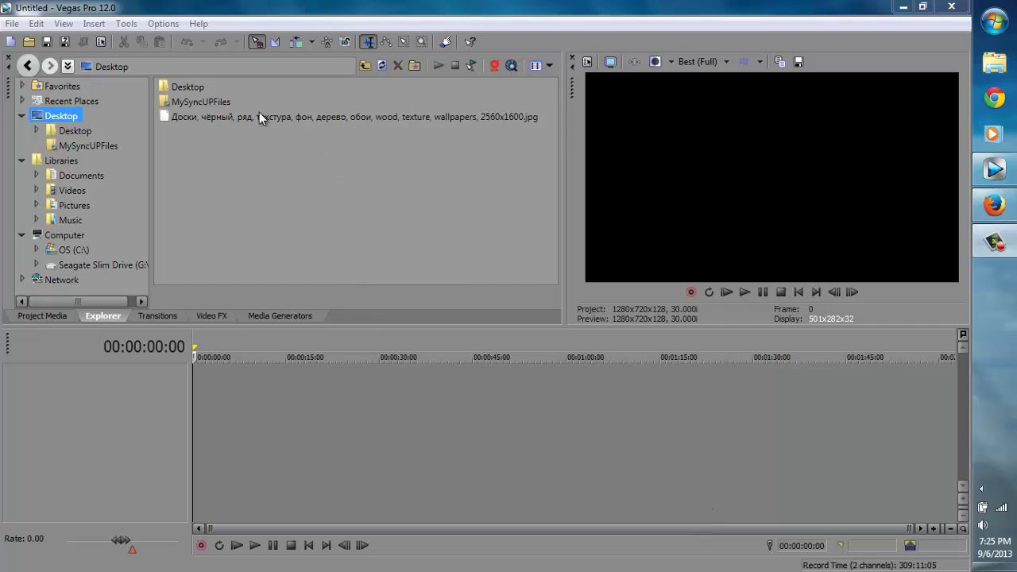
Step: Add the dark wood texture JPG from the Desktop to the start of the timeline on a new video track
click(212, 117)
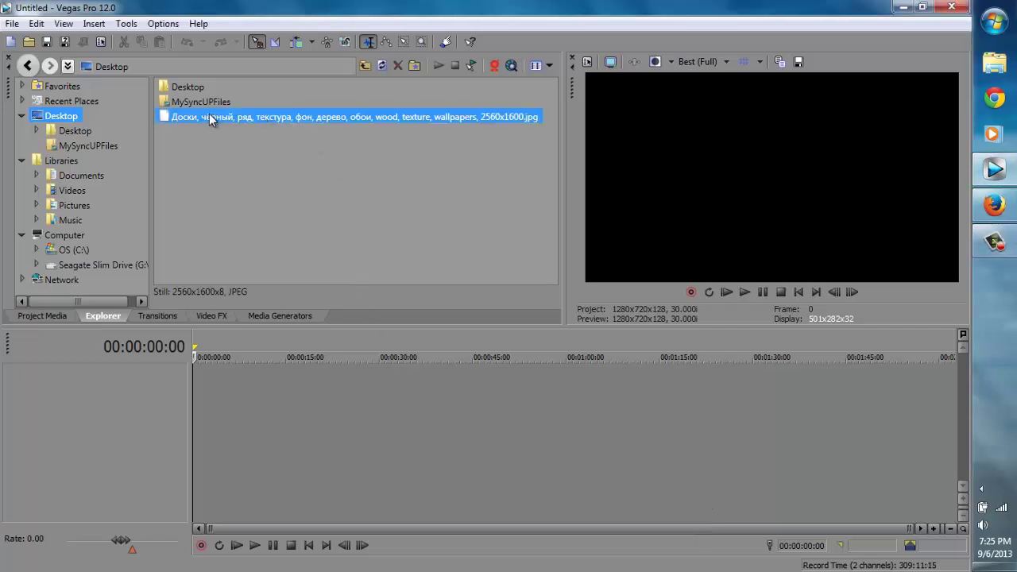
drag(209, 117, 124, 477)
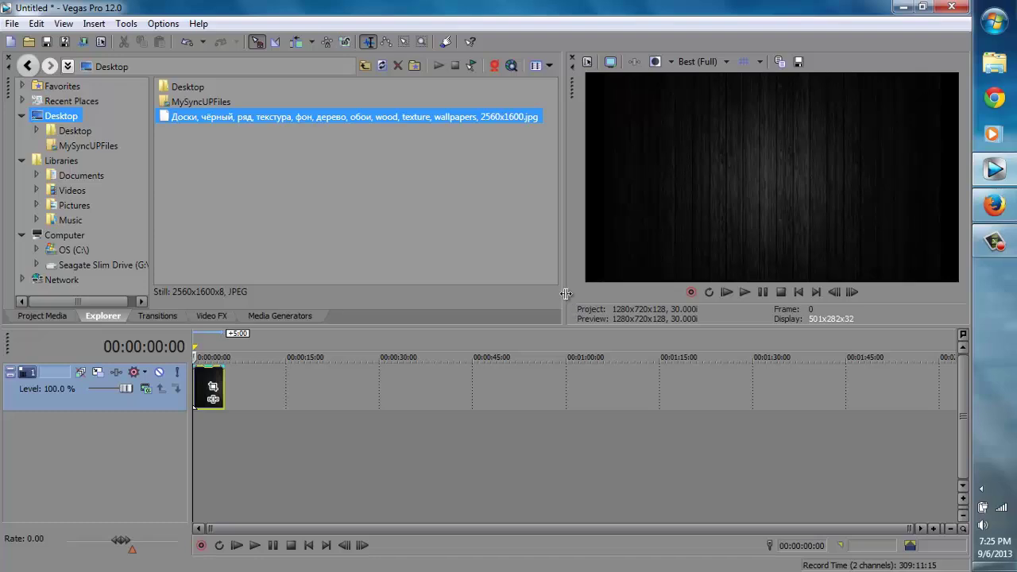
Step: Search the computer for "simple" and open the Simple Intro video to view it
click(994, 22)
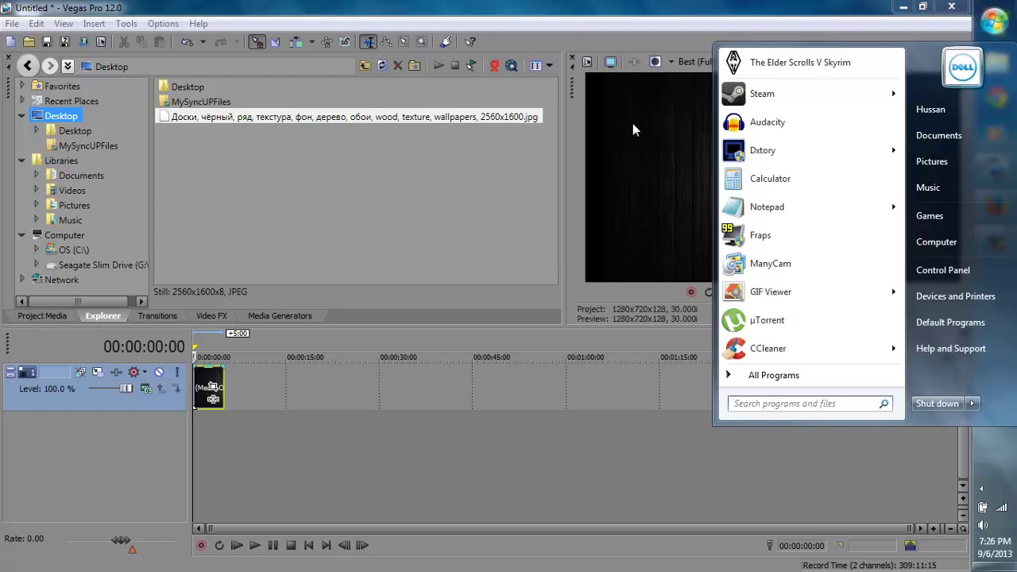
text(simple)
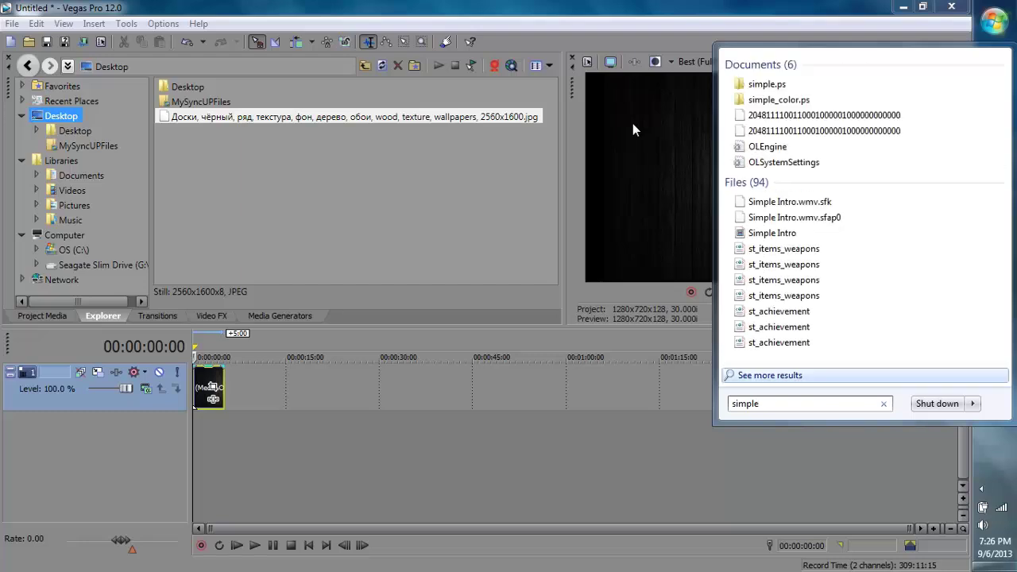
click(795, 235)
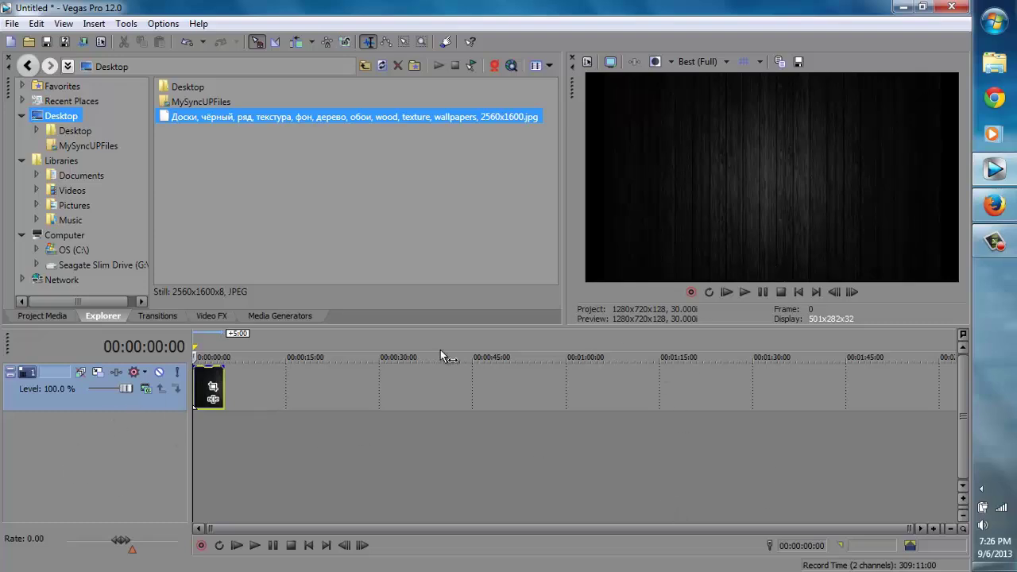
Step: Apply the default Color Curves effect to the wood background and raise the shadow end of its RGB curve to brighten the image
click(211, 317)
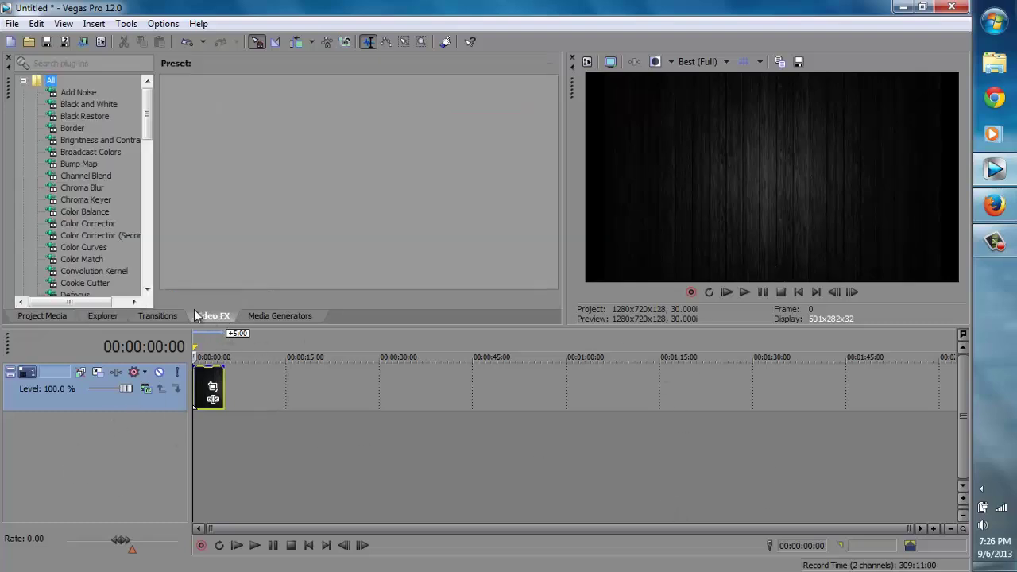
click(94, 225)
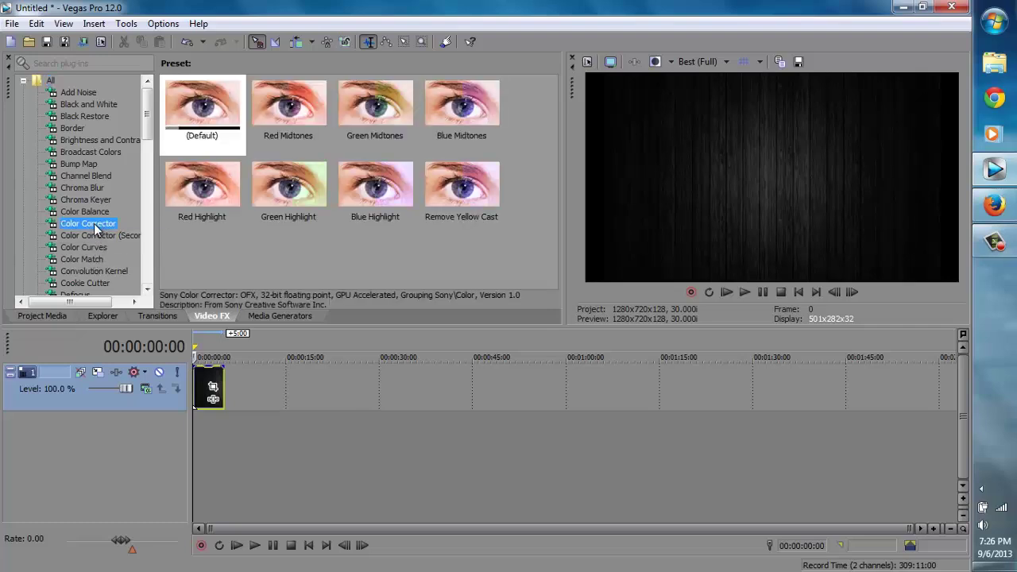
click(88, 247)
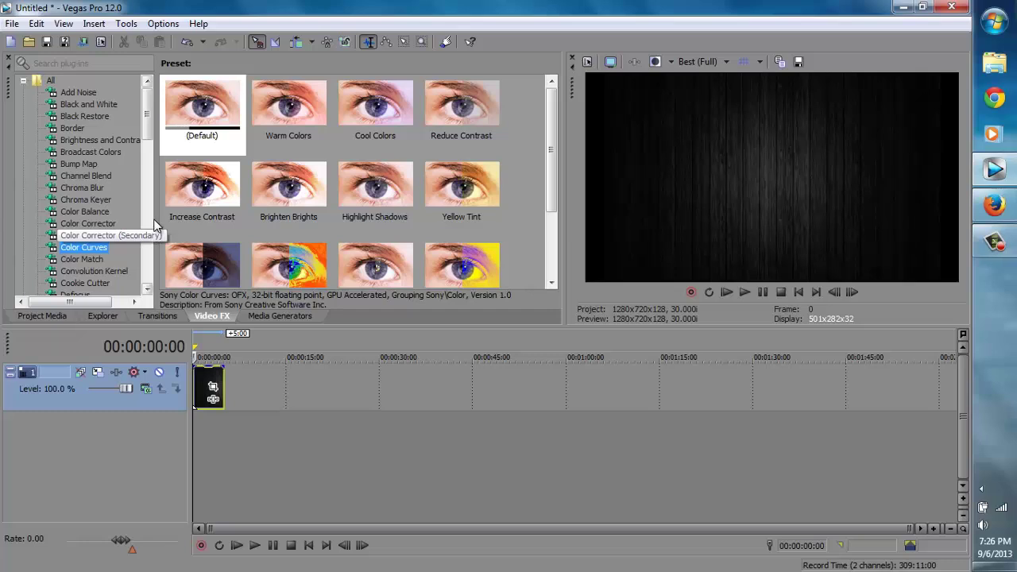
drag(211, 111, 607, 270)
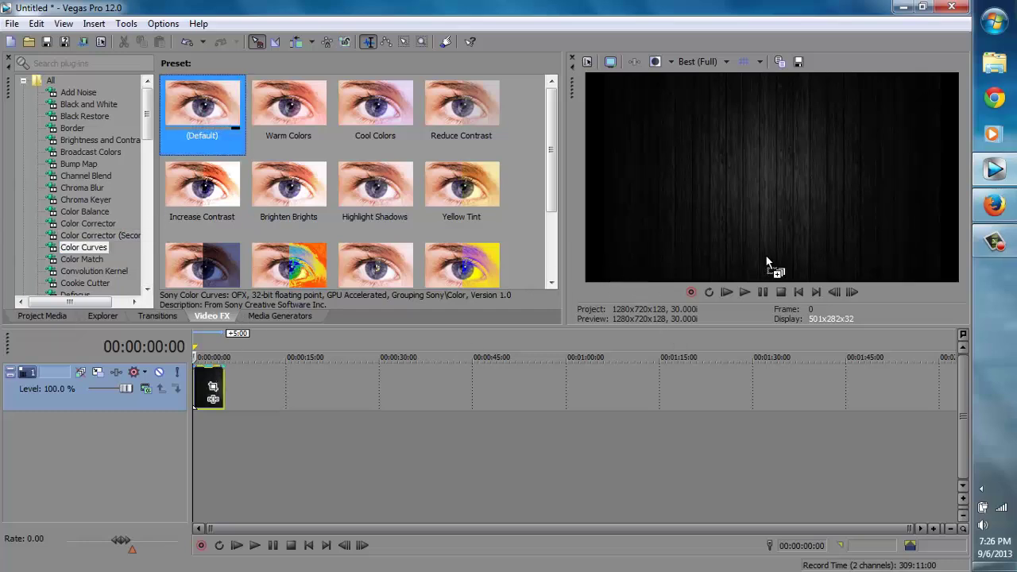
drag(766, 257, 812, 253)
drag(602, 268, 601, 269)
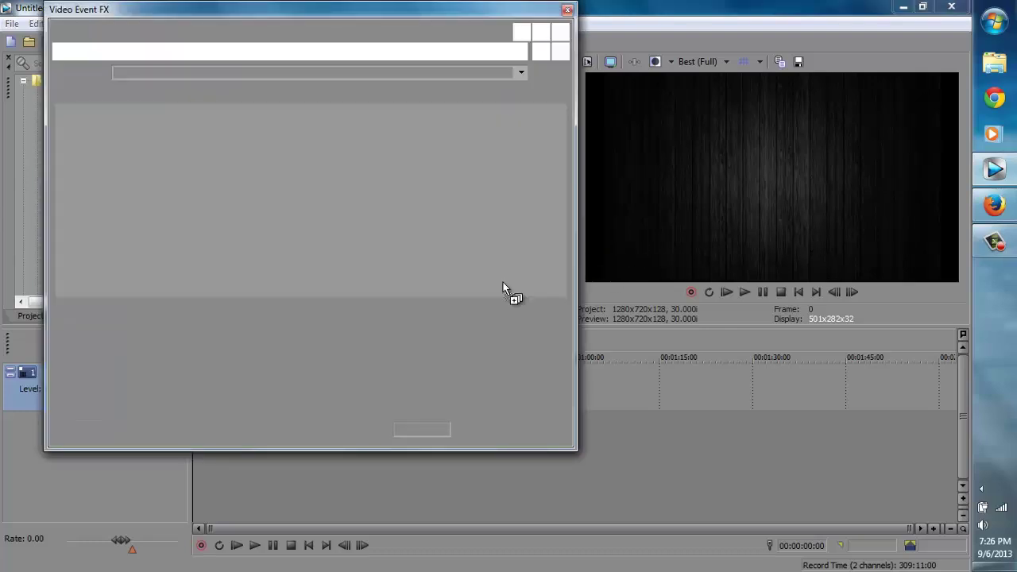
drag(207, 264, 185, 229)
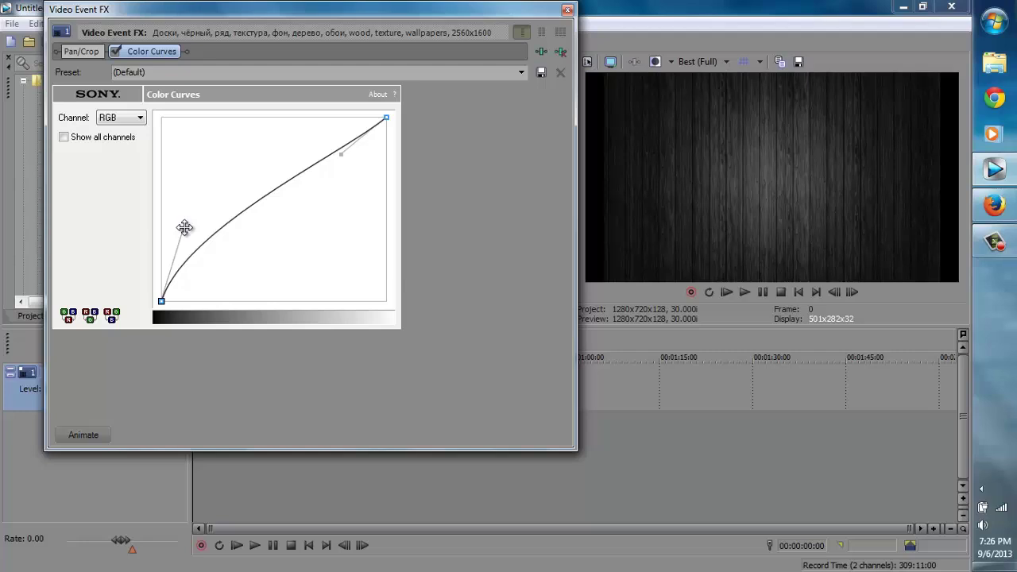
click(567, 10)
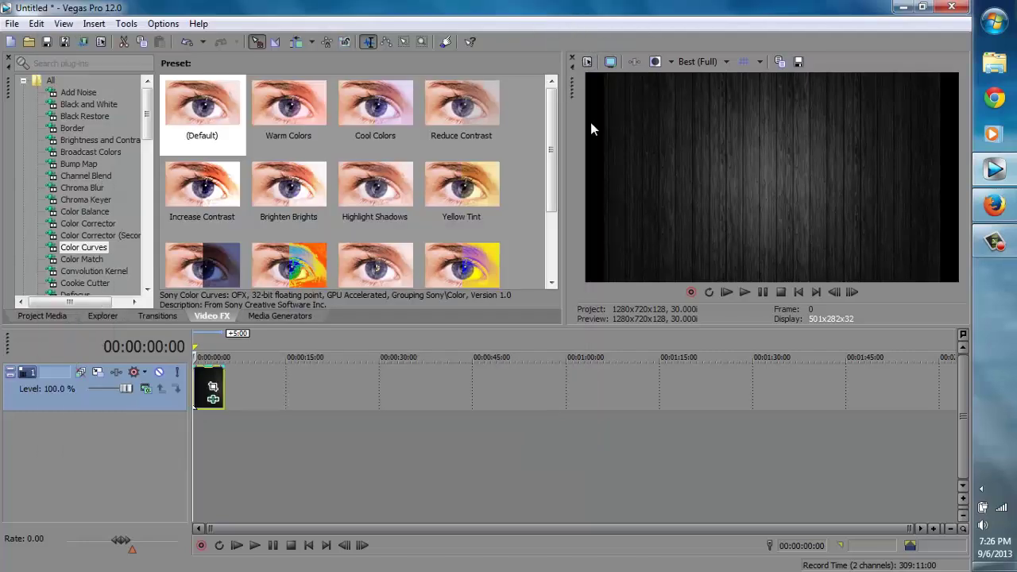
Step: Turn off Maintain aspect ratio for the wood background event so that it fills the frame
right_click(201, 391)
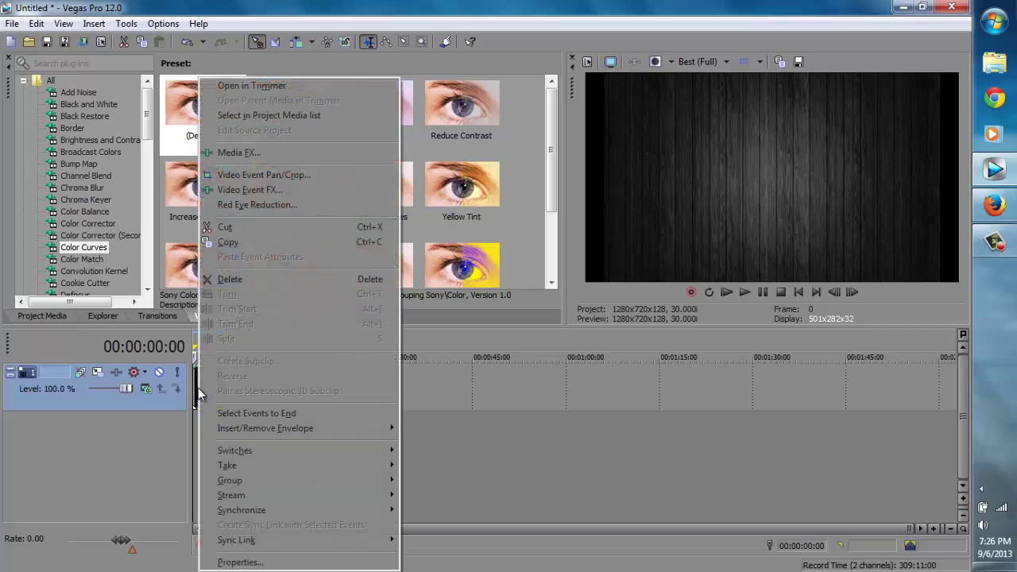
click(232, 563)
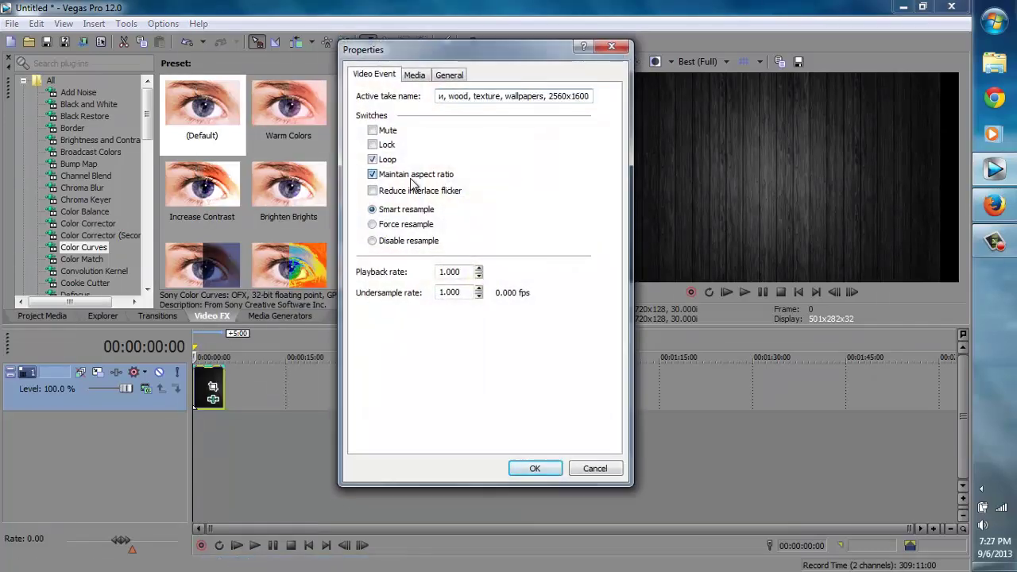
click(411, 177)
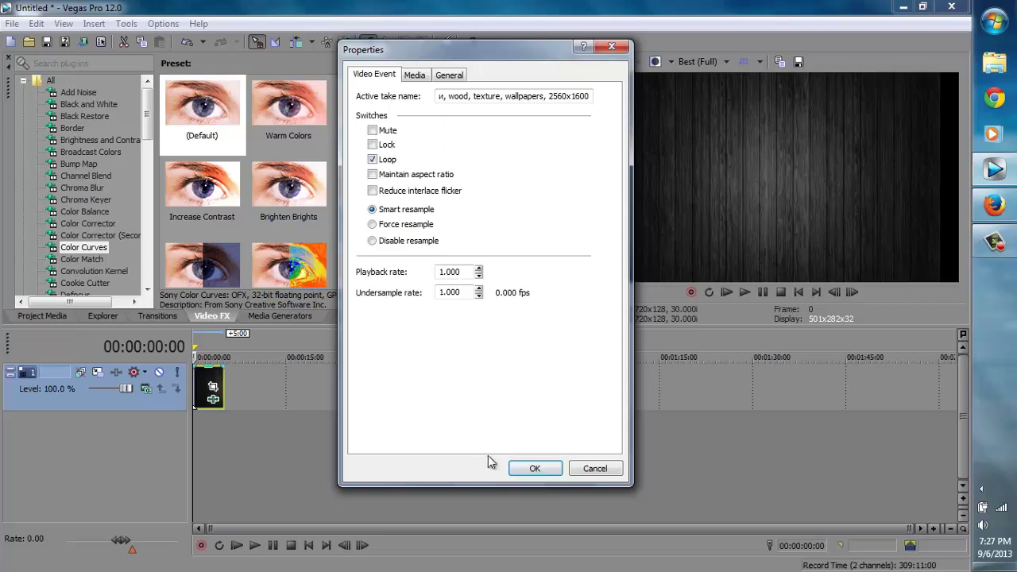
click(529, 468)
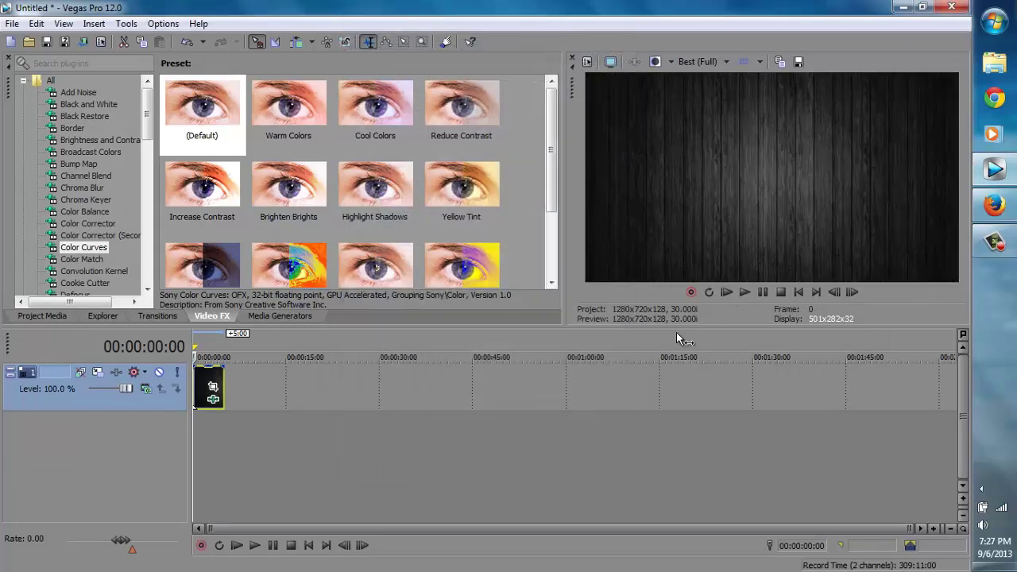
Step: Place the playhead at about 00:00:01:28 and insert an empty video track above the wood background
drag(223, 439, 204, 444)
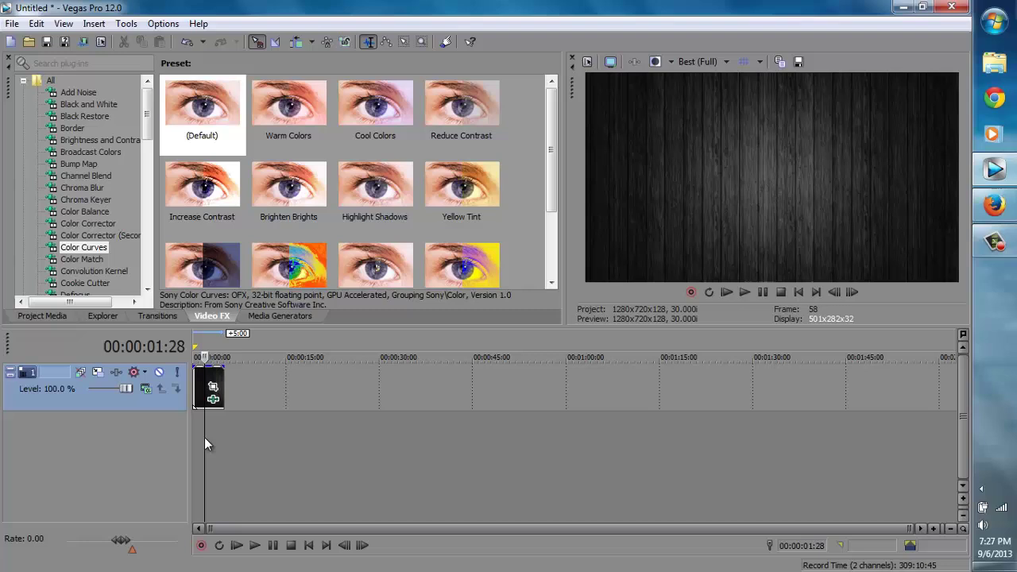
right_click(245, 425)
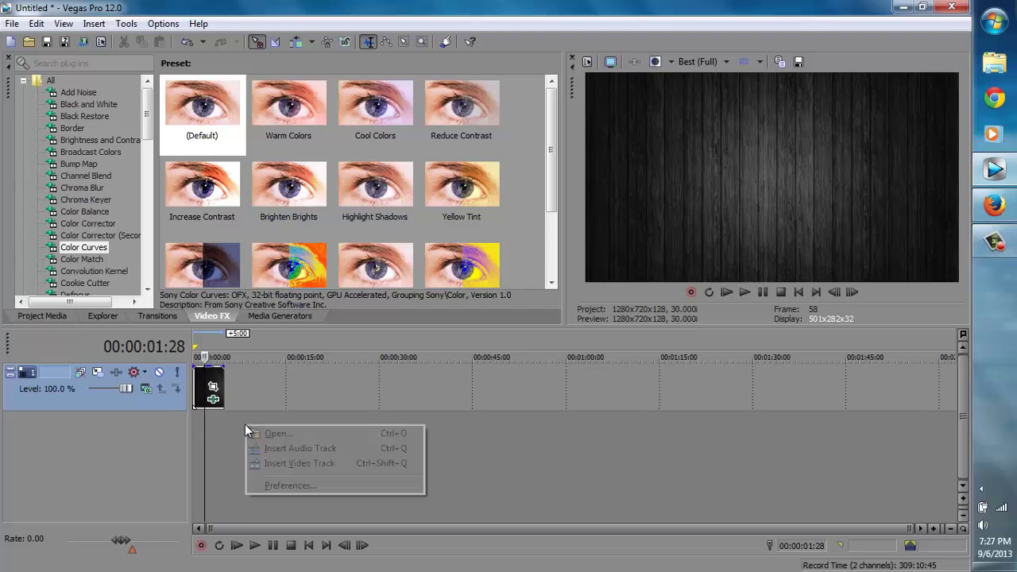
click(304, 465)
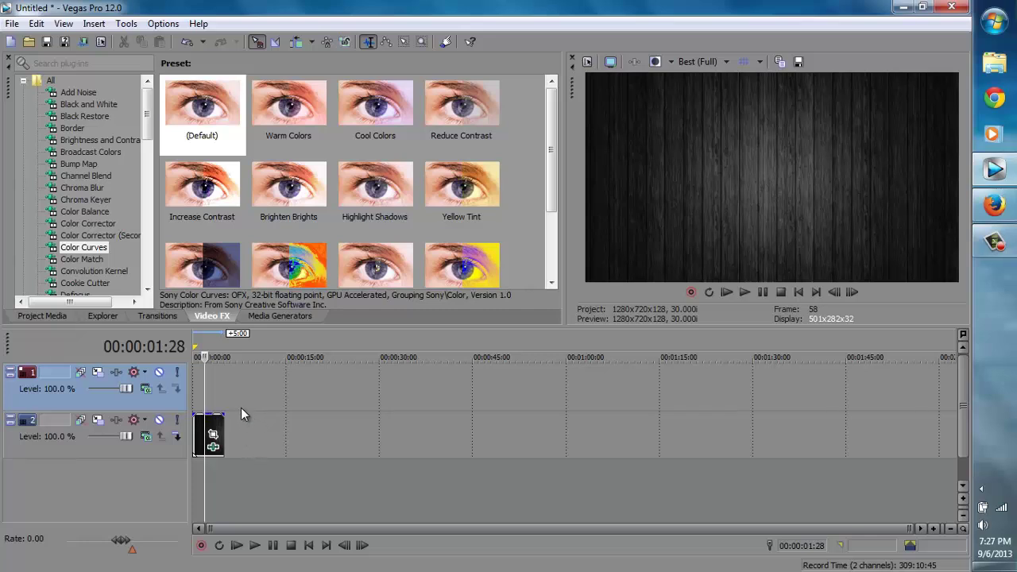
Step: Add an Orange Solid Color clip at the start of the empty upper video track, keeping its preset color
click(292, 317)
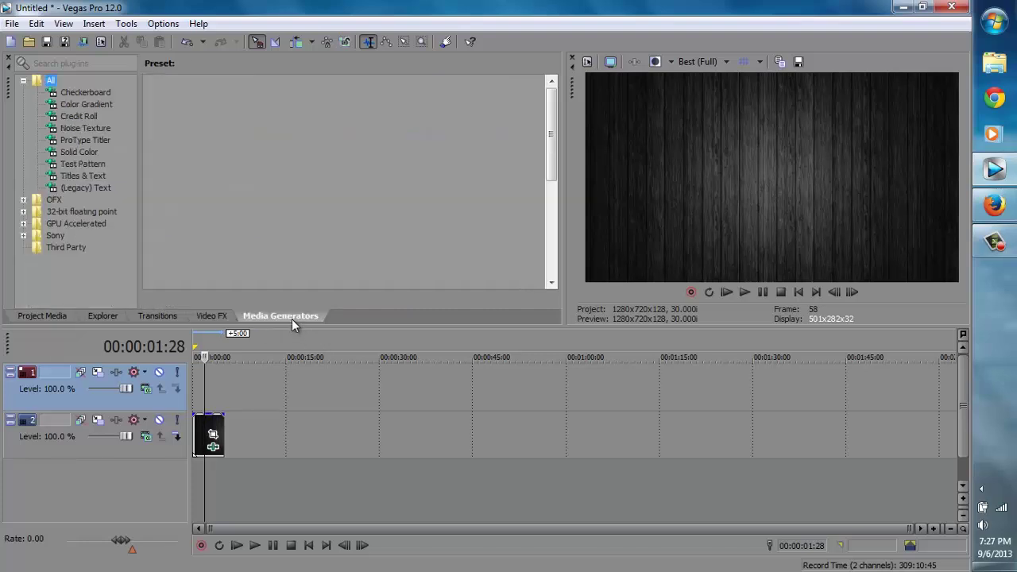
click(92, 152)
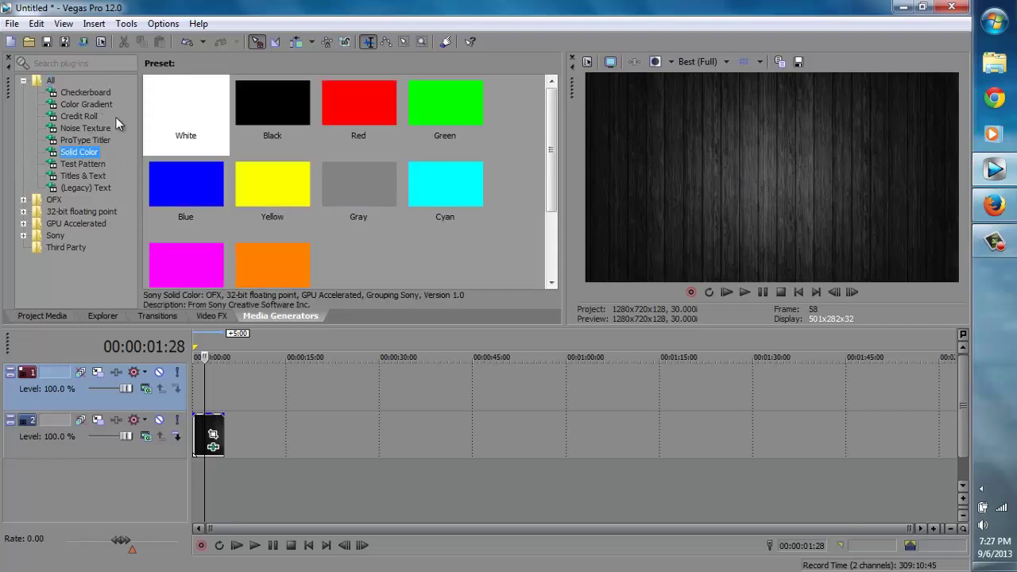
click(294, 256)
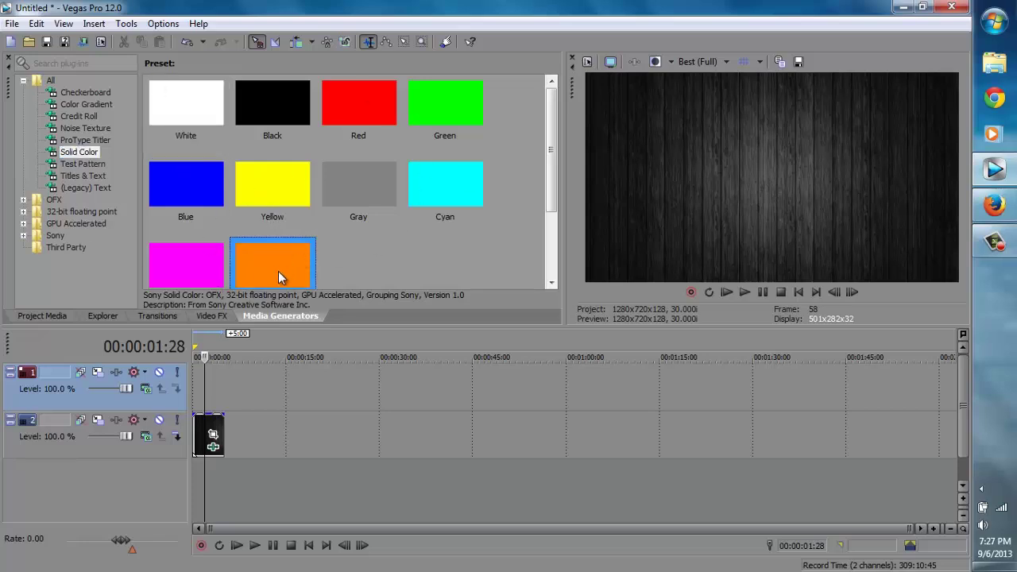
drag(278, 277, 164, 373)
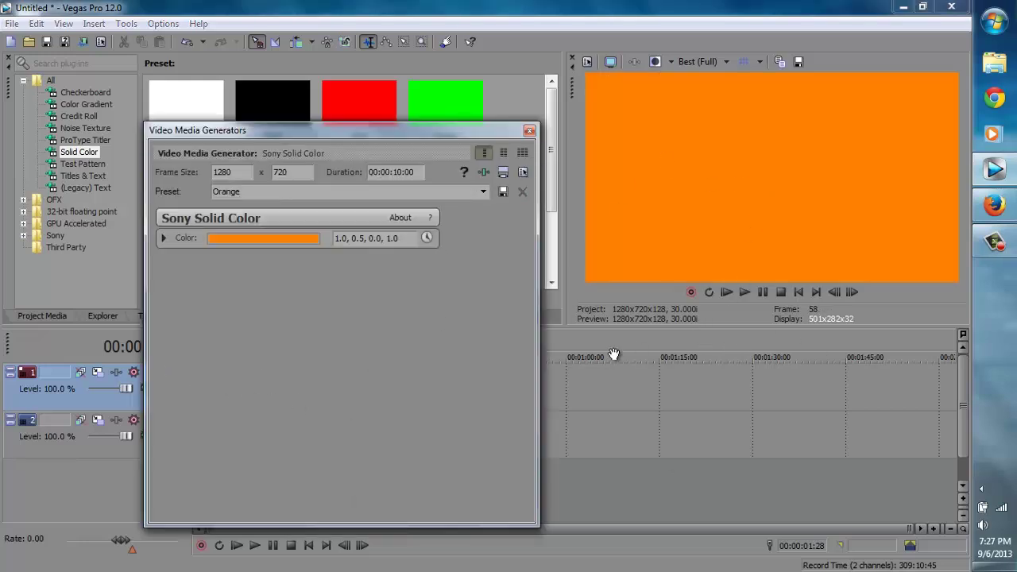
click(284, 240)
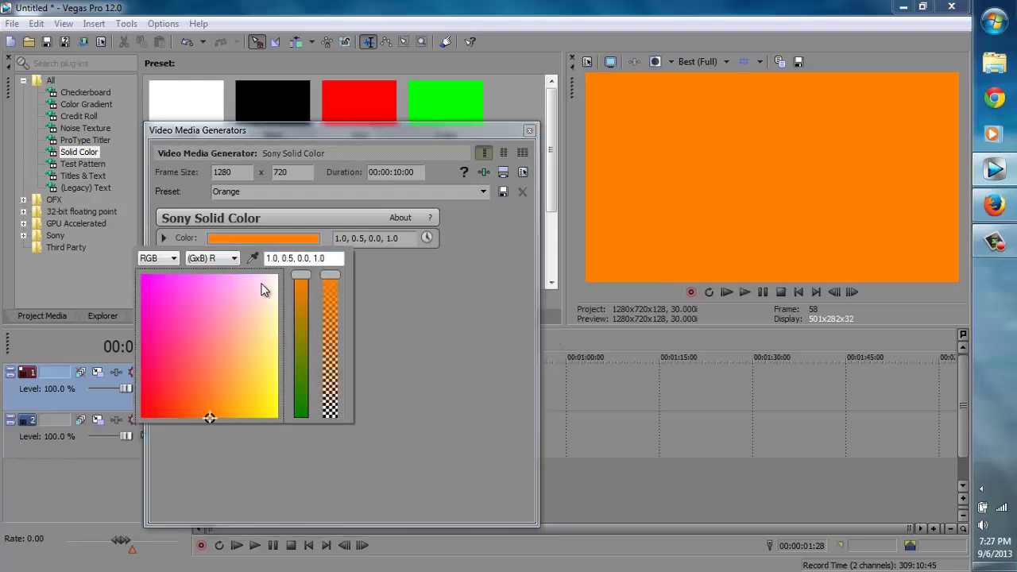
click(396, 302)
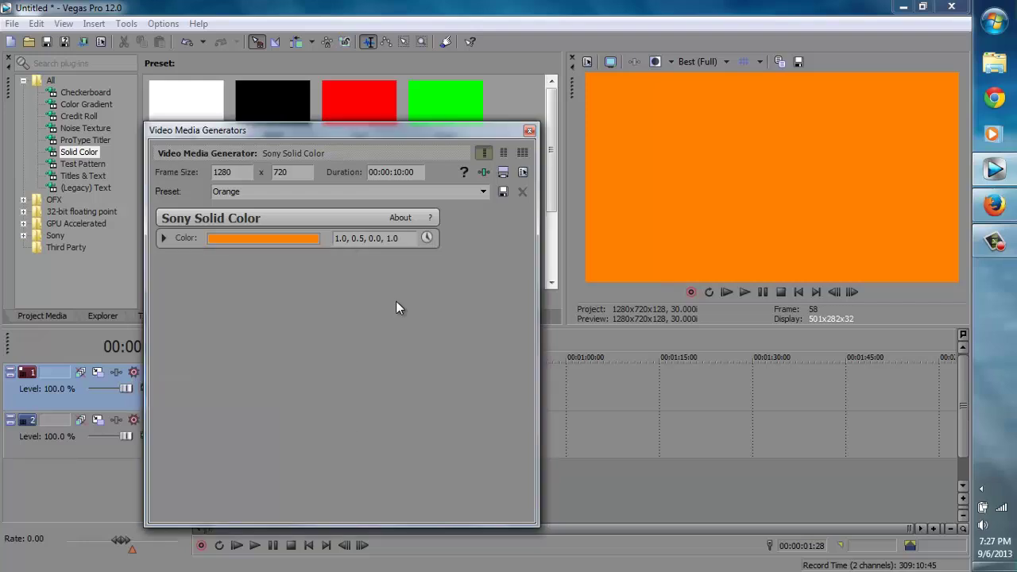
click(530, 130)
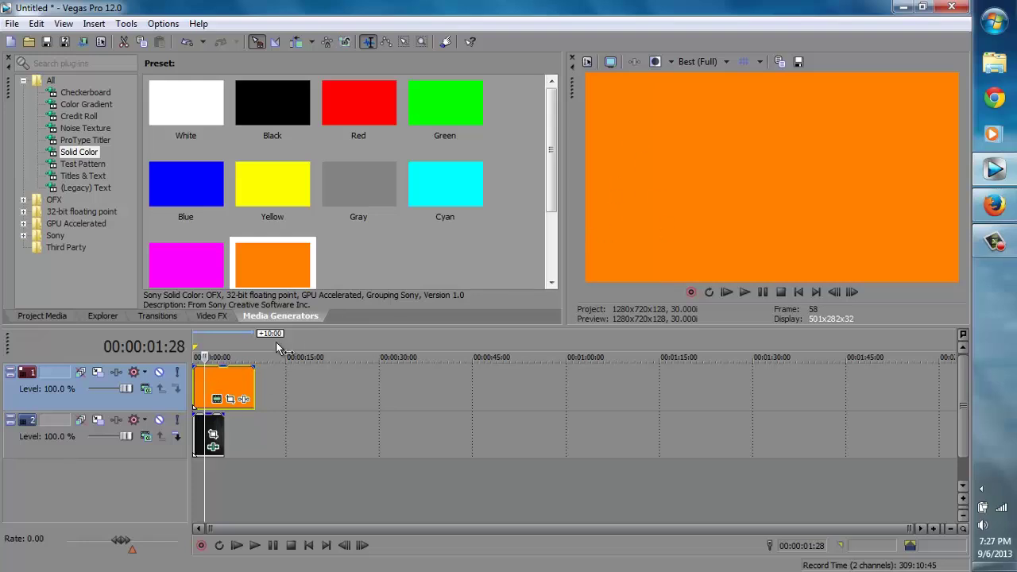
Step: Mask the orange clip to a full-width horizontal strip in the upper half of the frame, centred at about X 637, Y 229
right_click(222, 376)
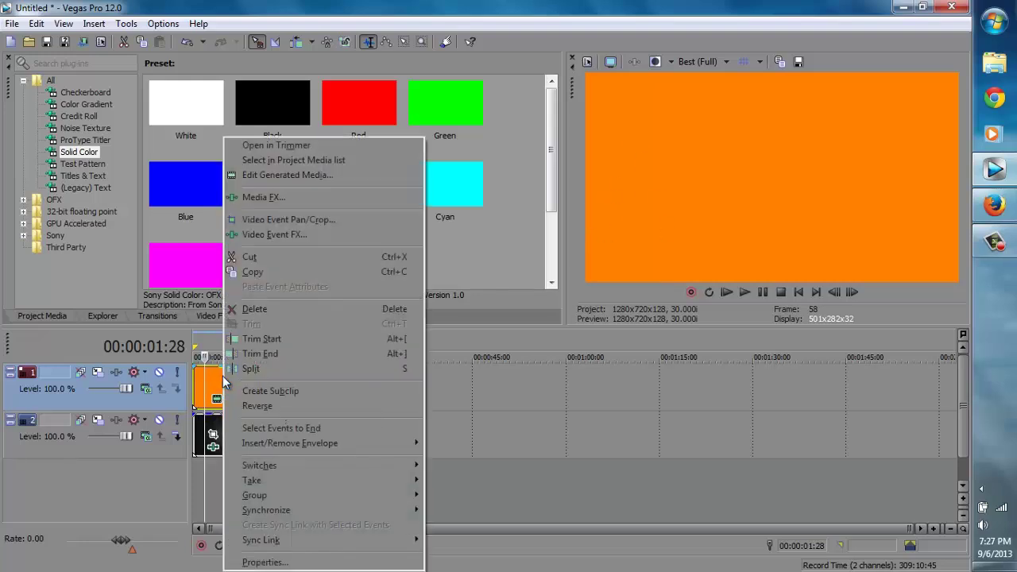
click(308, 222)
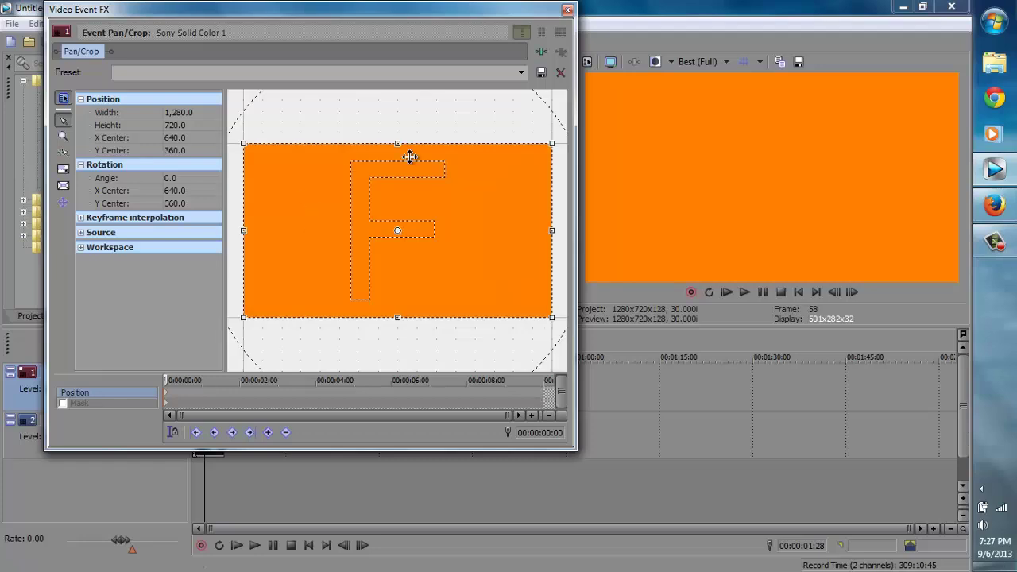
click(71, 403)
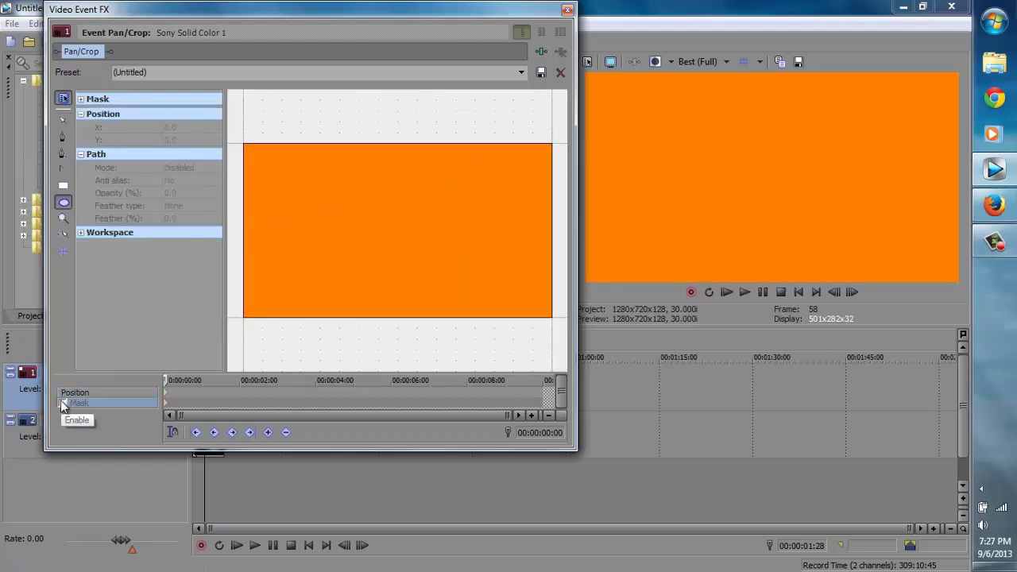
click(62, 403)
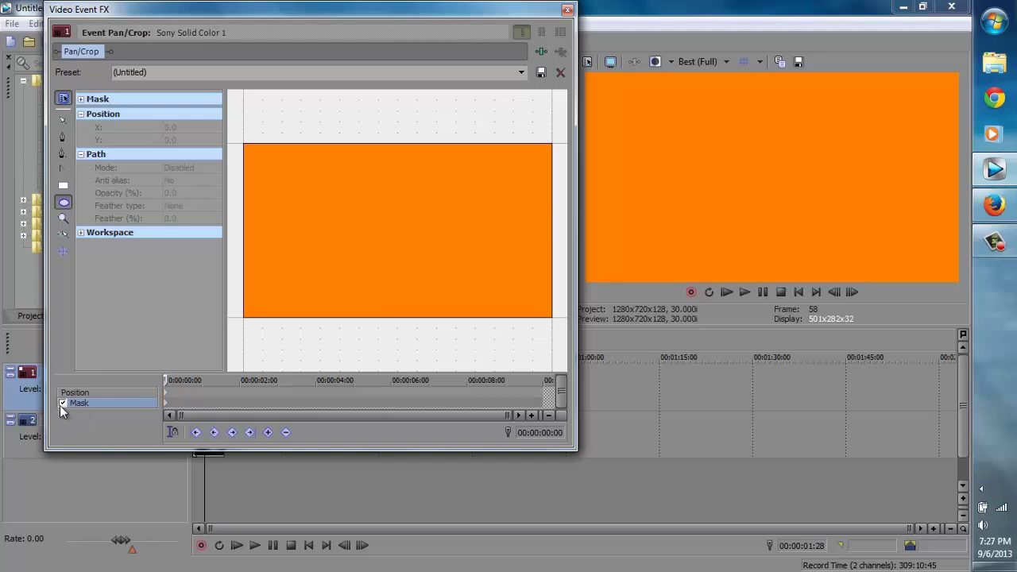
click(64, 187)
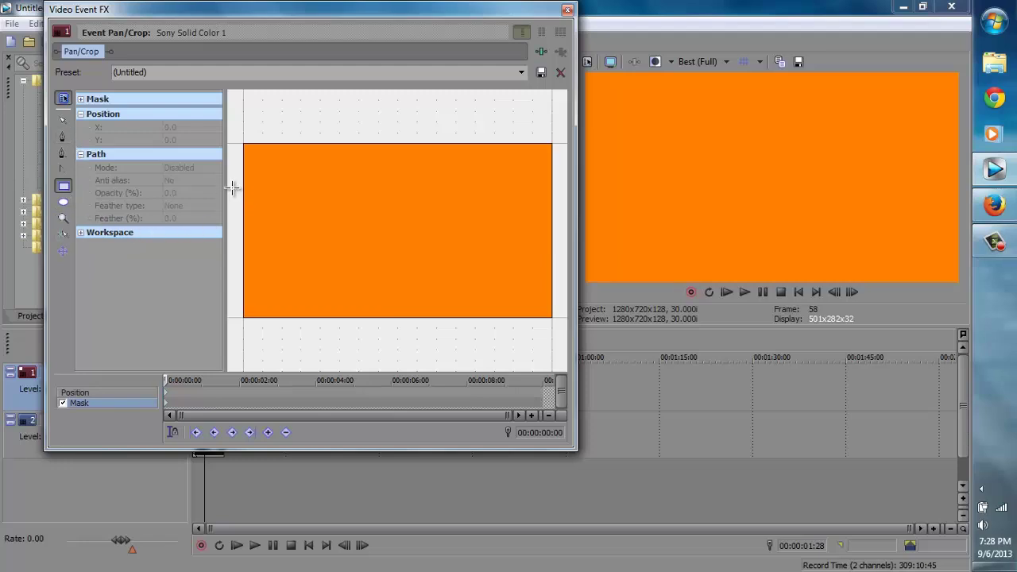
mouse_move(234, 186)
mouse_down()
mouse_move(557, 186)
mouse_move(562, 213)
mouse_up()
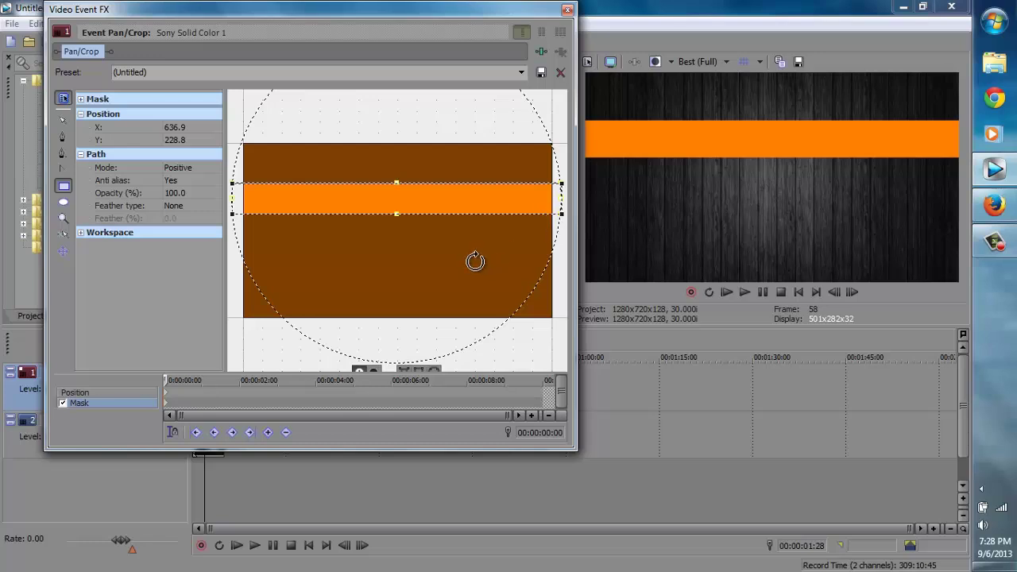
click(568, 9)
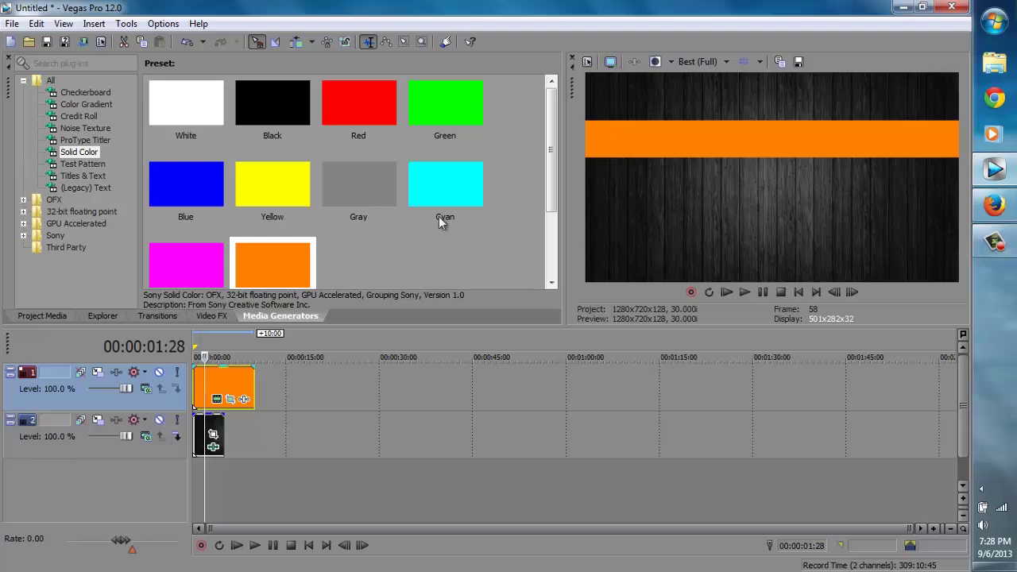
Step: Apply the Bump Map effect with the Spotlight Up (flat) preset to the orange clip
click(213, 316)
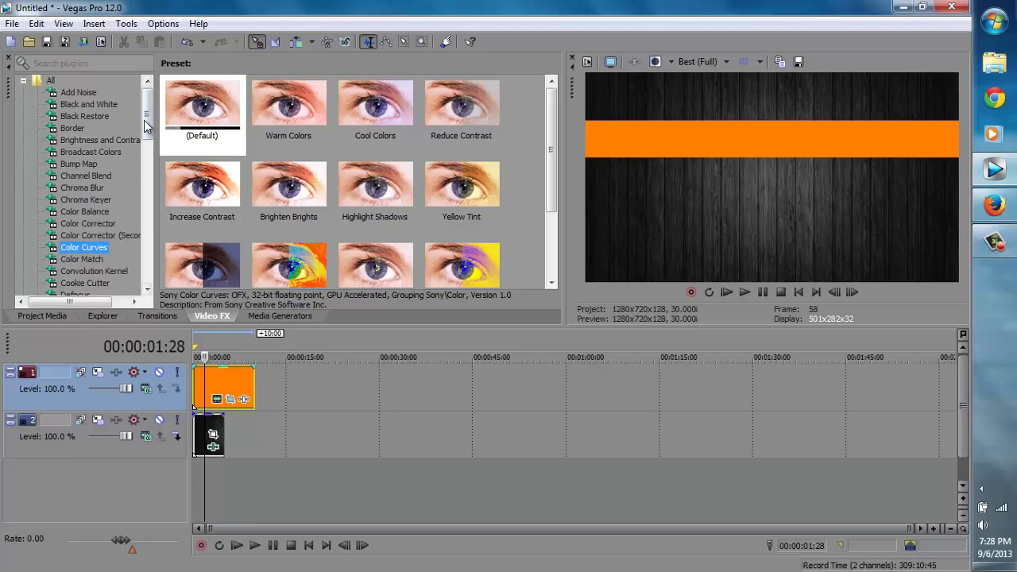
click(87, 164)
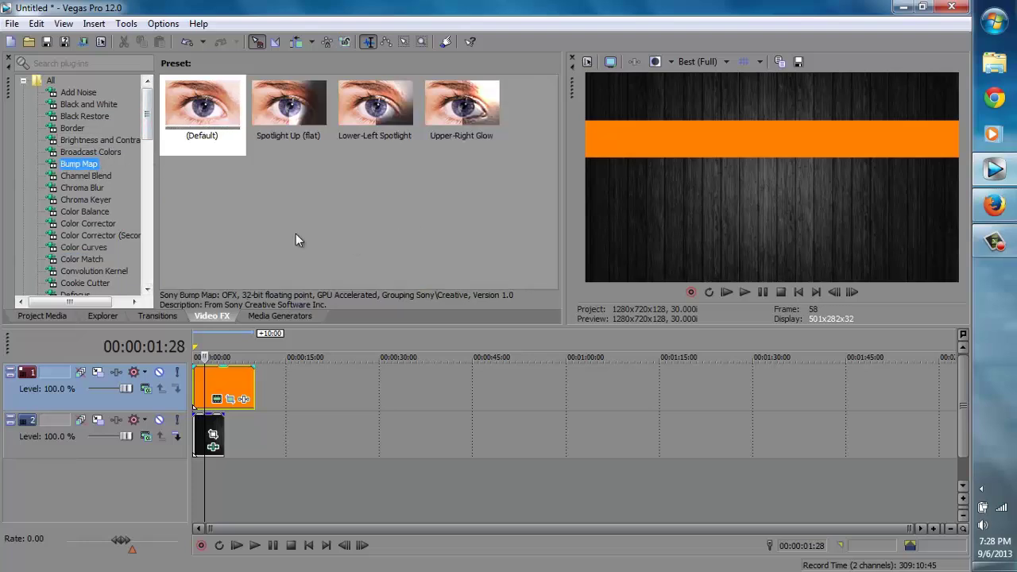
click(287, 136)
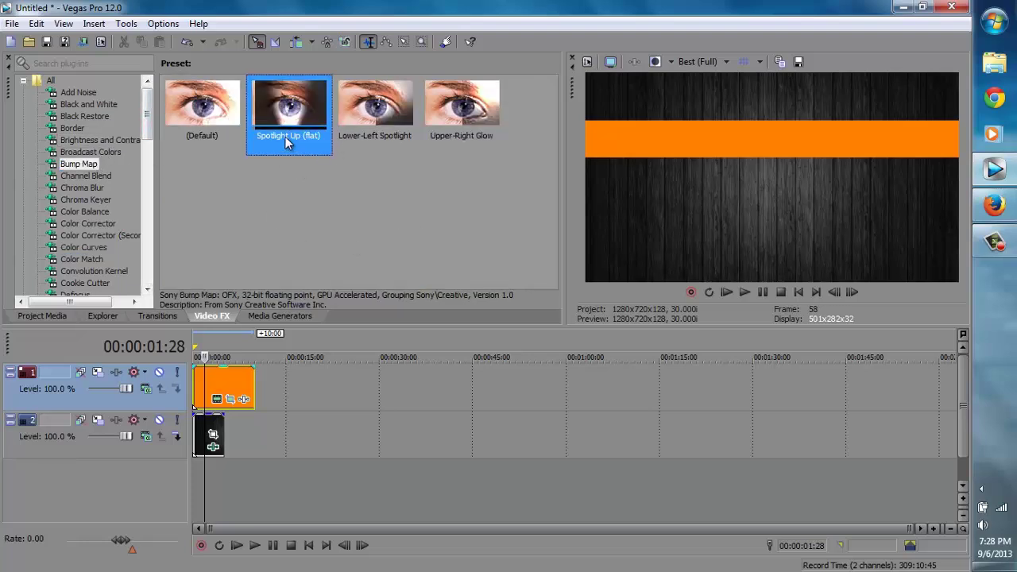
drag(285, 137, 223, 374)
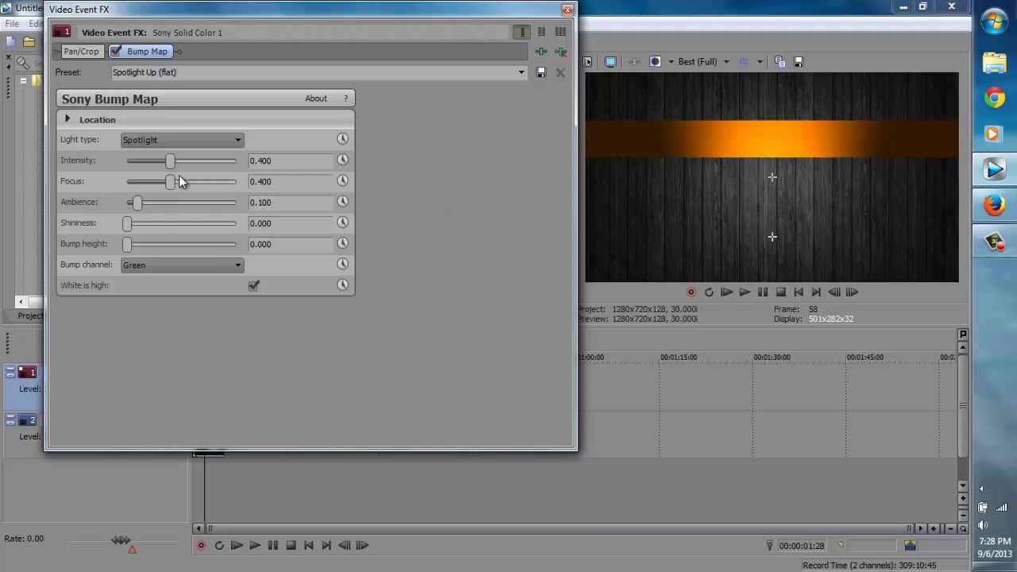
Step: Set the orange strip's Bump Map intensity to about 0.517 and its focus to about 0.782
drag(172, 162, 185, 161)
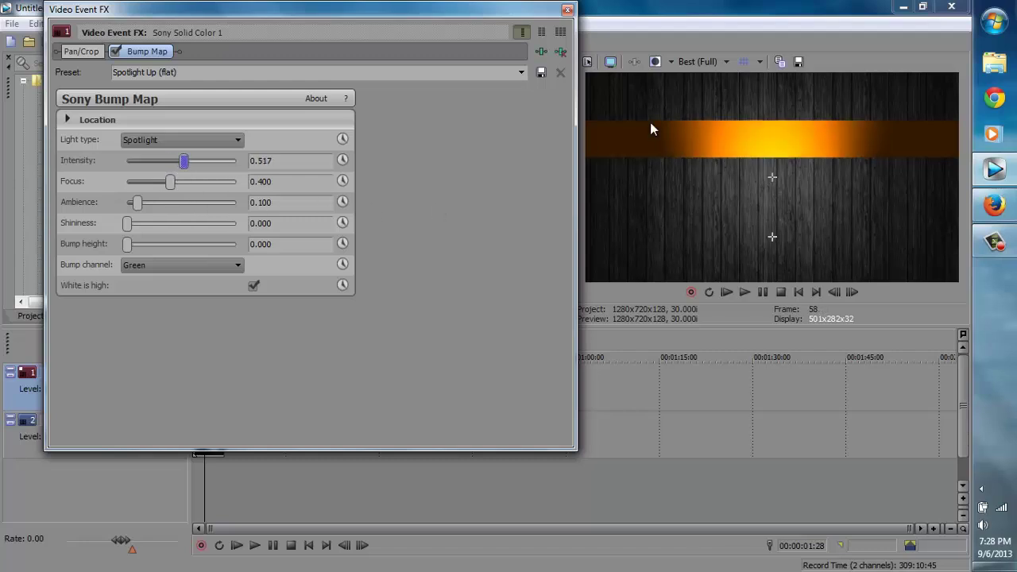
drag(172, 186, 222, 186)
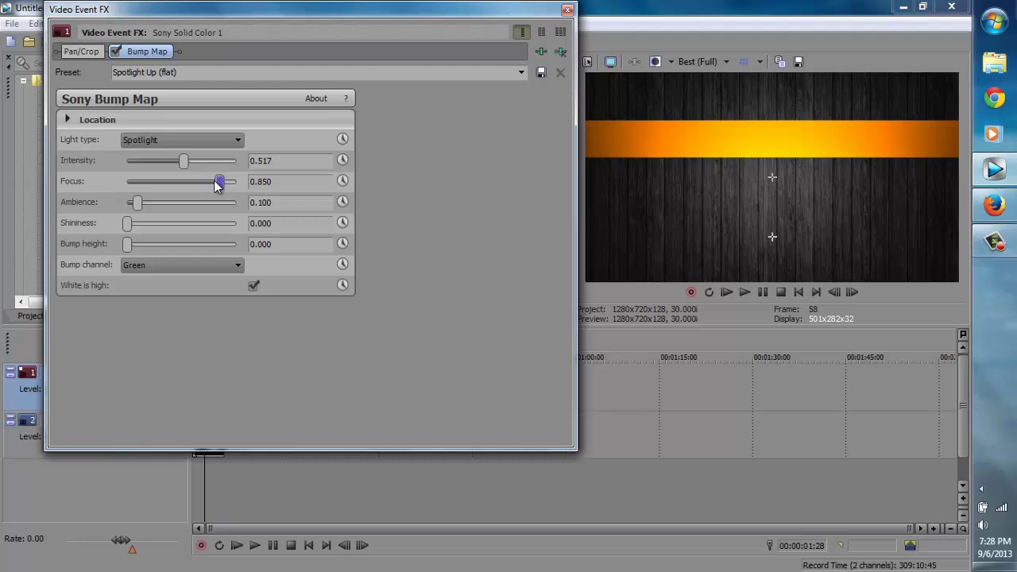
drag(220, 186, 210, 187)
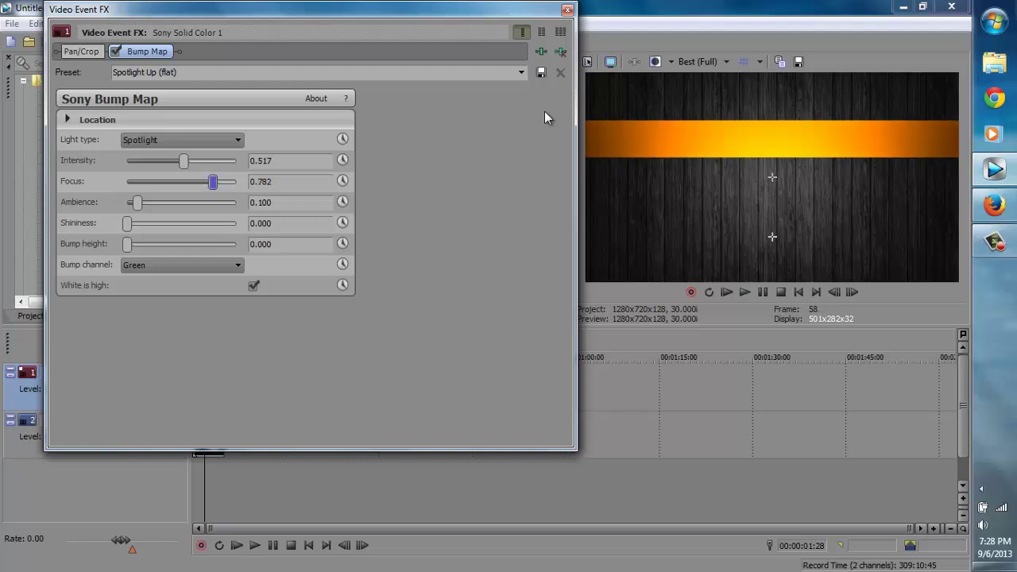
click(568, 10)
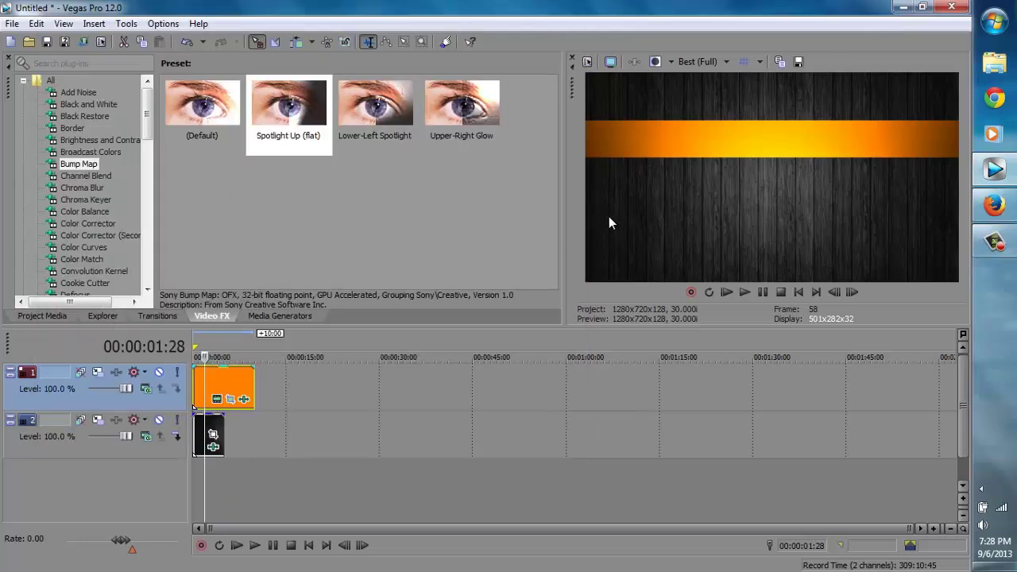
Step: Feather the orange clip's mask Out by 5% and raise its lower edge to narrow the strip, centred at about Y 206
right_click(206, 380)
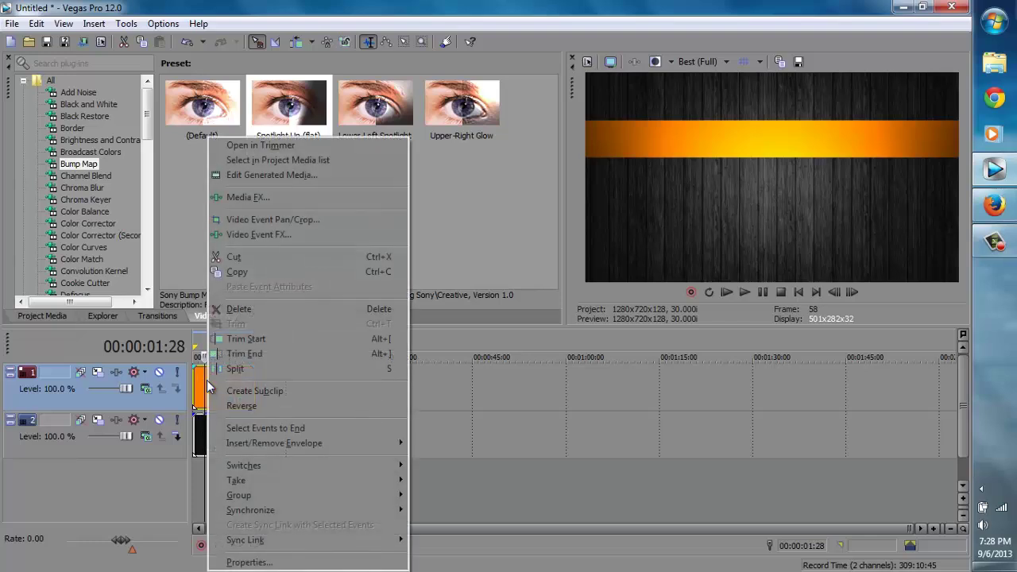
click(275, 223)
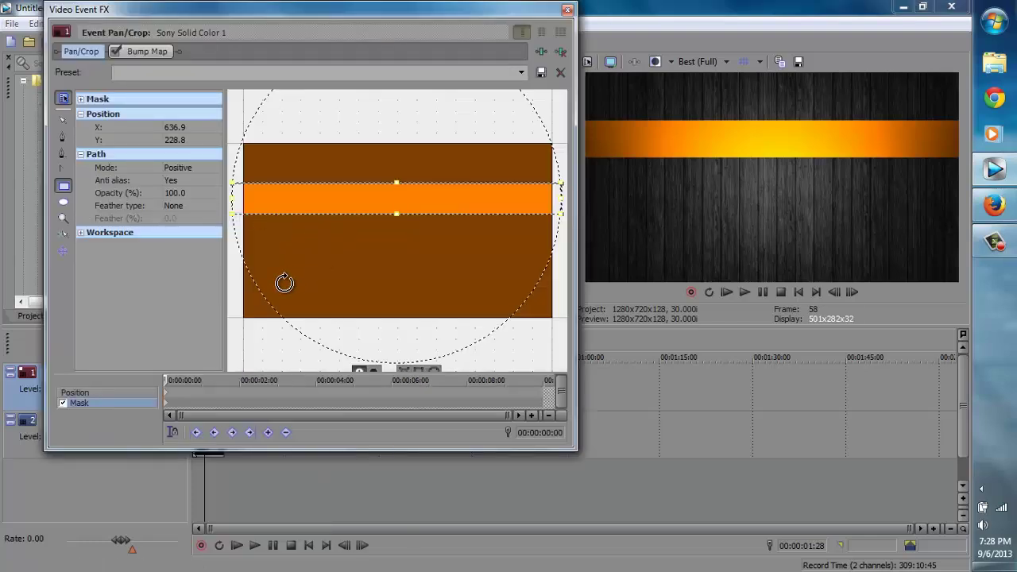
click(131, 210)
click(215, 206)
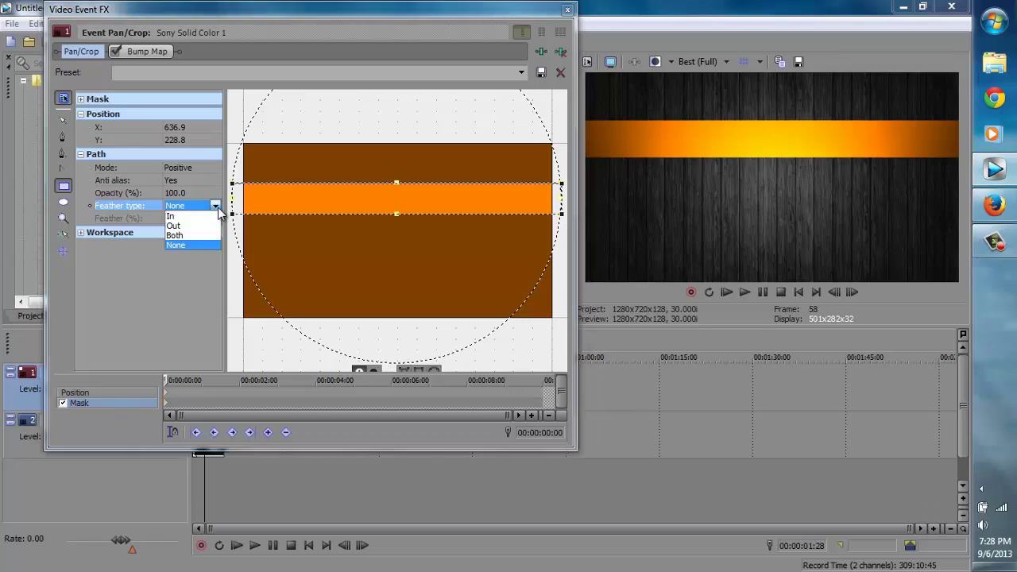
click(179, 226)
click(205, 219)
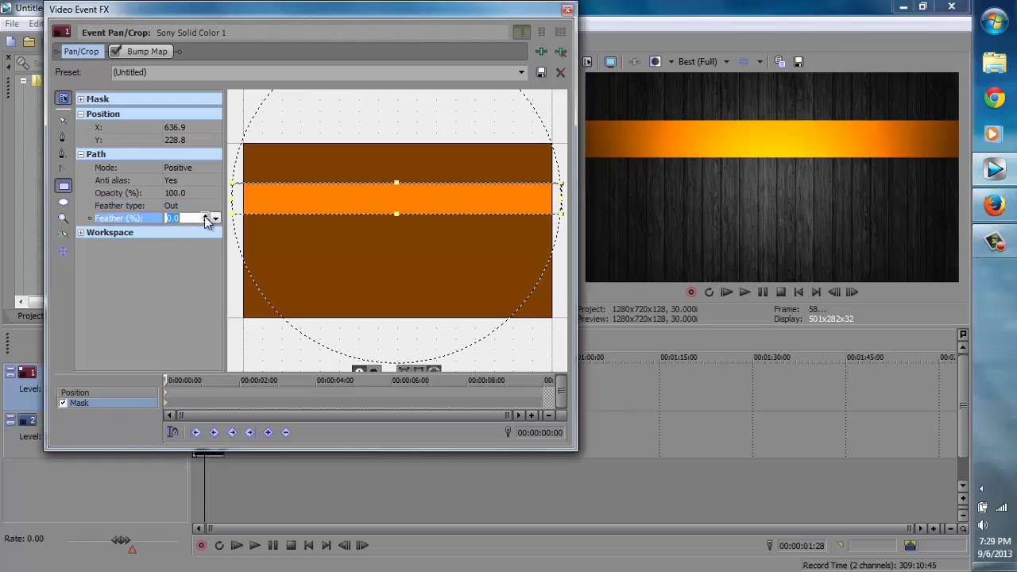
drag(205, 219, 208, 220)
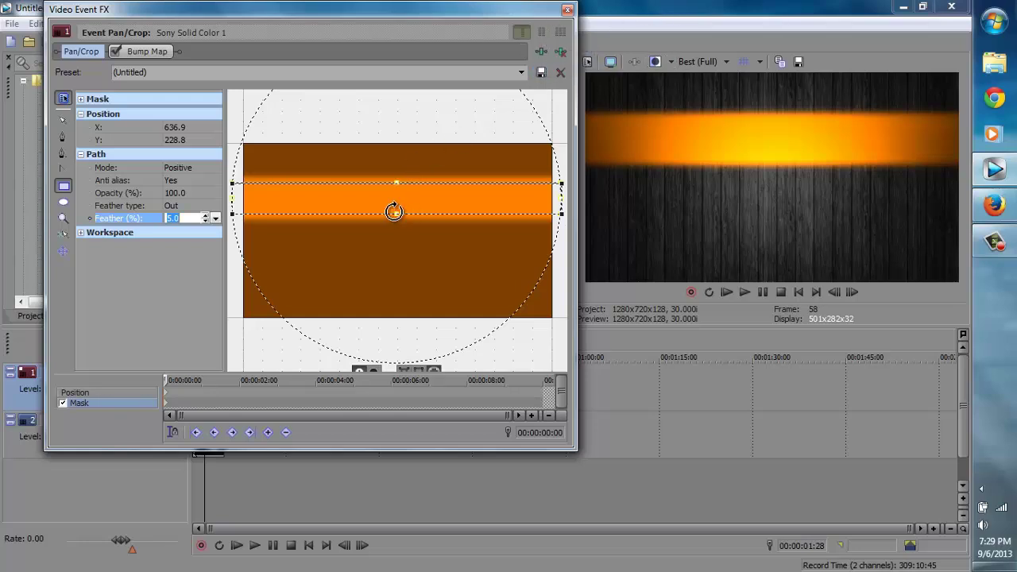
drag(399, 213, 403, 202)
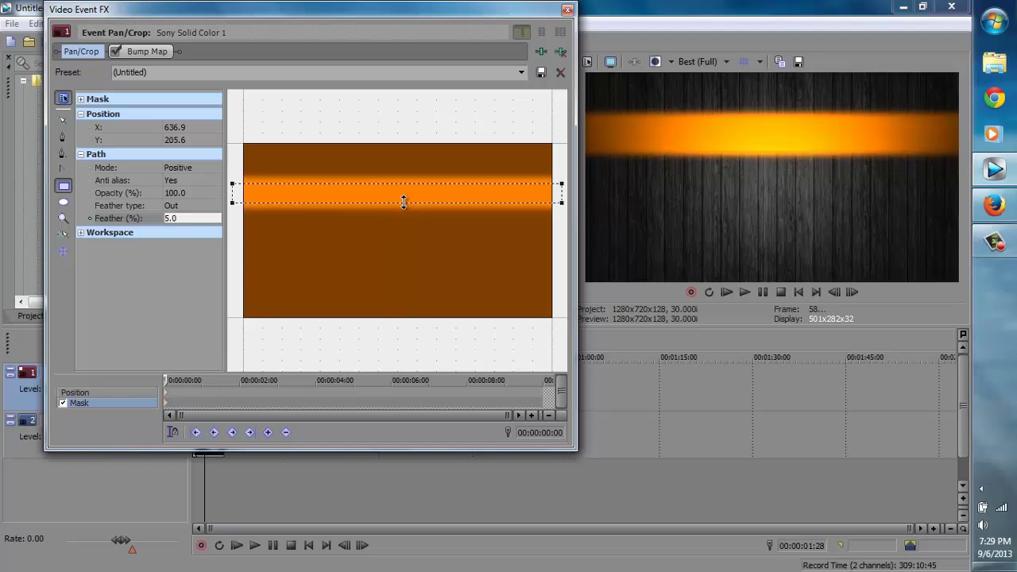
click(567, 10)
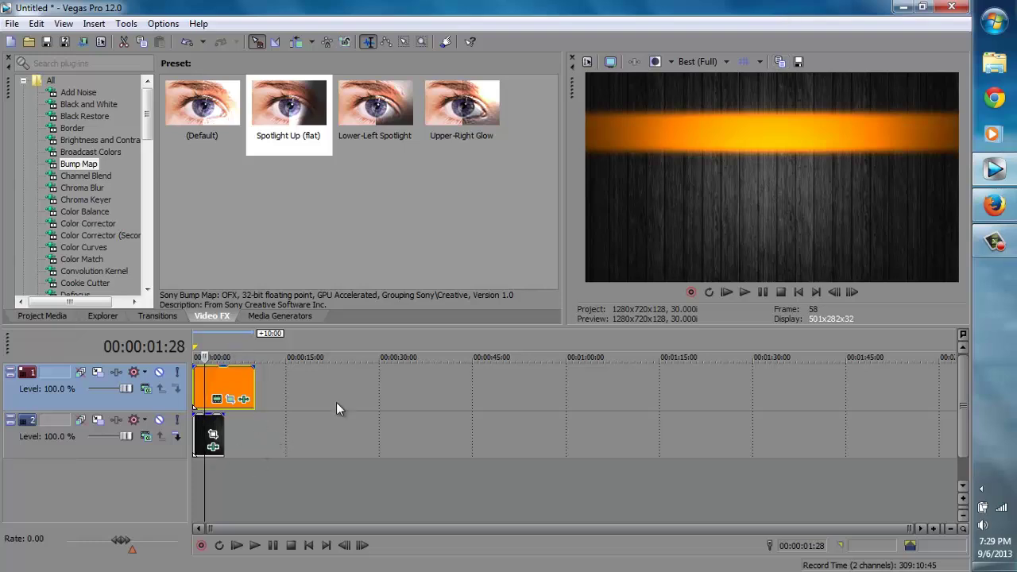
Step: Place the playhead at 00:00:00:17 and insert an empty video track above the orange strip
click(202, 433)
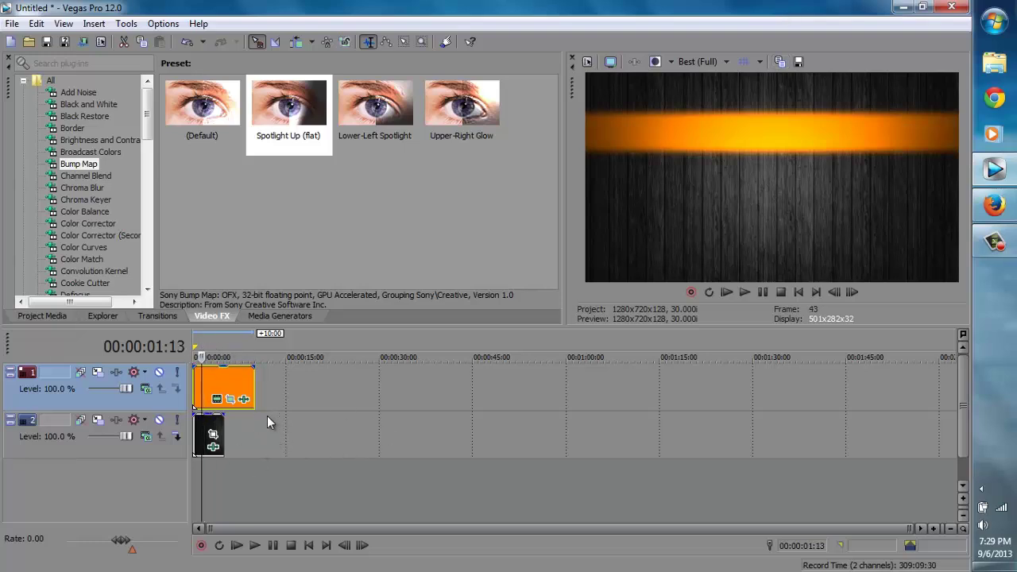
scroll(267, 421, up, 5)
click(225, 478)
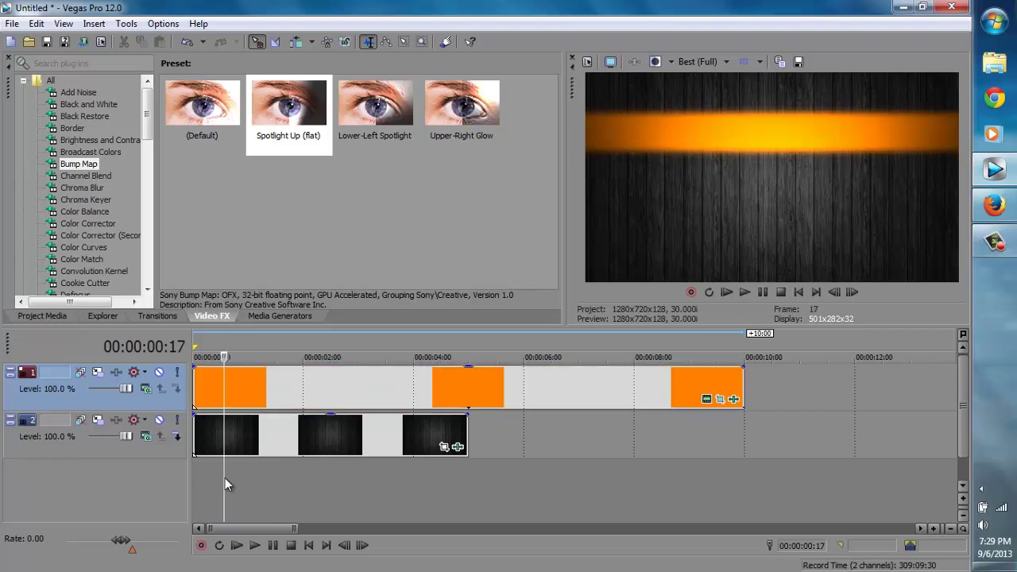
right_click(276, 481)
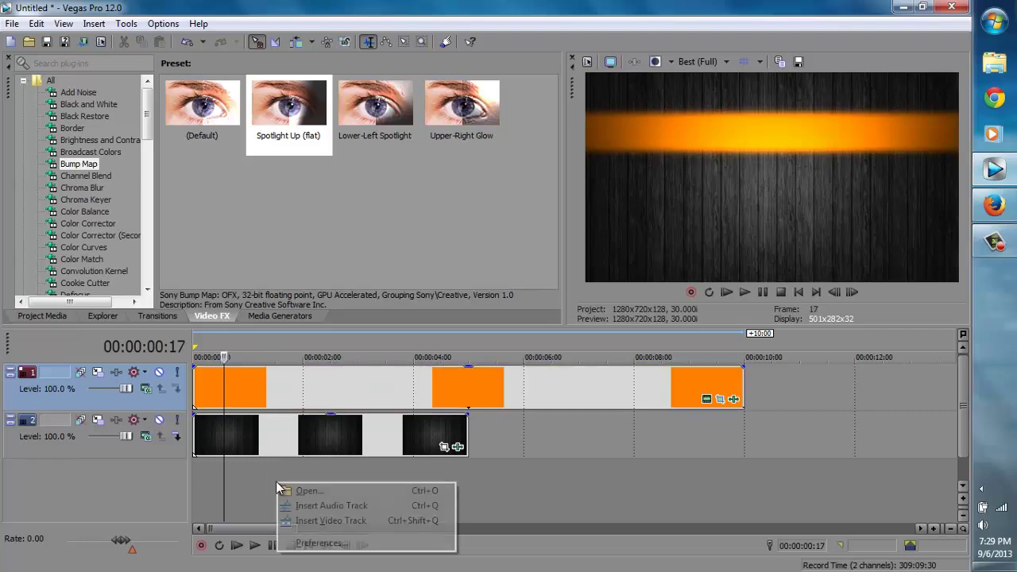
click(307, 516)
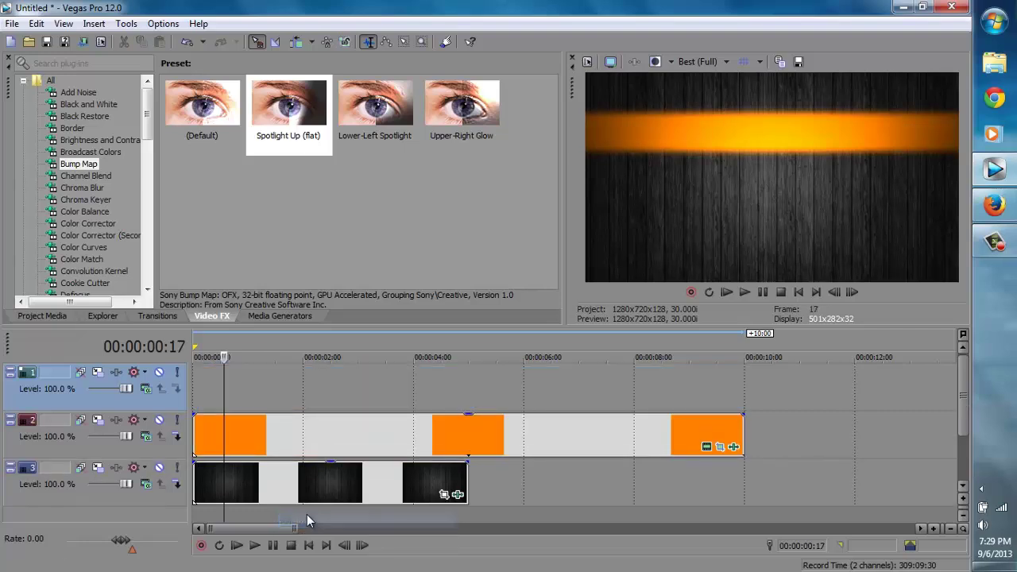
Step: Insert a text media event at the playhead on the empty upper track, reading "Jubble"
right_click(229, 399)
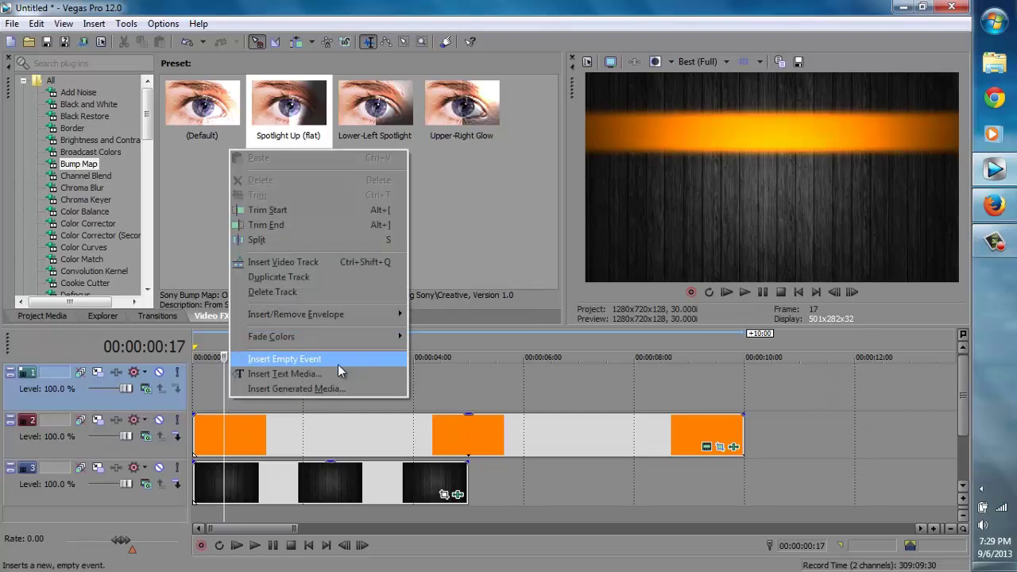
click(268, 373)
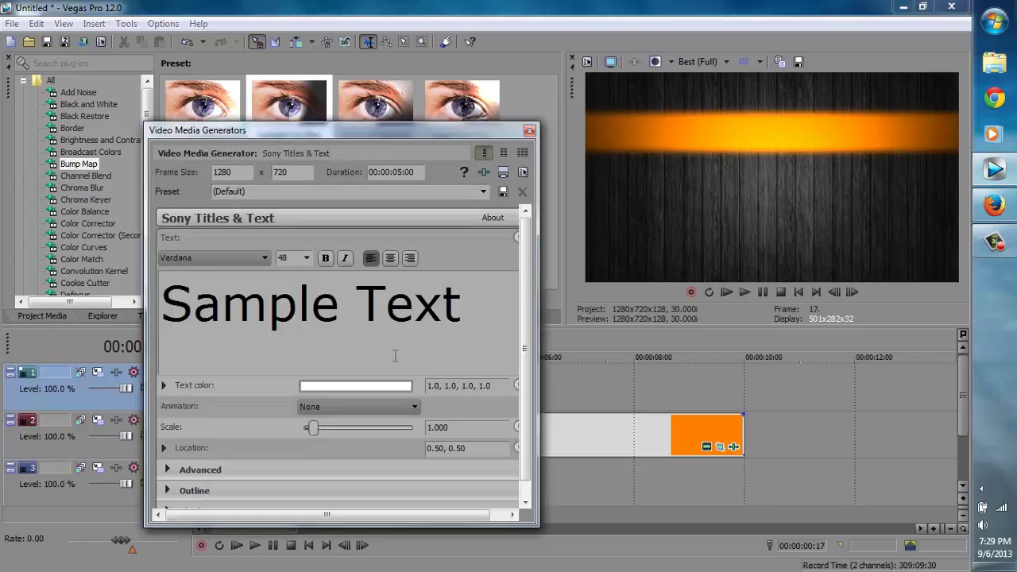
drag(465, 316, 4, 301)
text(J)
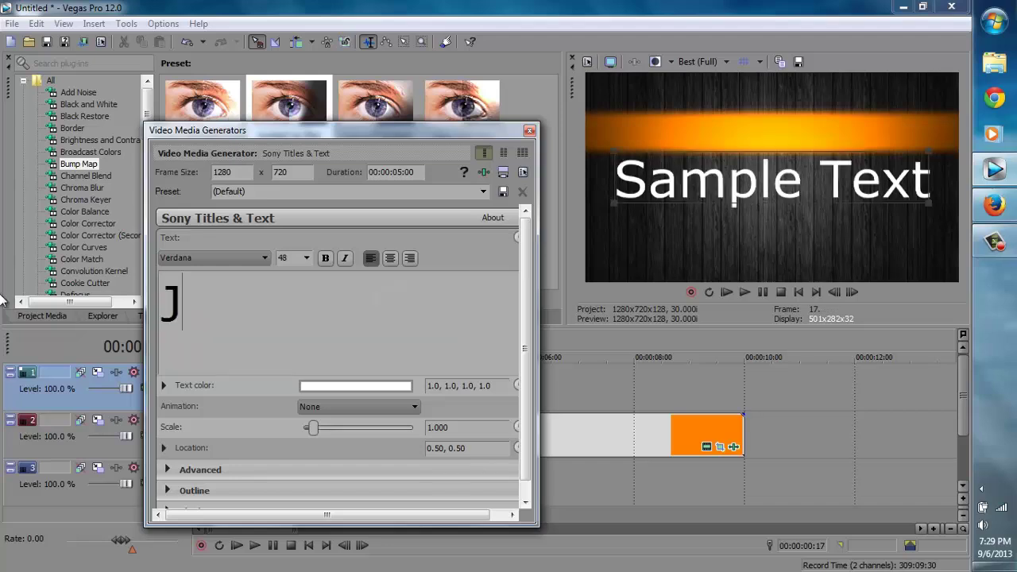
text(ubble)
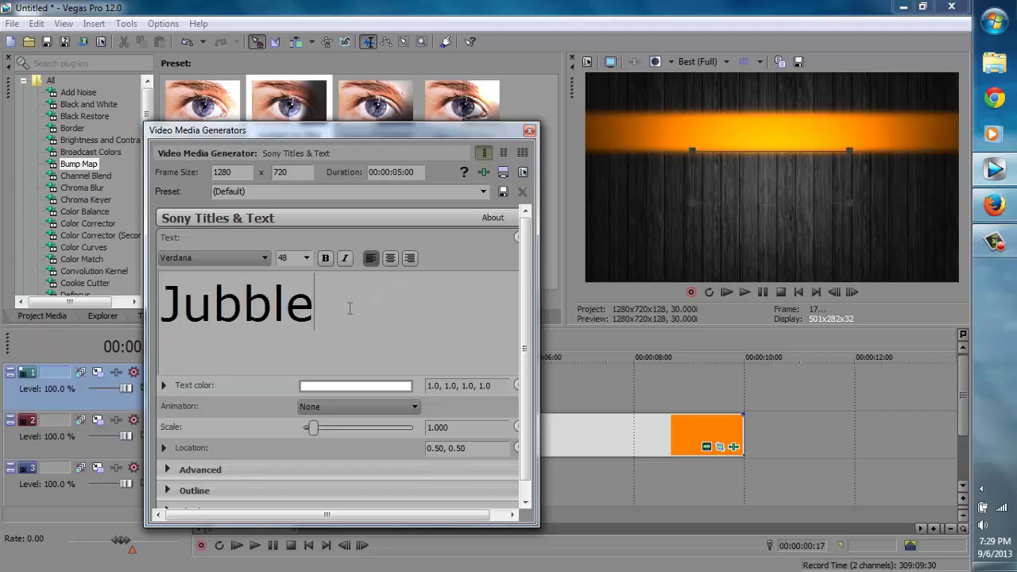
Step: Change the font of the whole Jubble title to Segoe UI Light
key(ctrl+a)
click(206, 261)
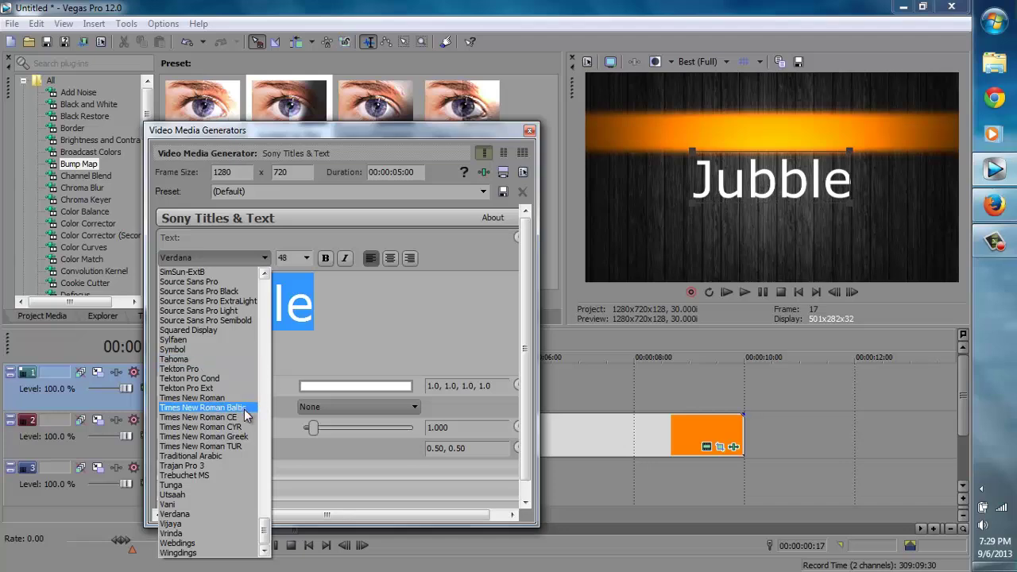
click(270, 275)
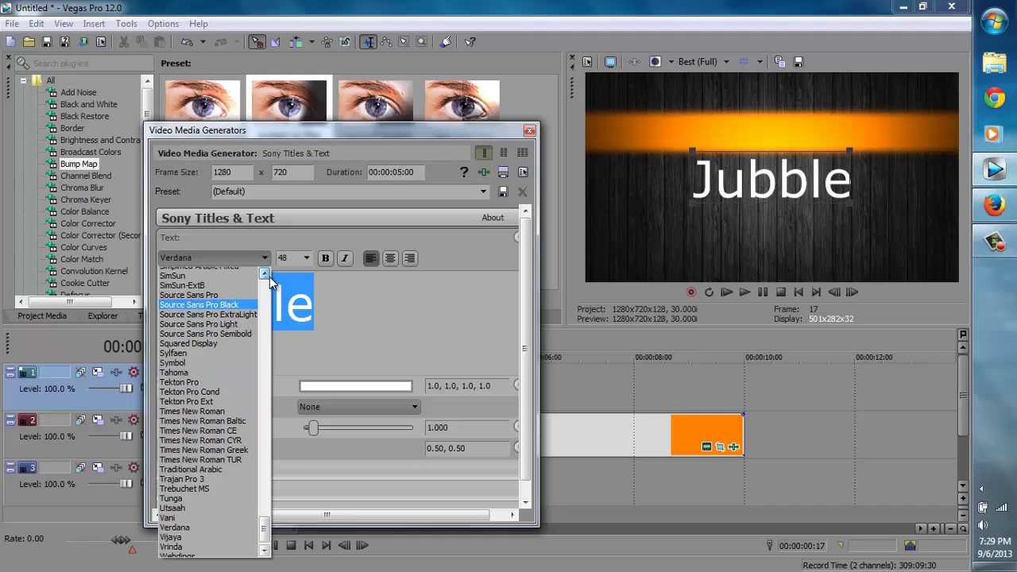
click(269, 275)
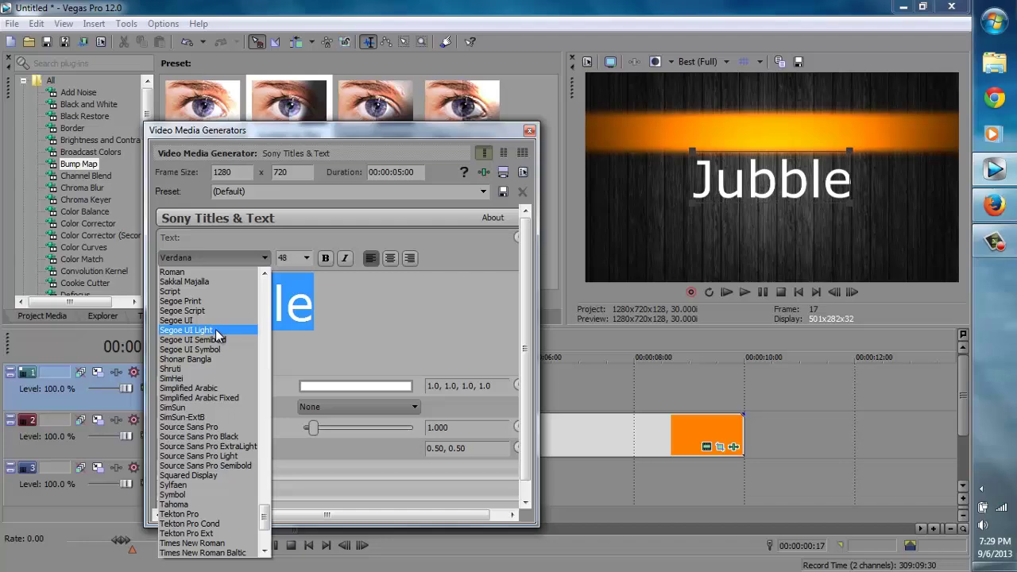
click(216, 331)
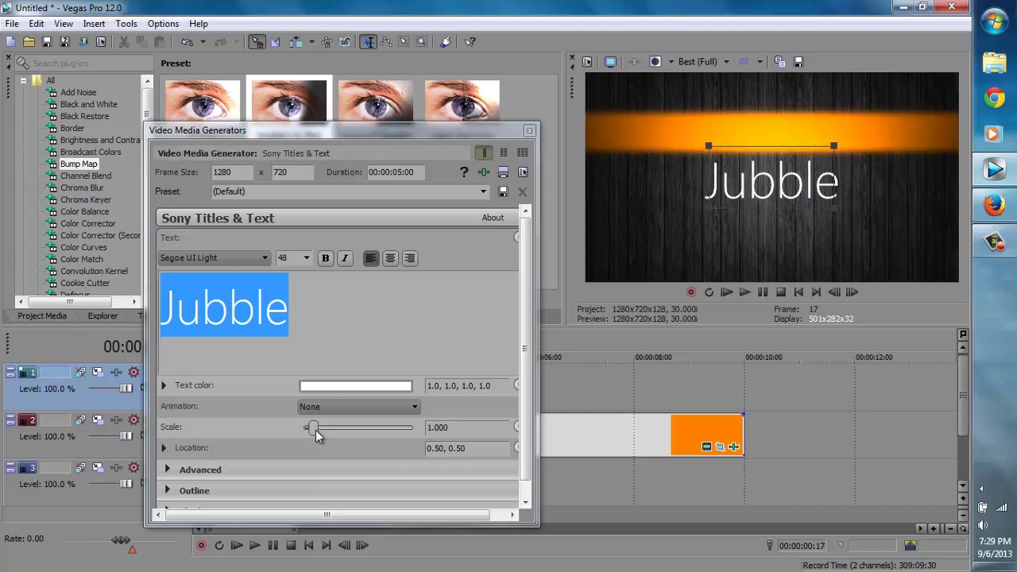
Step: Scale the Jubble title to about 0.773 at location 0.47, 0.52, and give it an entrance animation
drag(316, 430, 313, 432)
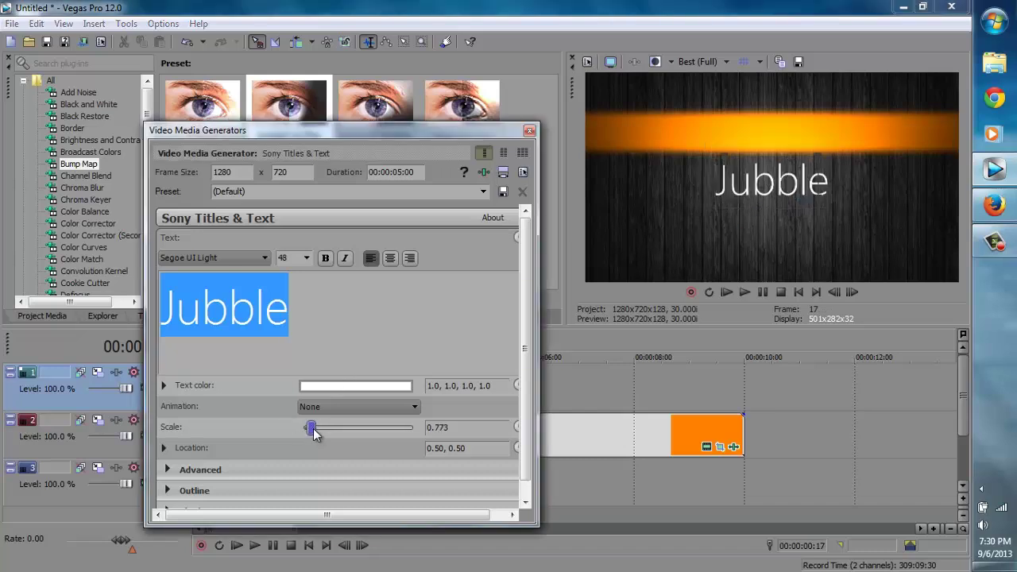
drag(775, 185, 772, 187)
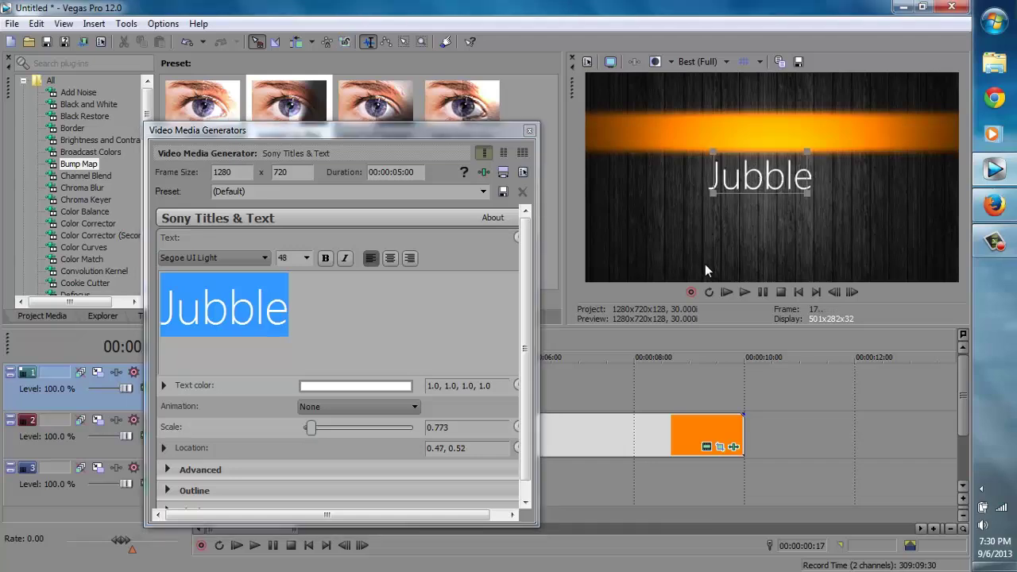
click(355, 406)
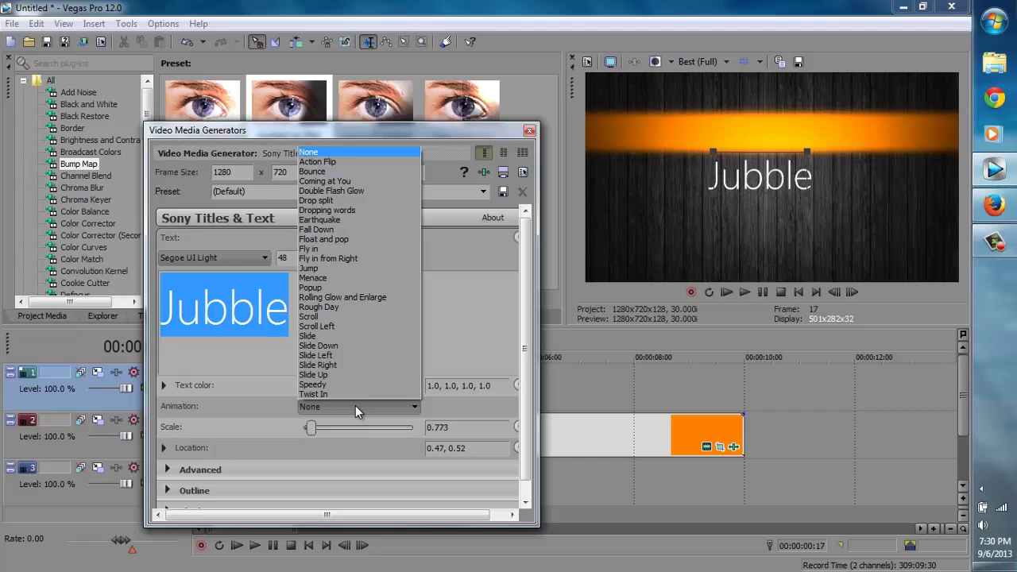
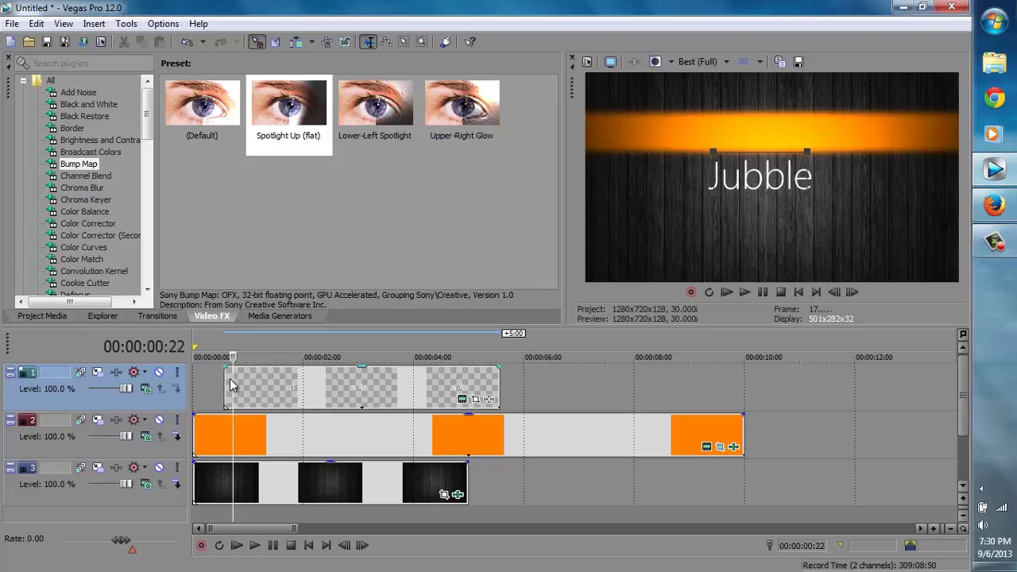
Step: Set the video preview quality to Preview (Auto) and scrub back to 00:00:01:12 to check the title's animation
drag(234, 381, 331, 390)
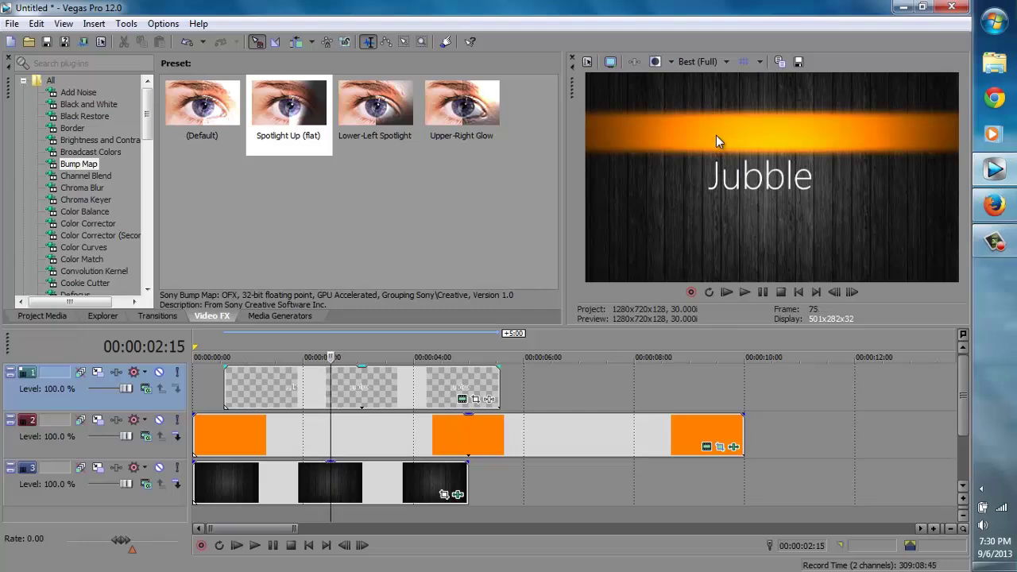
click(702, 62)
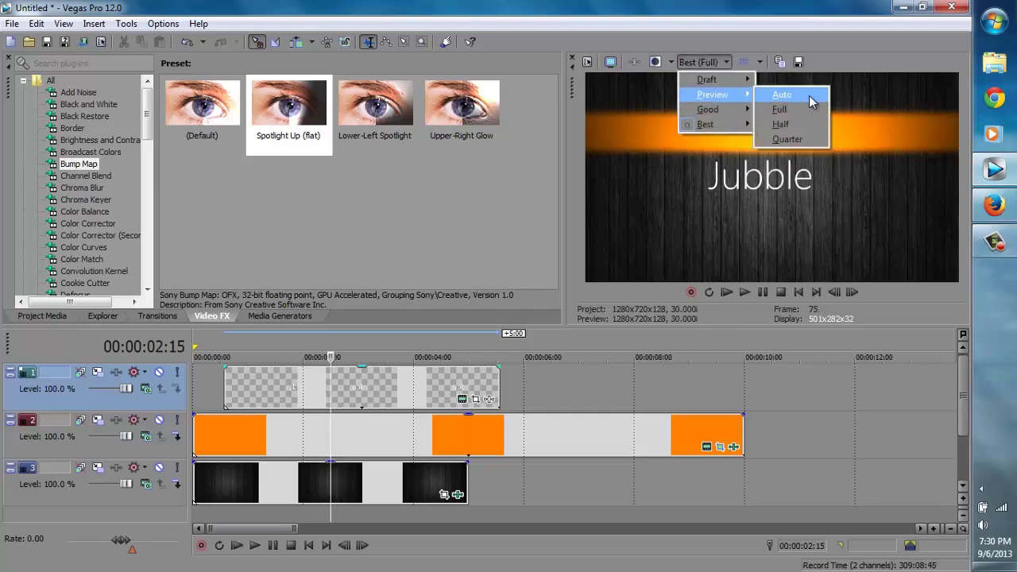
click(809, 96)
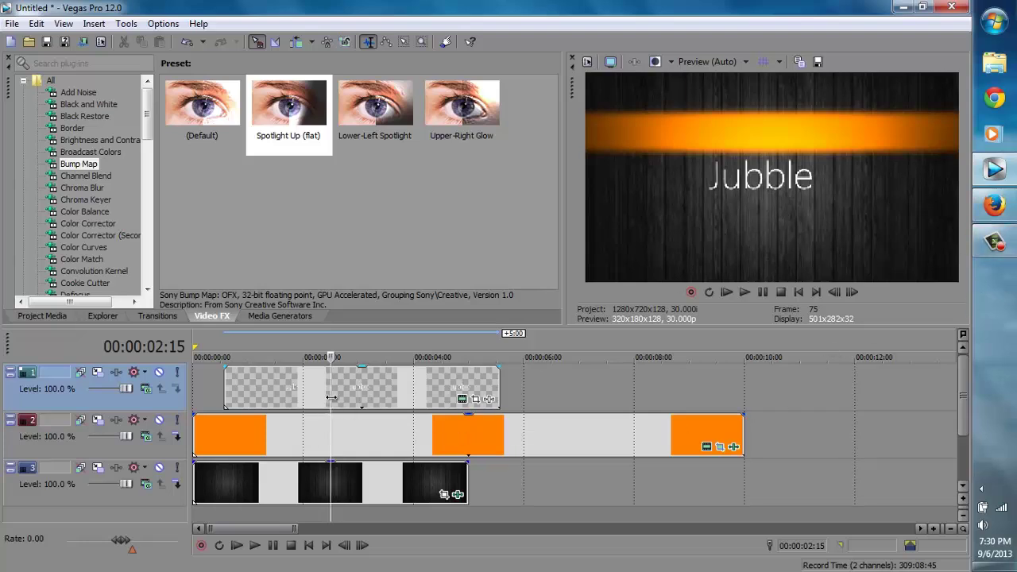
drag(331, 397, 270, 410)
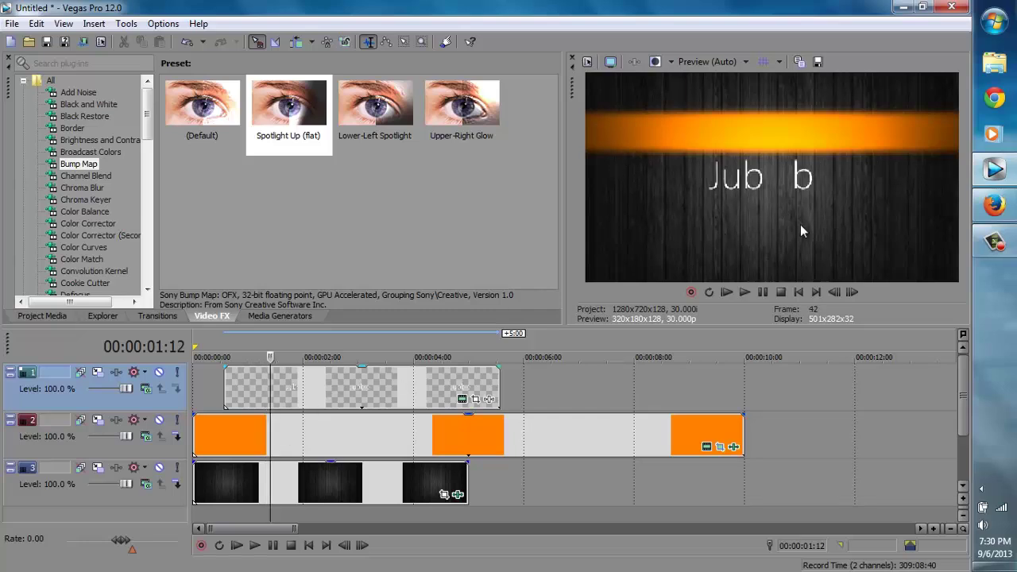
Step: Move the Jubble title event to the timeline start and apply the Right-Left, Soft Edge Linear Wipe to the orange event's beginning
drag(319, 386, 194, 350)
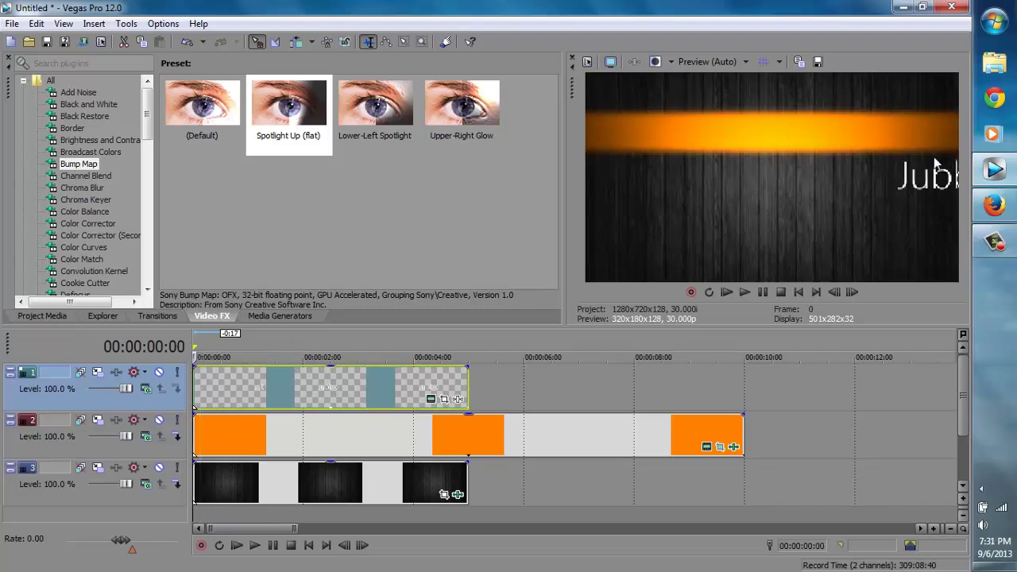
click(160, 317)
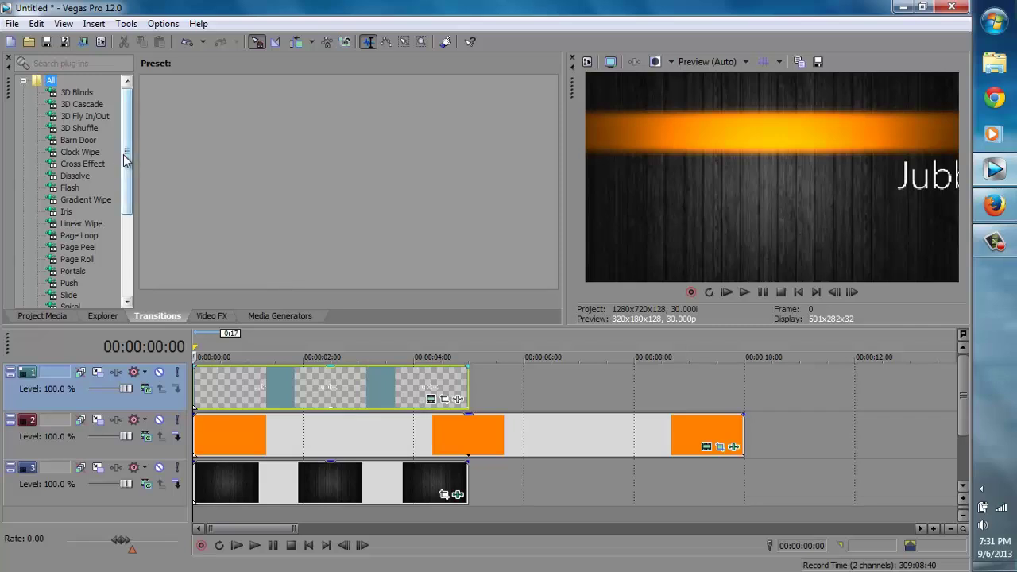
mouse_move(130, 155)
mouse_down()
mouse_move(118, 216)
mouse_move(121, 149)
mouse_up()
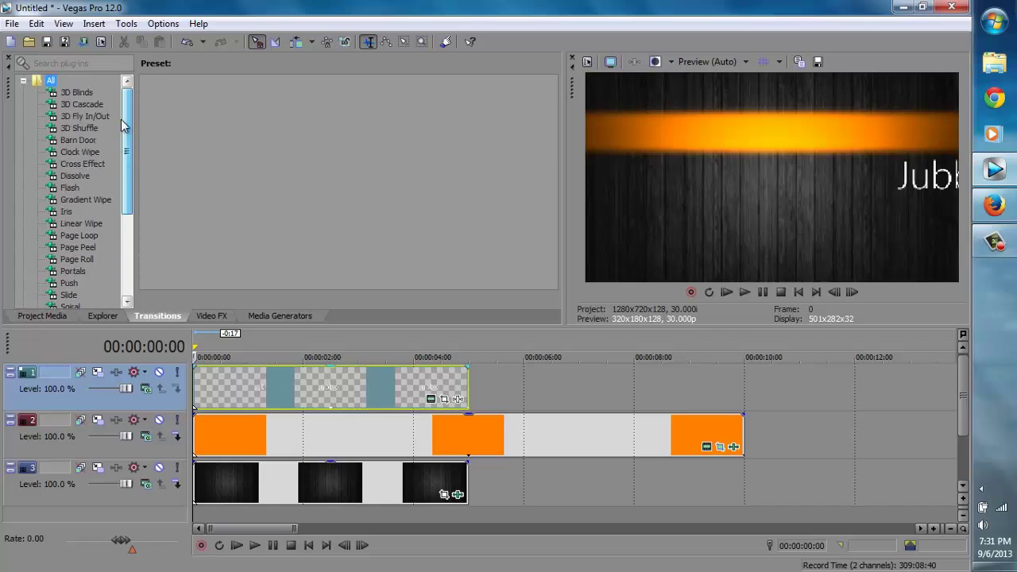
click(88, 165)
click(83, 176)
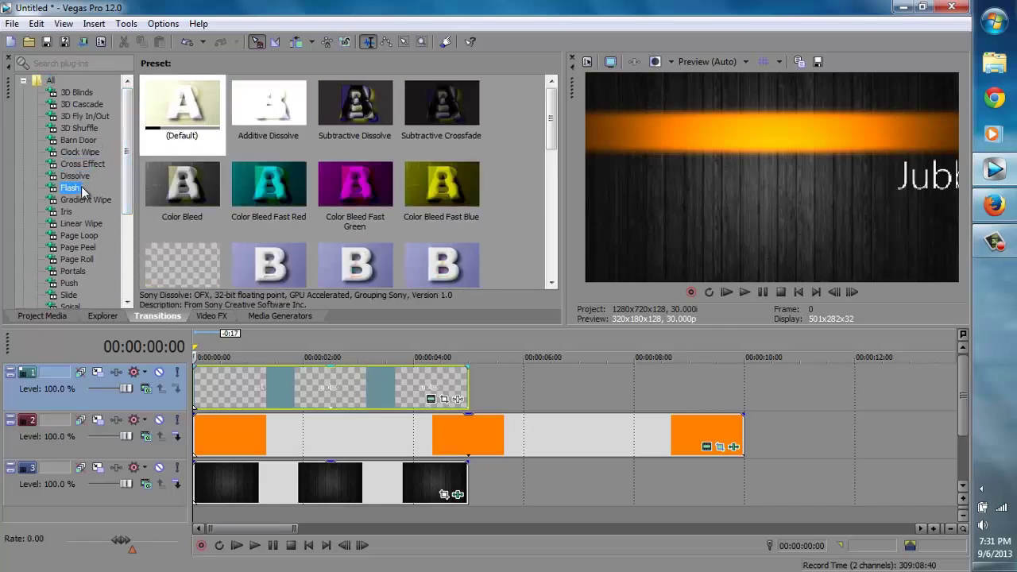
click(81, 188)
click(81, 200)
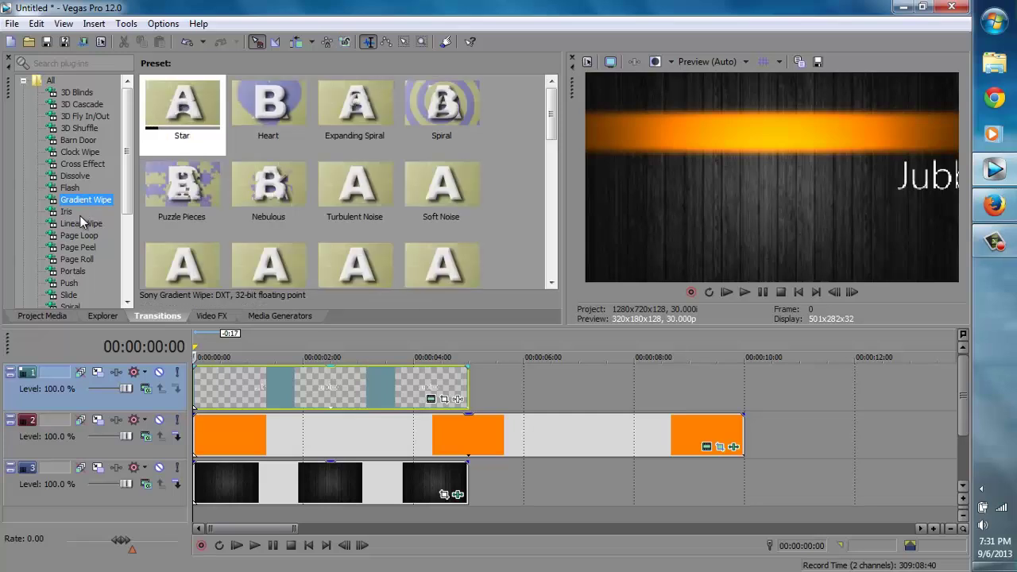
click(81, 224)
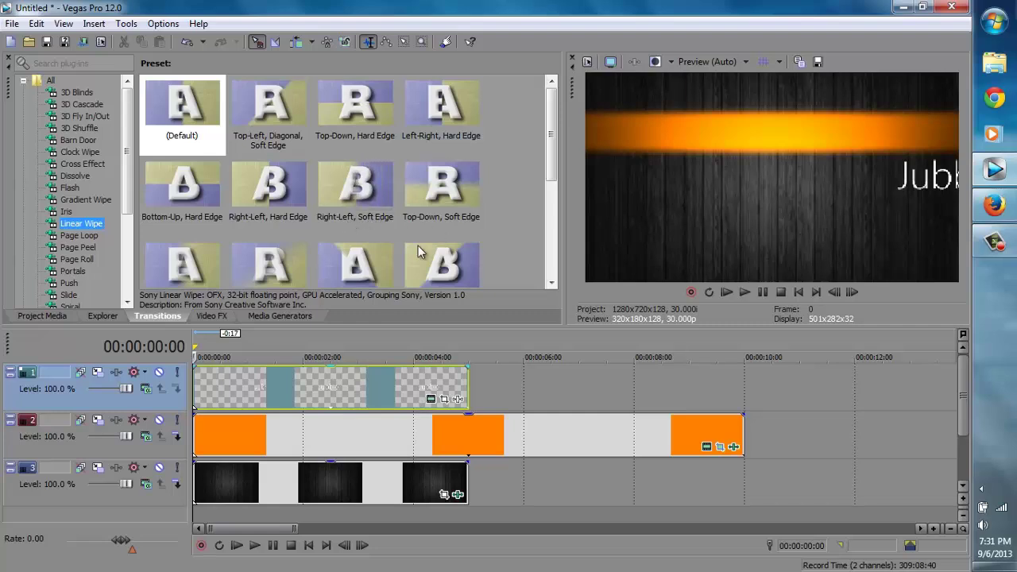
drag(349, 198, 194, 422)
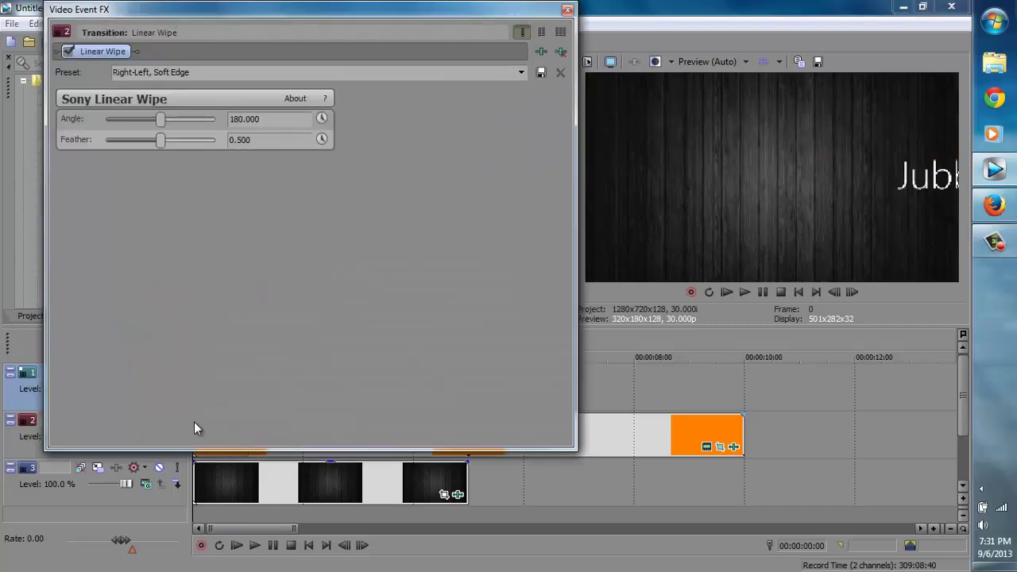
click(568, 11)
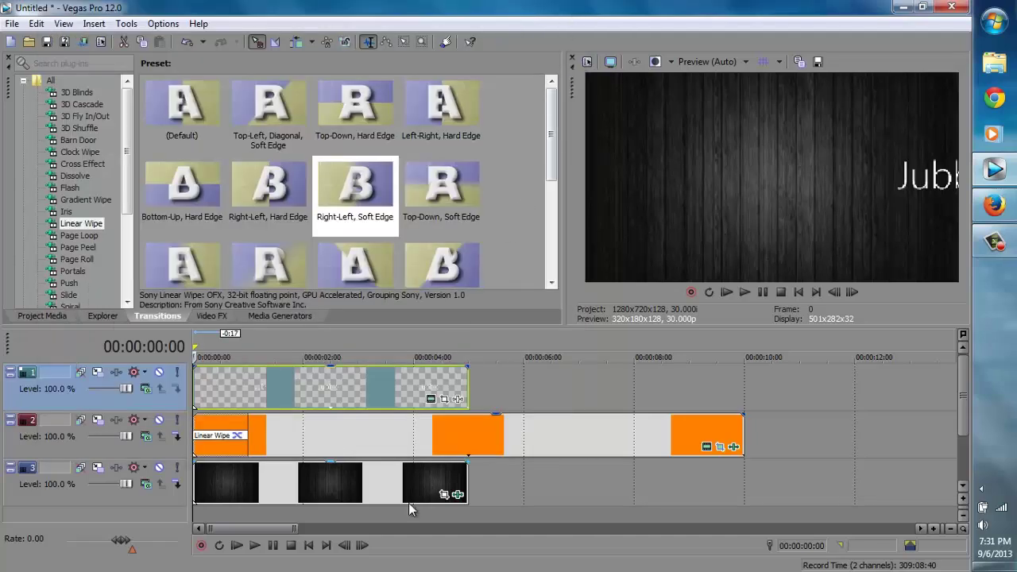
Step: Shift the Jubble title event 6 frames later and fade it in until 00:00:00:11
click(362, 545)
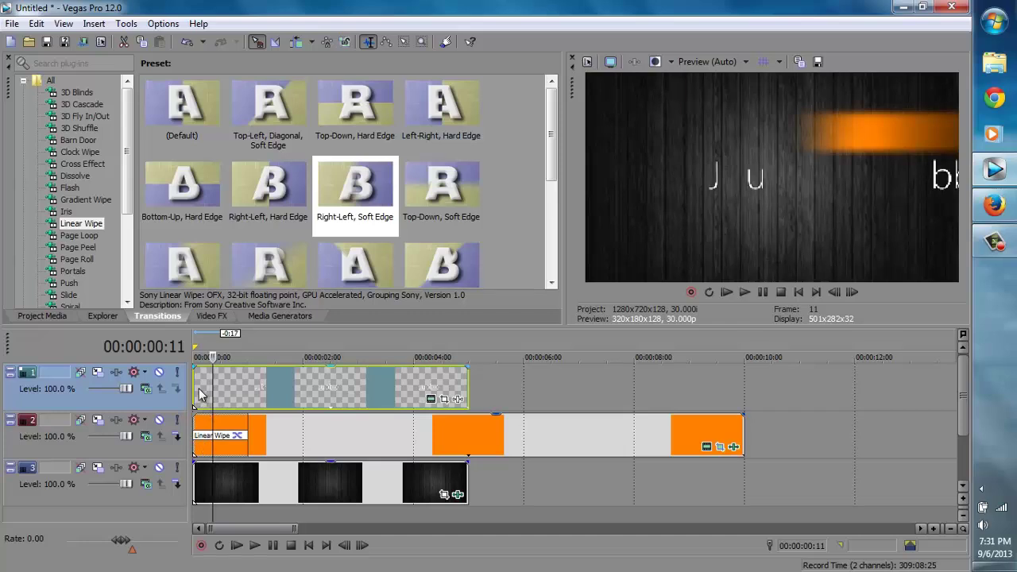
drag(254, 390, 264, 389)
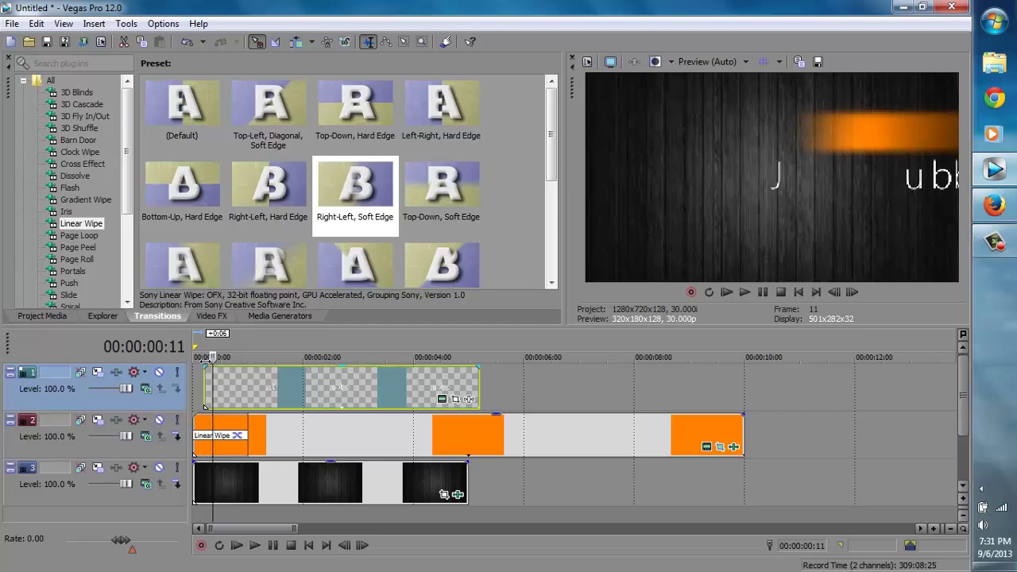
drag(206, 367, 213, 369)
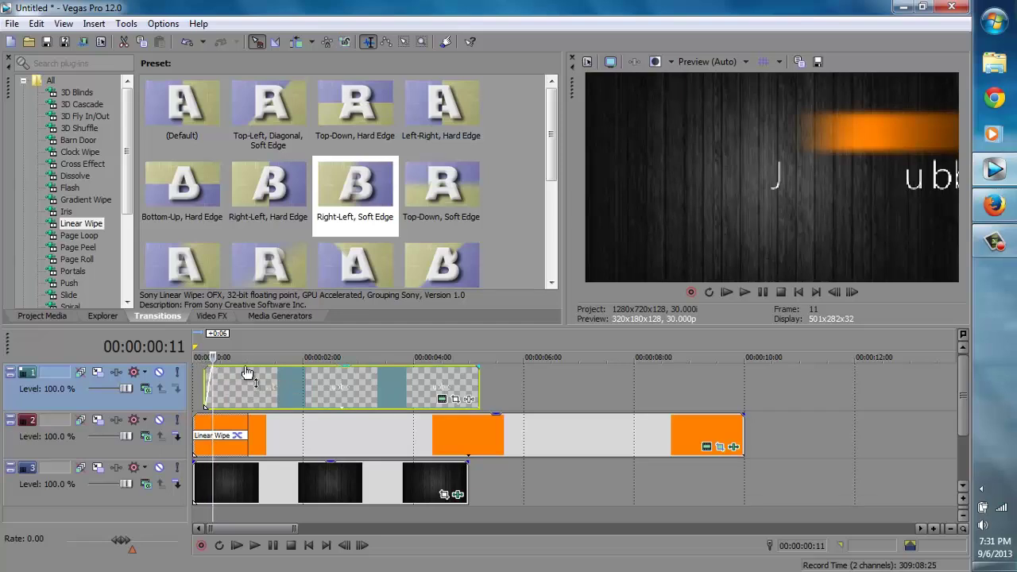
Step: Play the intro from the start, pause at 00:00:02:07, and trim the orange and title events to end there
click(309, 546)
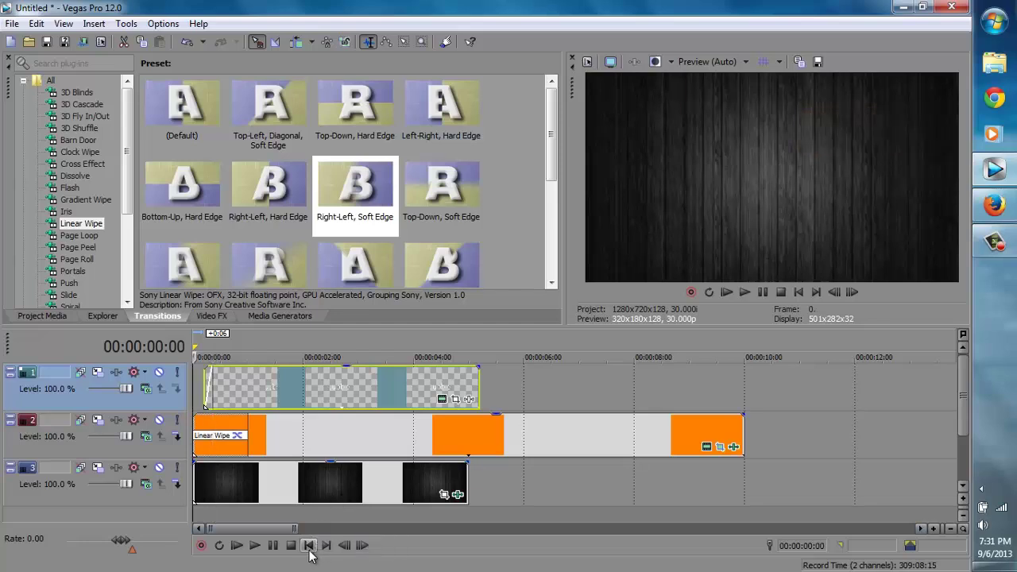
click(274, 547)
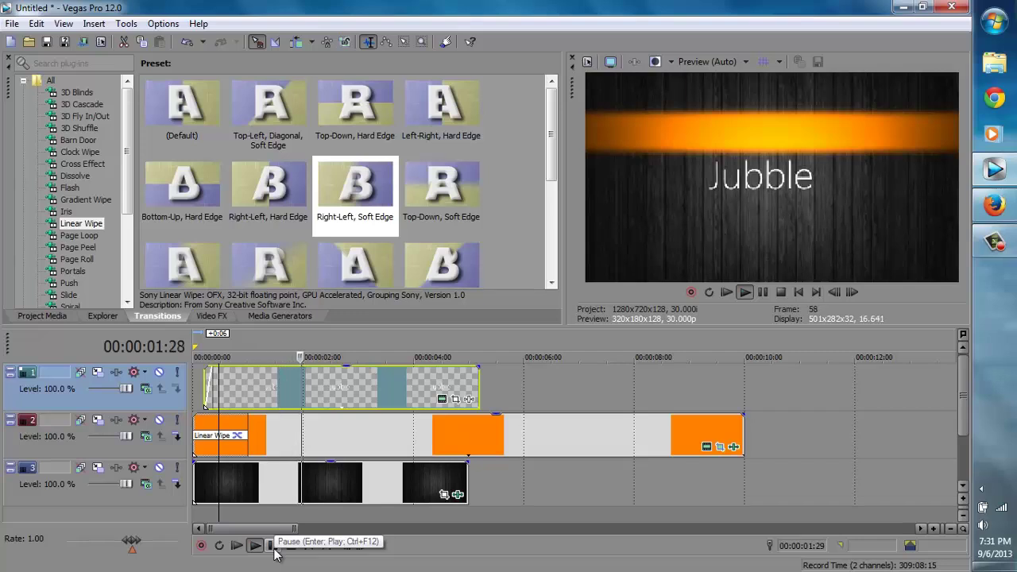
click(274, 547)
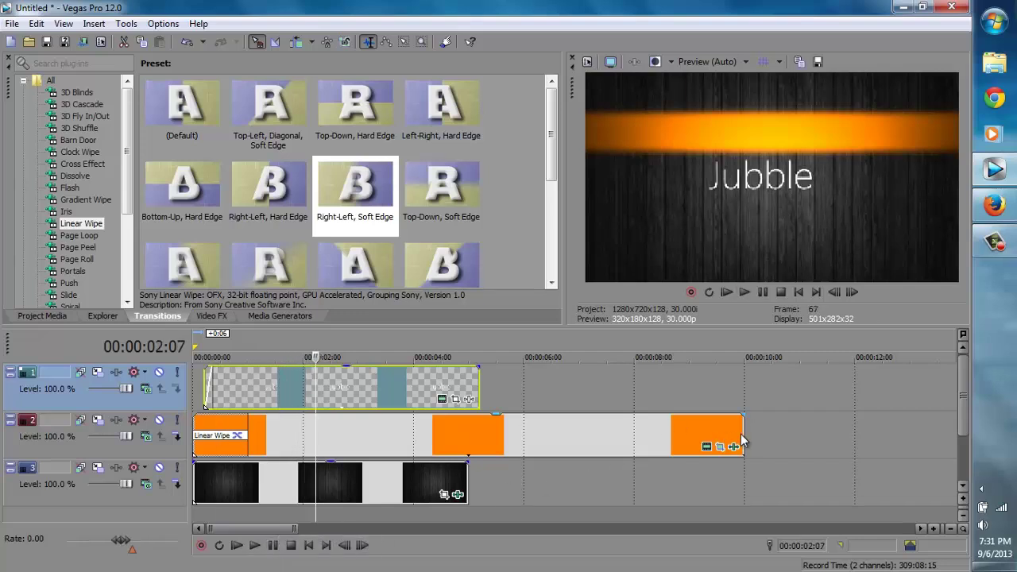
drag(741, 434, 315, 446)
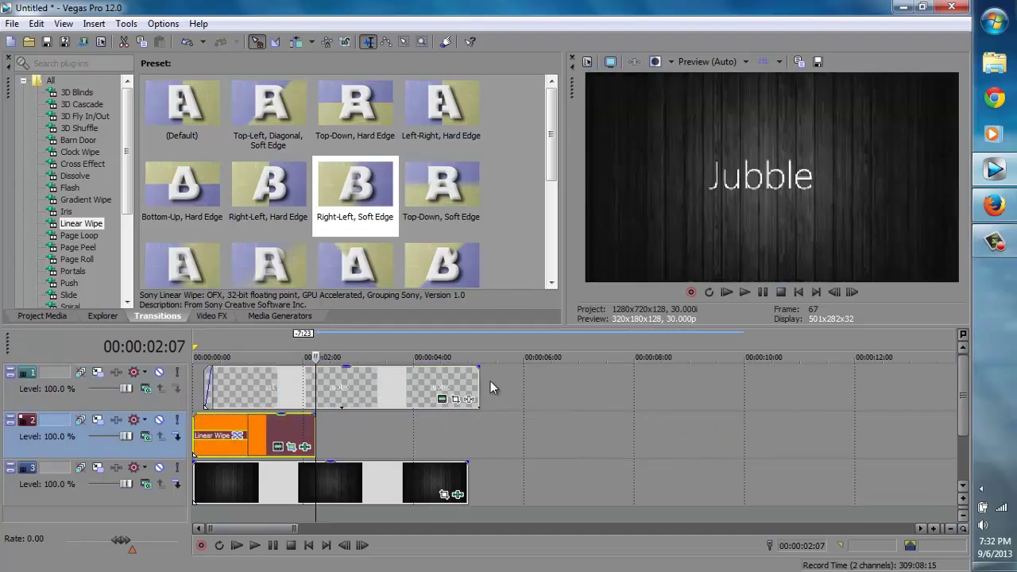
drag(480, 382, 316, 385)
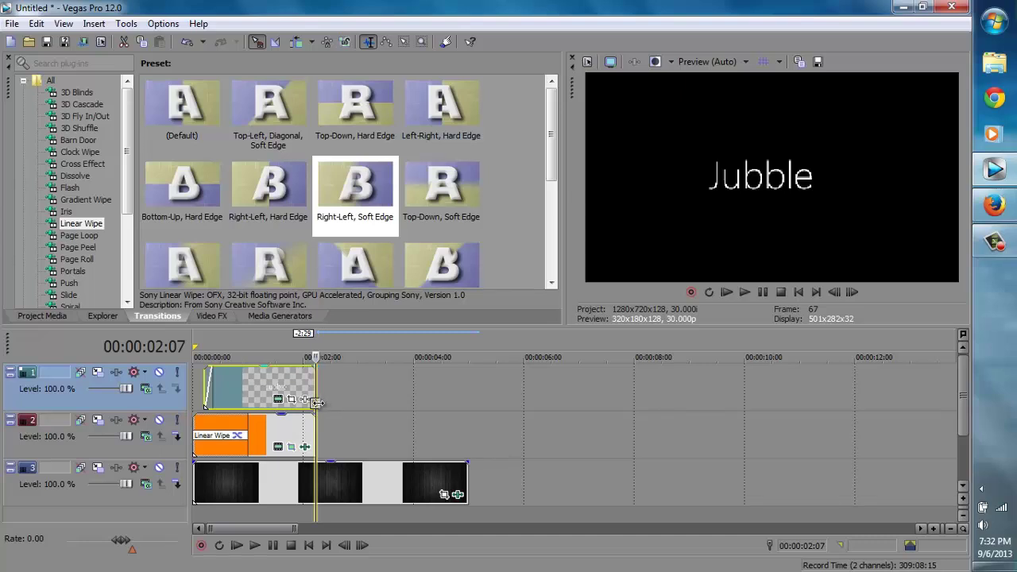
Step: Add fade-outs from 00:00:01:28 to the ends of the title and orange events, and advance the playhead past them to 00:00:02:11
click(311, 347)
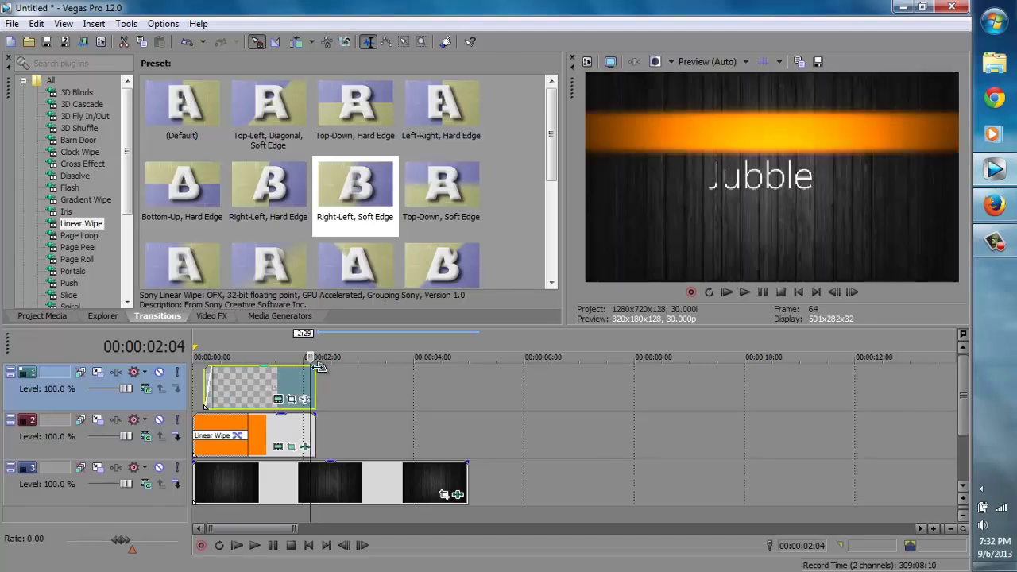
click(300, 350)
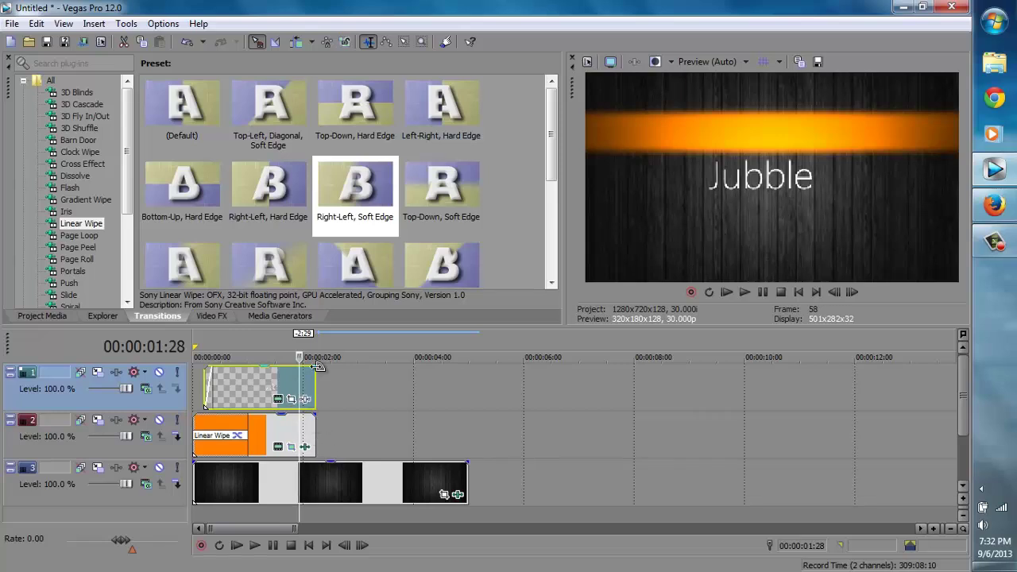
drag(318, 364, 300, 365)
drag(318, 411, 302, 413)
click(362, 545)
click(362, 546)
click(362, 545)
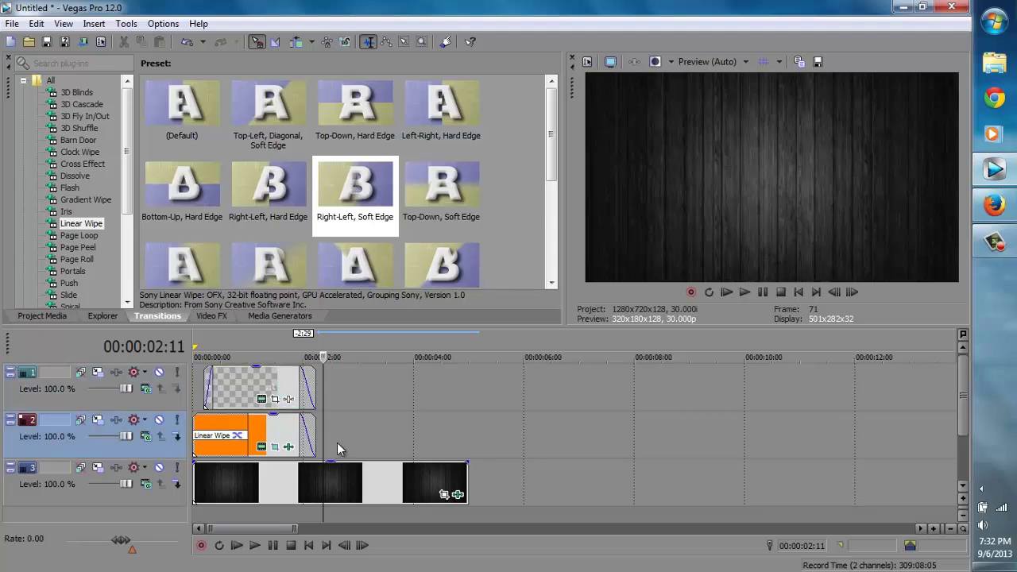
Step: Add a Yellow Solid Color event to track 2 directly after the orange event, keeping the default generator settings
right_click(320, 510)
click(211, 317)
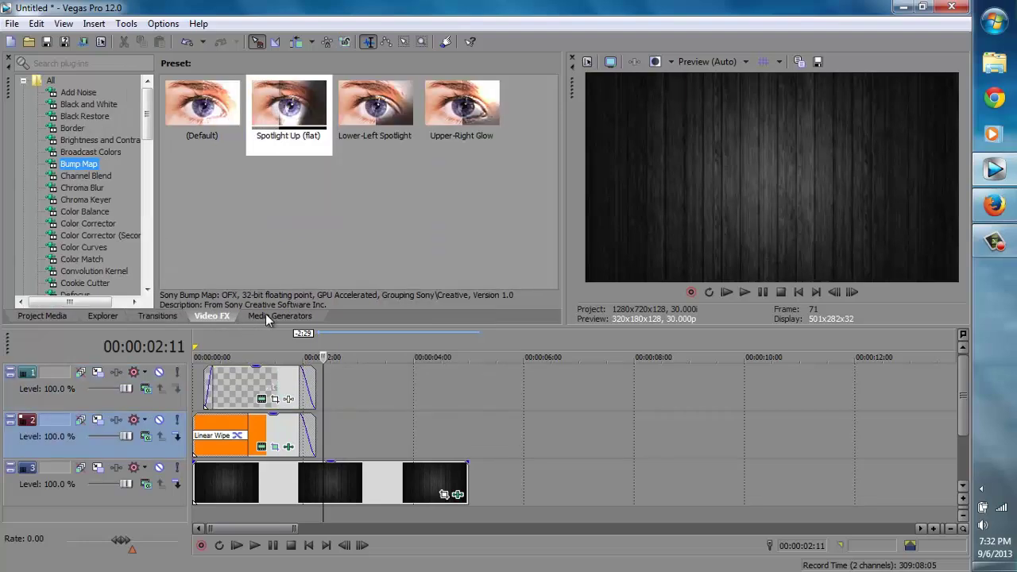
click(266, 316)
drag(267, 180, 320, 451)
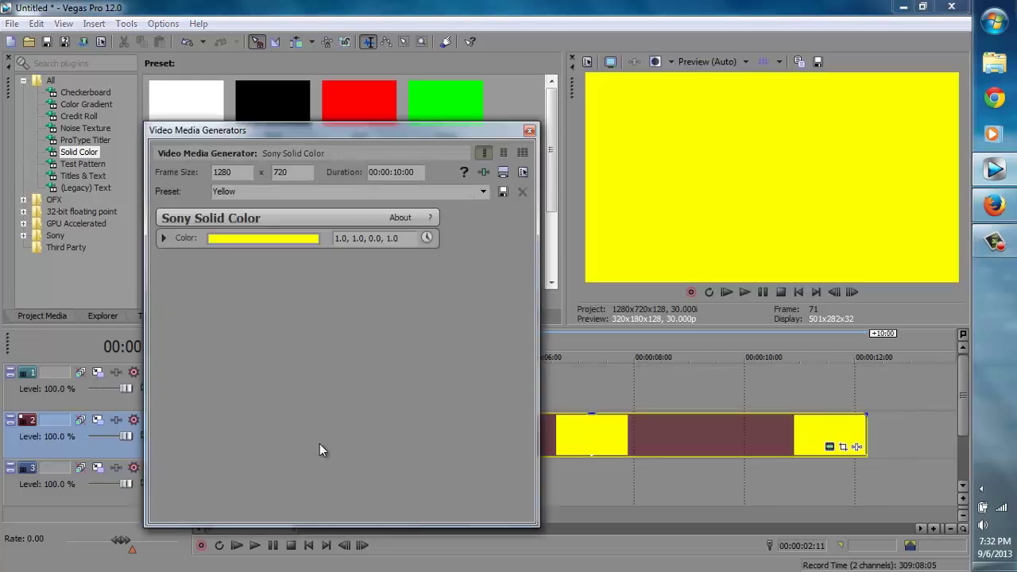
click(530, 131)
Step: Trim the yellow event on track 2 to end at about 00:00:03:21
scroll(389, 437, up, 5)
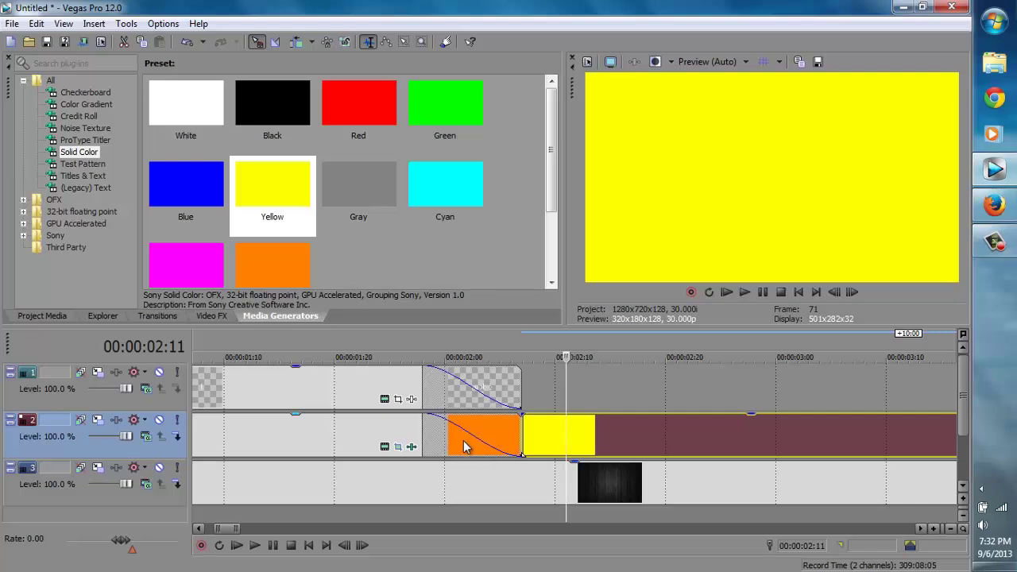
scroll(461, 445, down, 6)
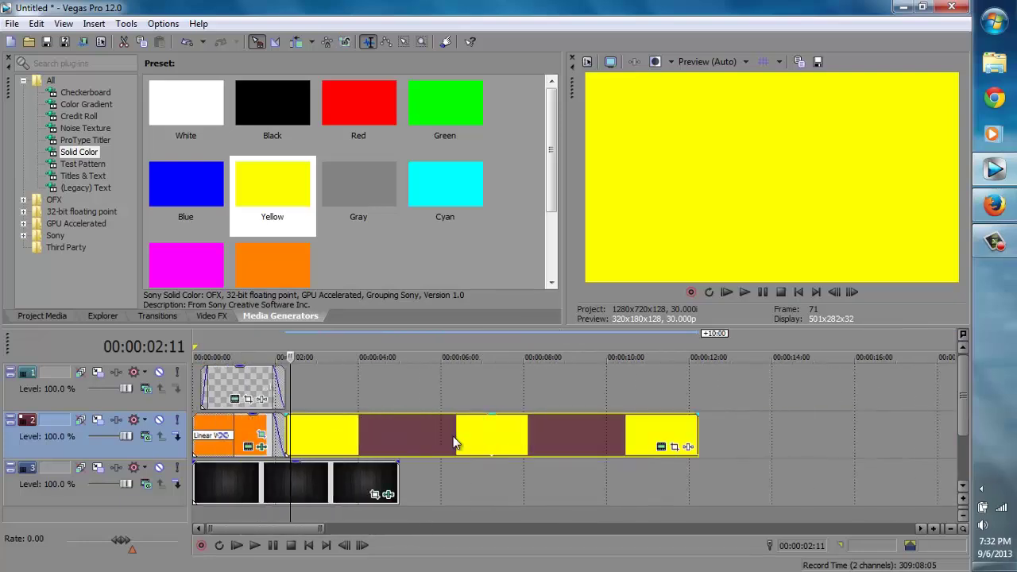
scroll(458, 444, up, 2)
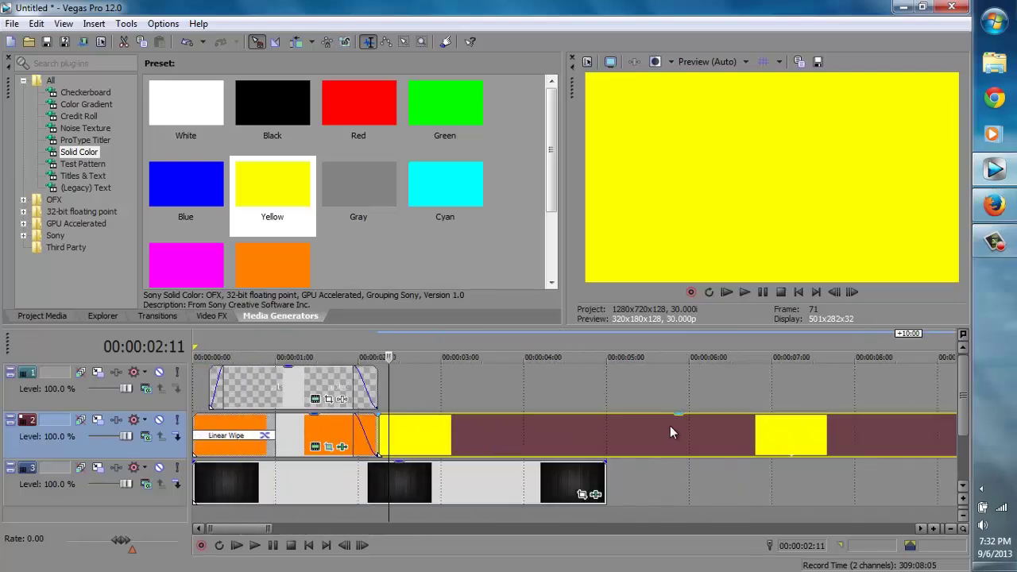
drag(268, 529, 290, 529)
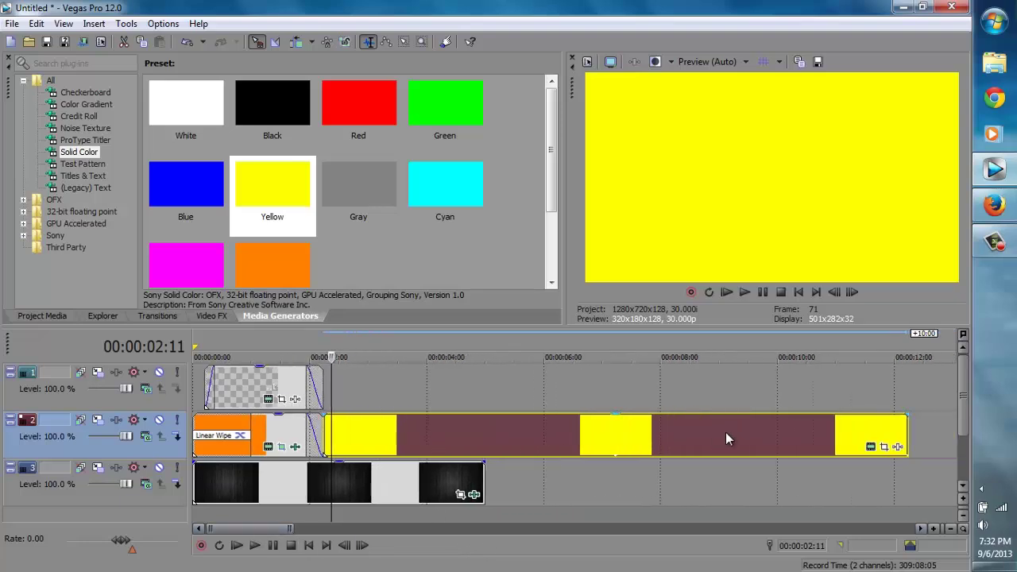
double_click(904, 434)
drag(904, 432, 380, 434)
click(769, 385)
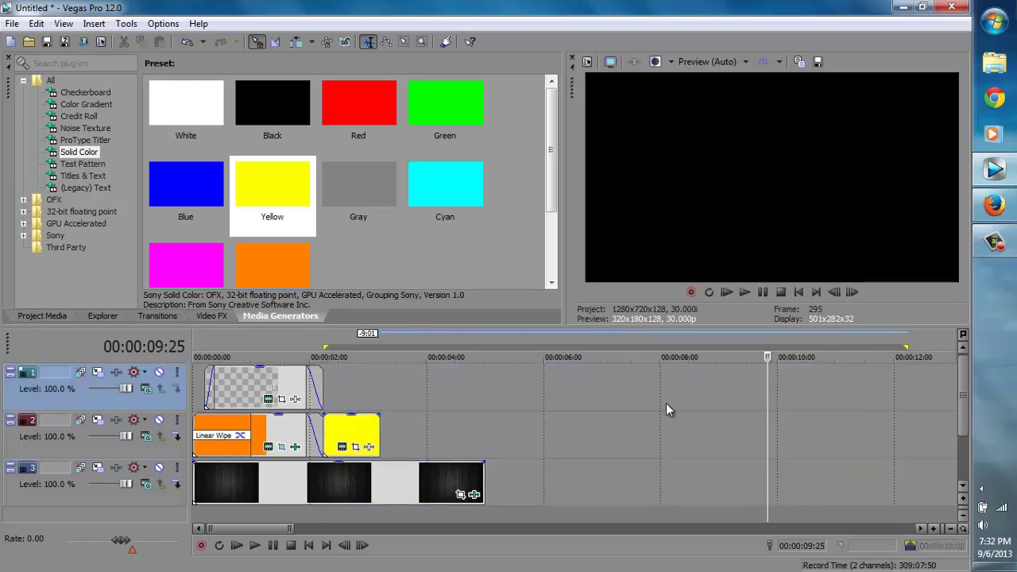
click(360, 356)
scroll(414, 414, up, 5)
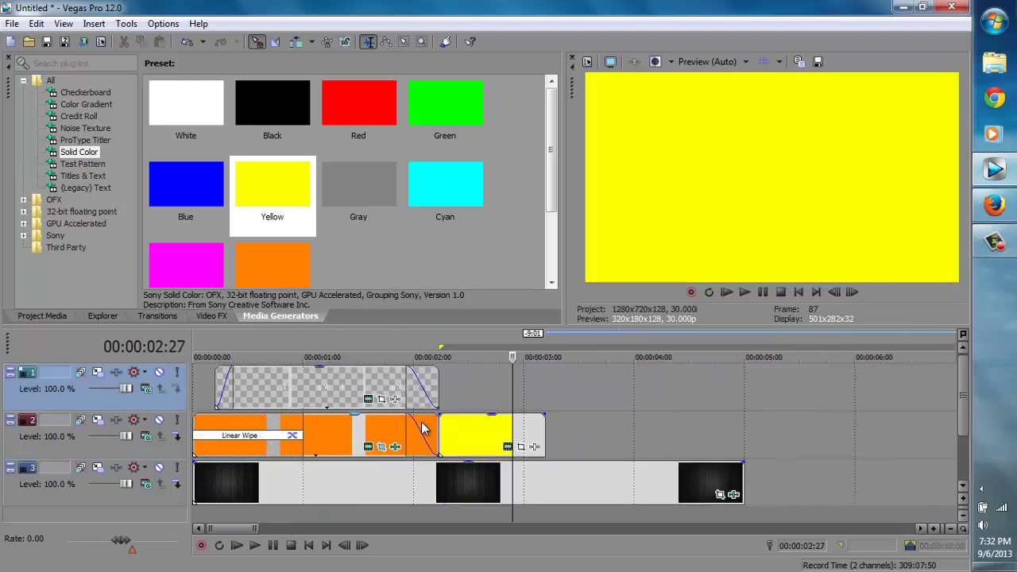
drag(614, 435, 693, 435)
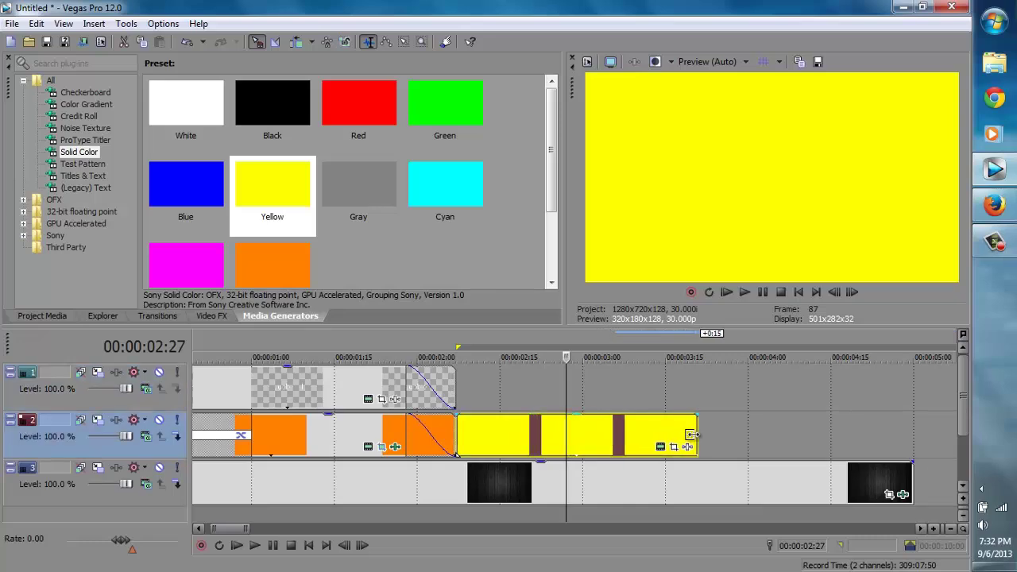
Step: Mask the yellow event in Event Pan/Crop with a narrow full-height vertical rectangle centred at about X 1,027.5, Y 366.2
click(468, 350)
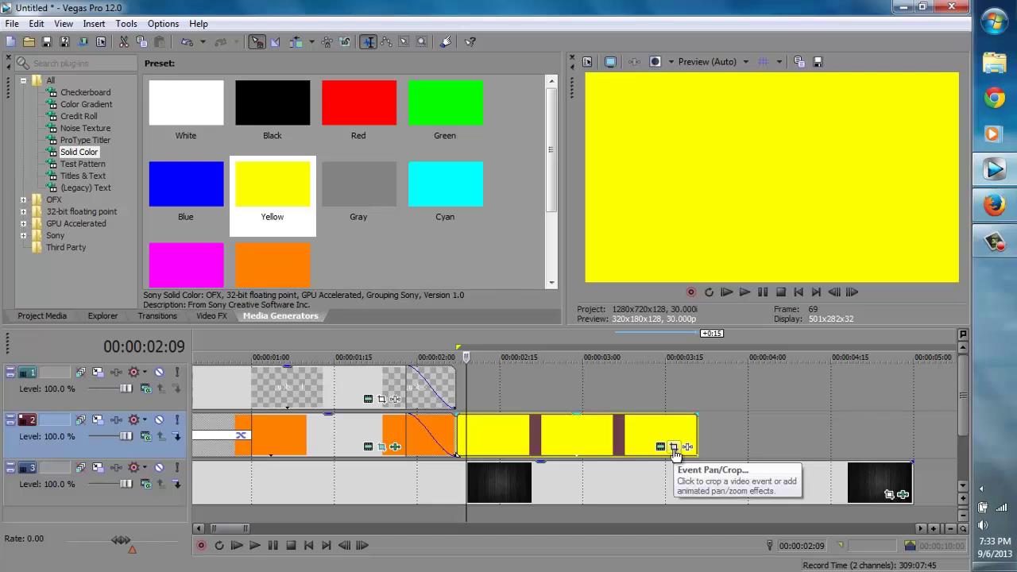
right_click(590, 442)
click(700, 88)
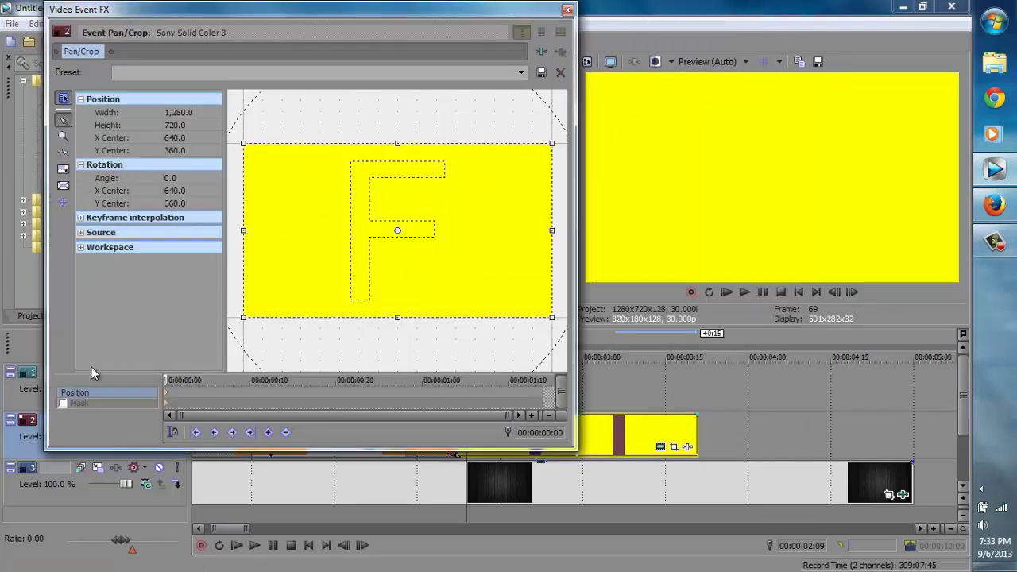
click(69, 404)
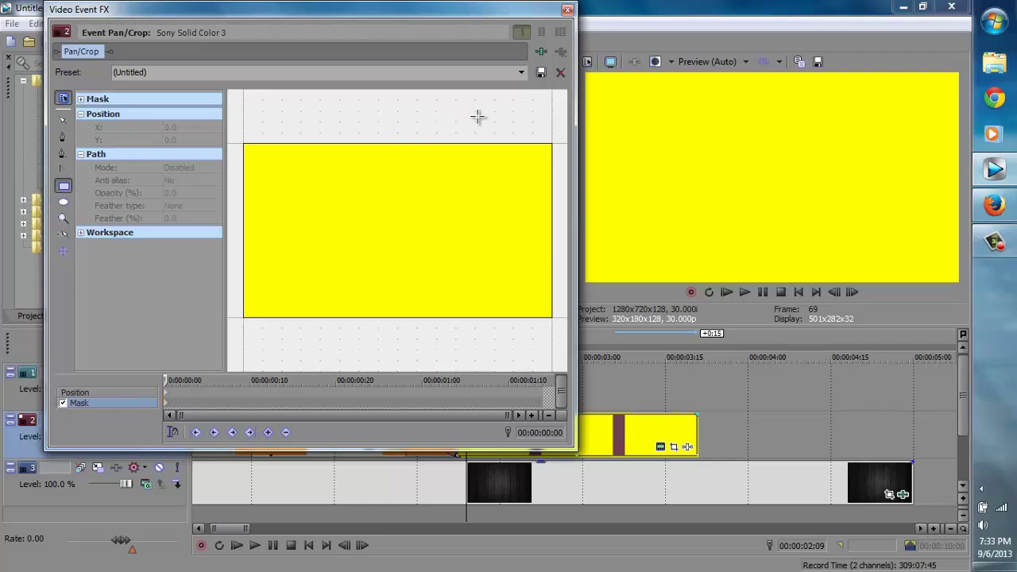
drag(479, 108, 502, 358)
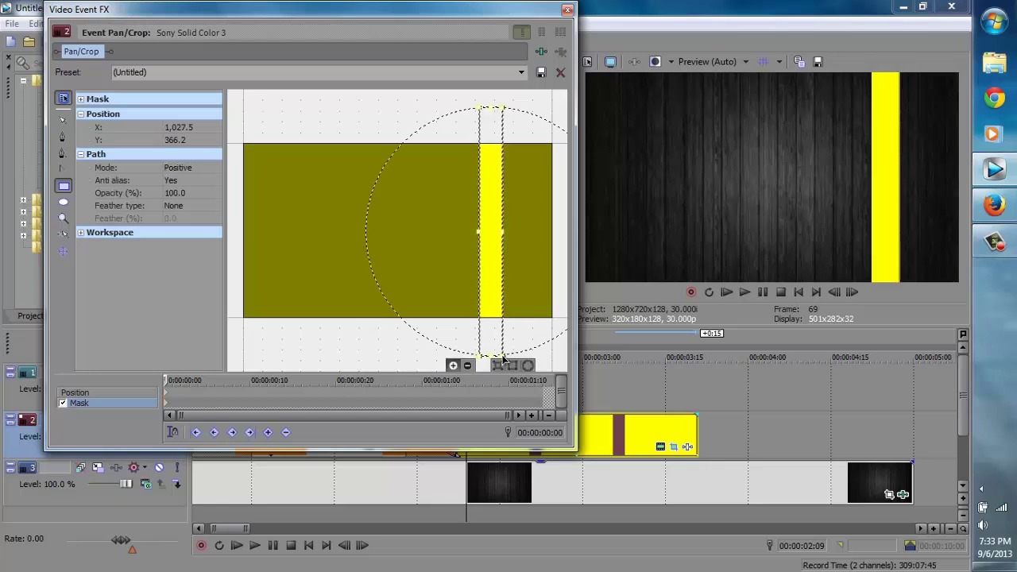
Step: Set the yellow strip mask's feather type to Out and its feather to 5%
click(206, 207)
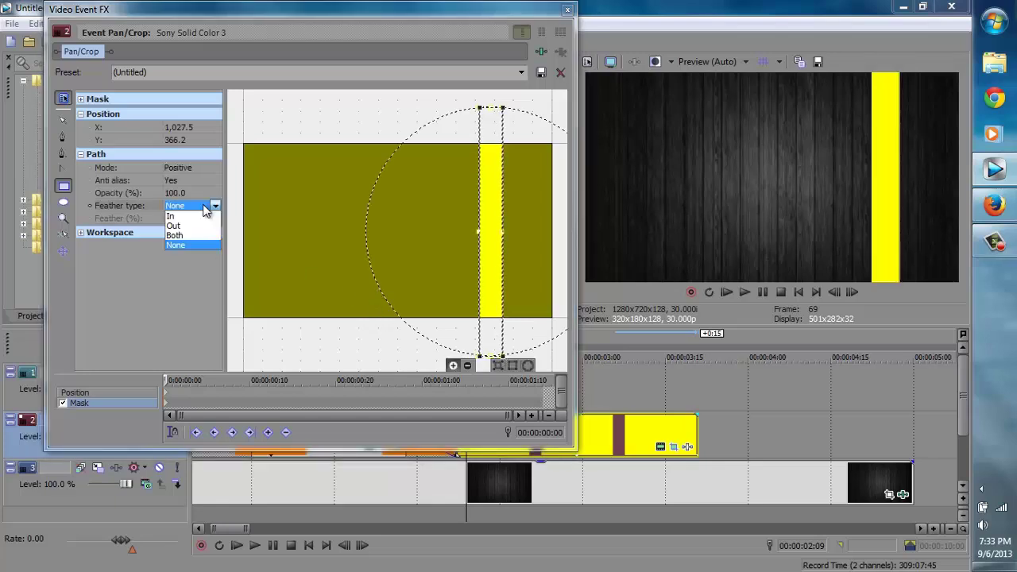
click(183, 227)
click(191, 220)
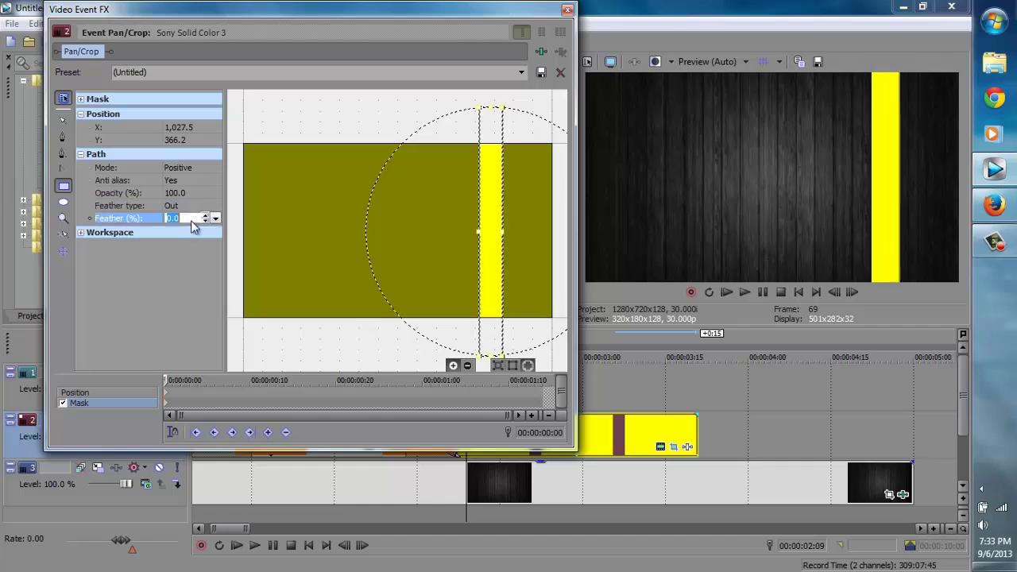
click(206, 215)
click(206, 215)
click(206, 216)
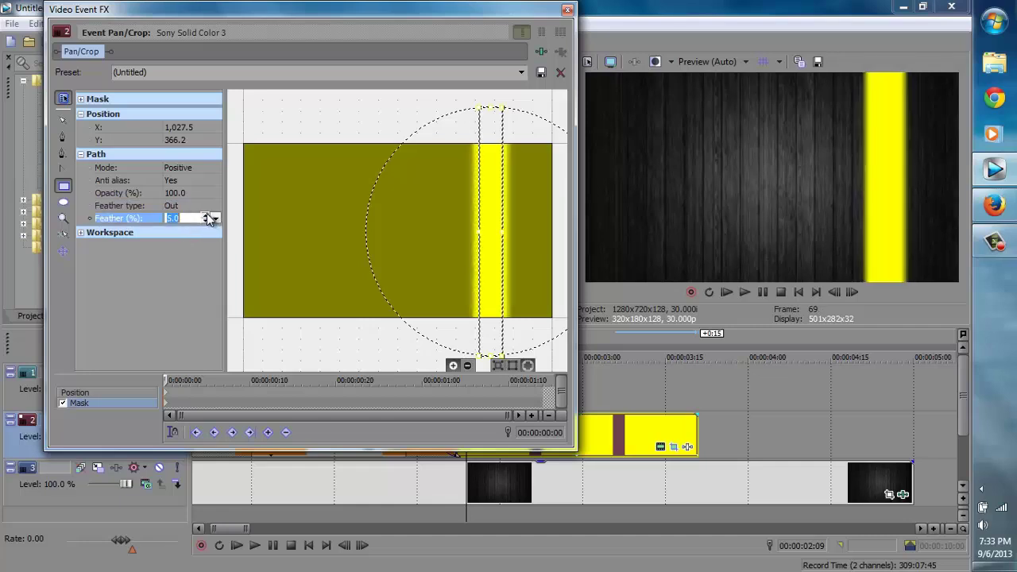
Step: Finish the yellow strip's mask, add Bump Map with the Lower-Left Spotlight preset to its event, and reposition the light to brighten the strip's lower part
click(206, 215)
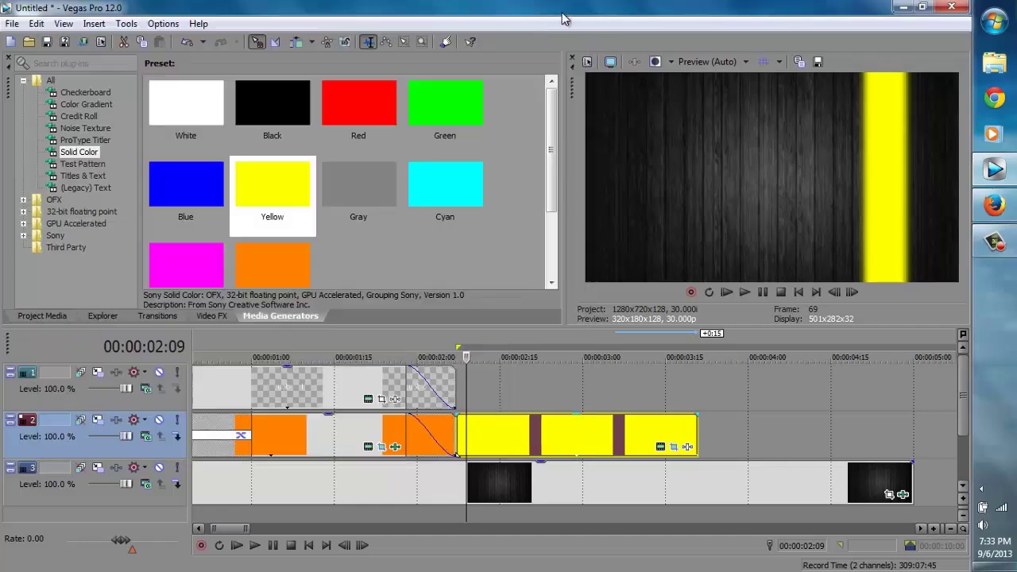
click(569, 10)
click(228, 316)
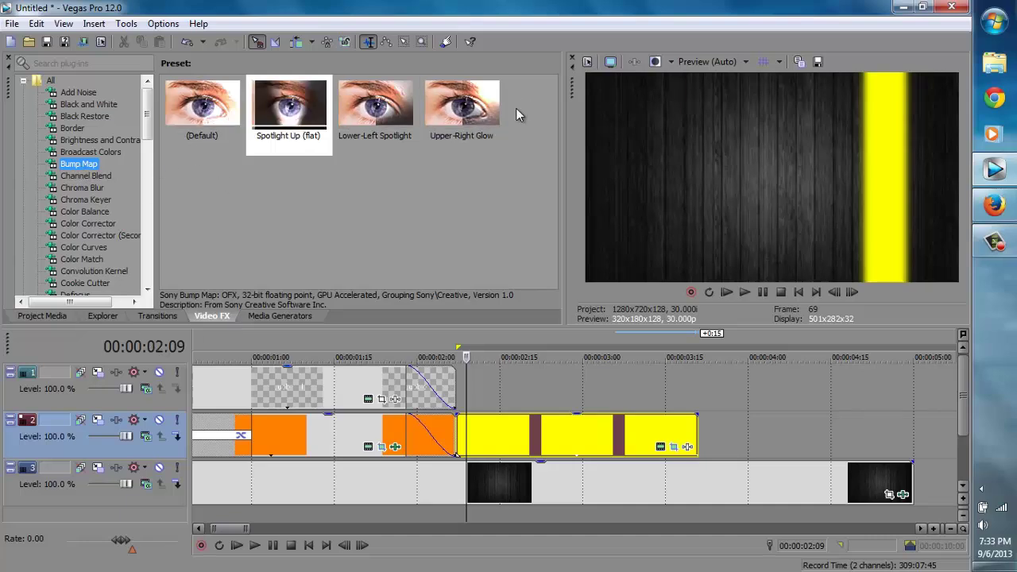
drag(376, 107, 528, 452)
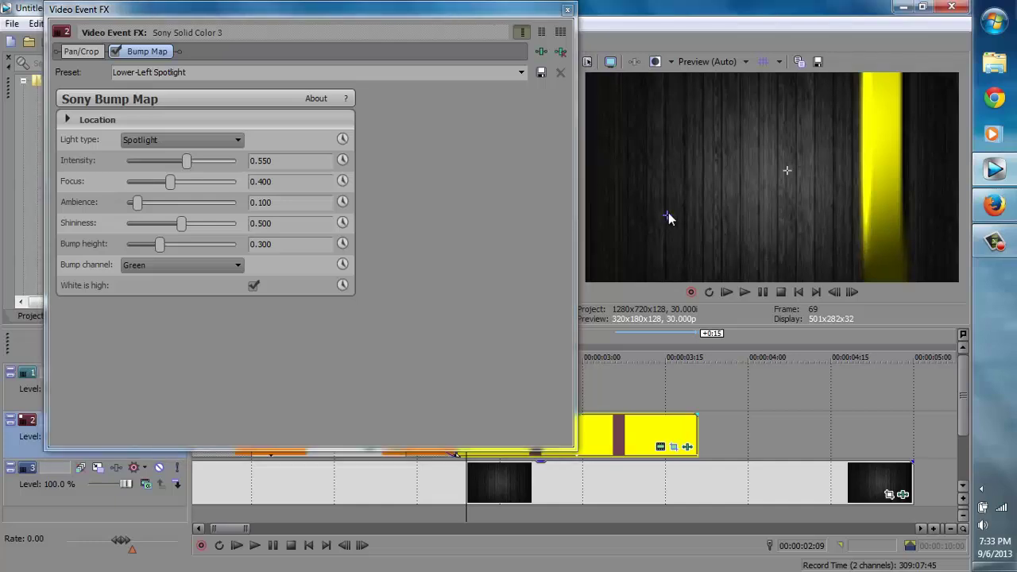
drag(630, 132, 646, 191)
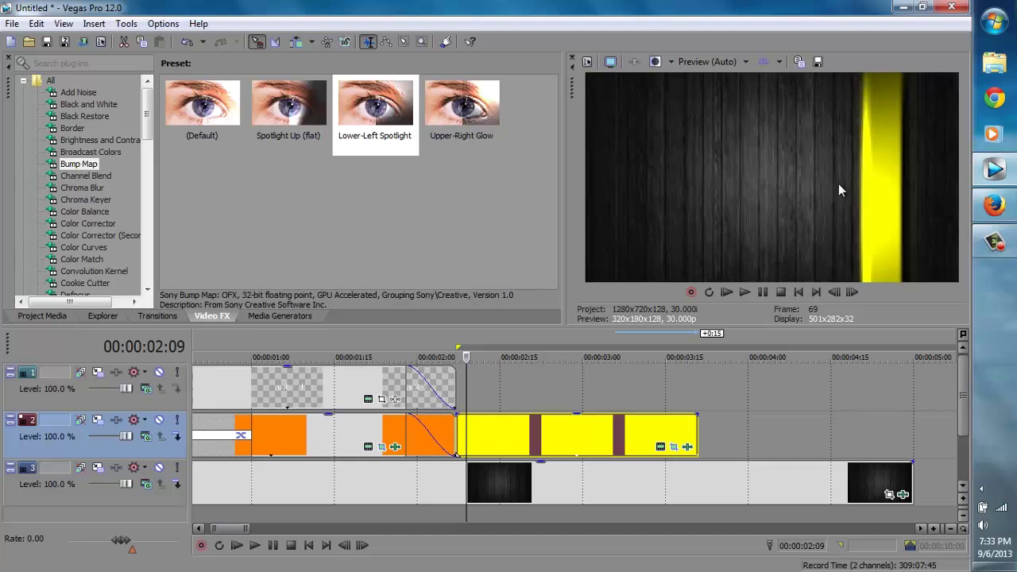
Step: Check the yellow strip at Best (Full) preview quality and return the preview to Preview (Auto)
click(702, 61)
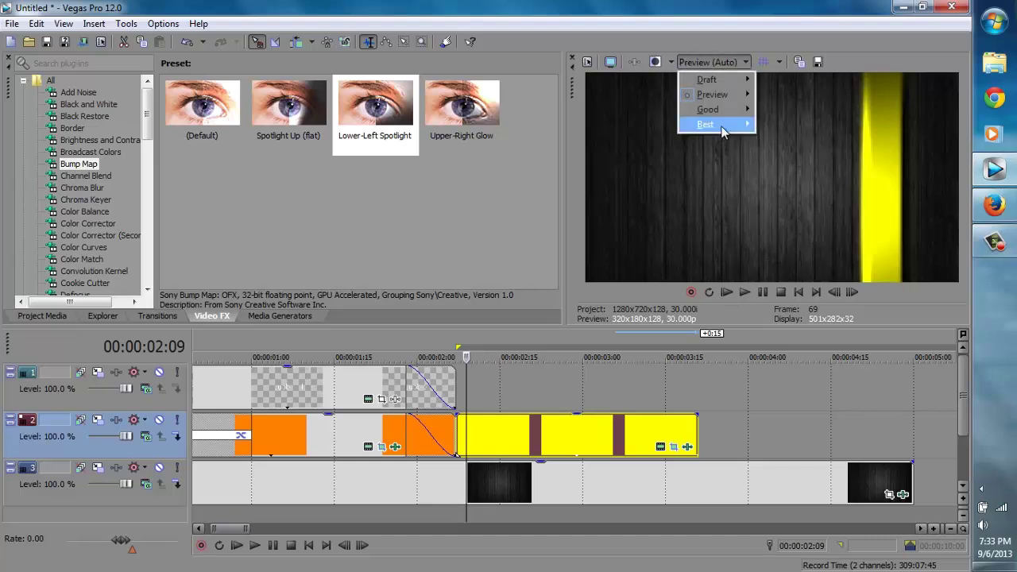
mouse_move(721, 127)
click(785, 139)
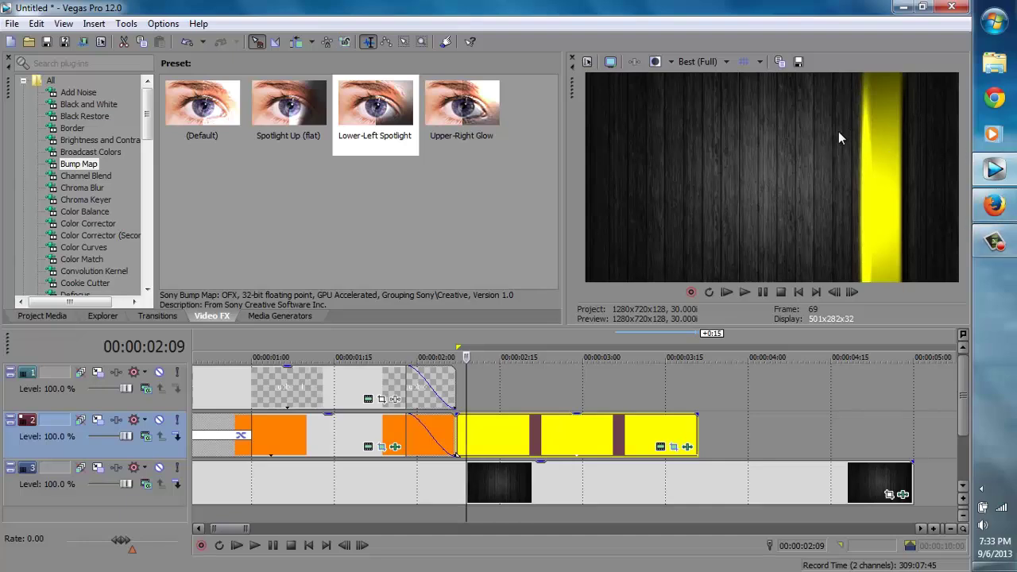
click(721, 66)
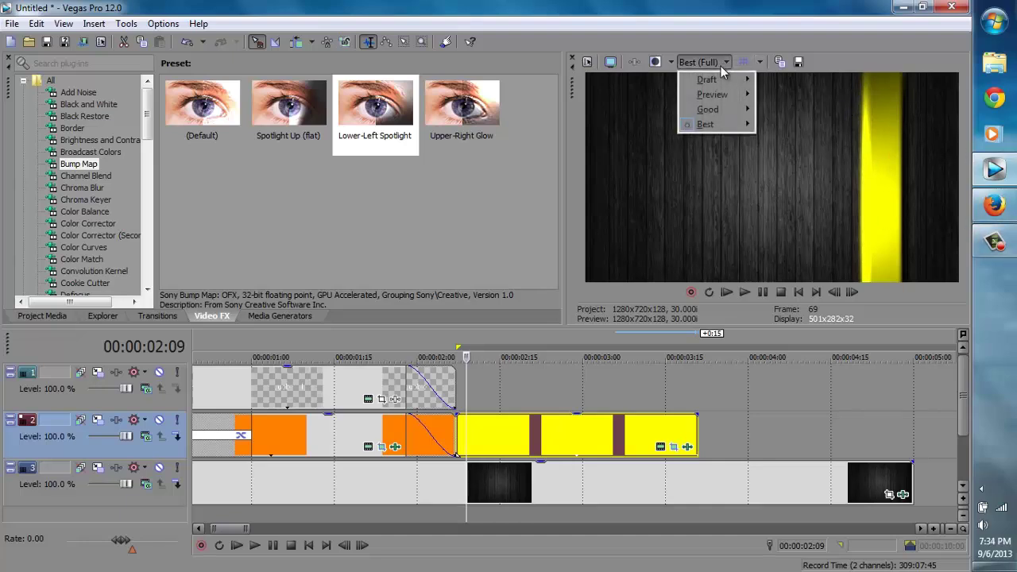
mouse_move(724, 91)
click(789, 93)
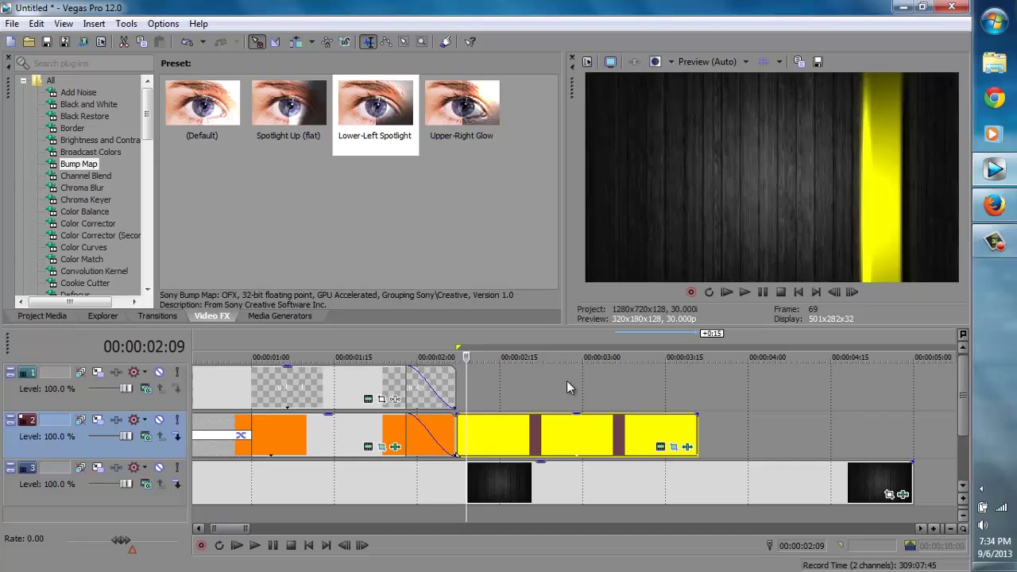
Step: Insert a "Jubble" text event on track 1 at 00:00:02:09 and set its font to Segoe UI Light
right_click(540, 395)
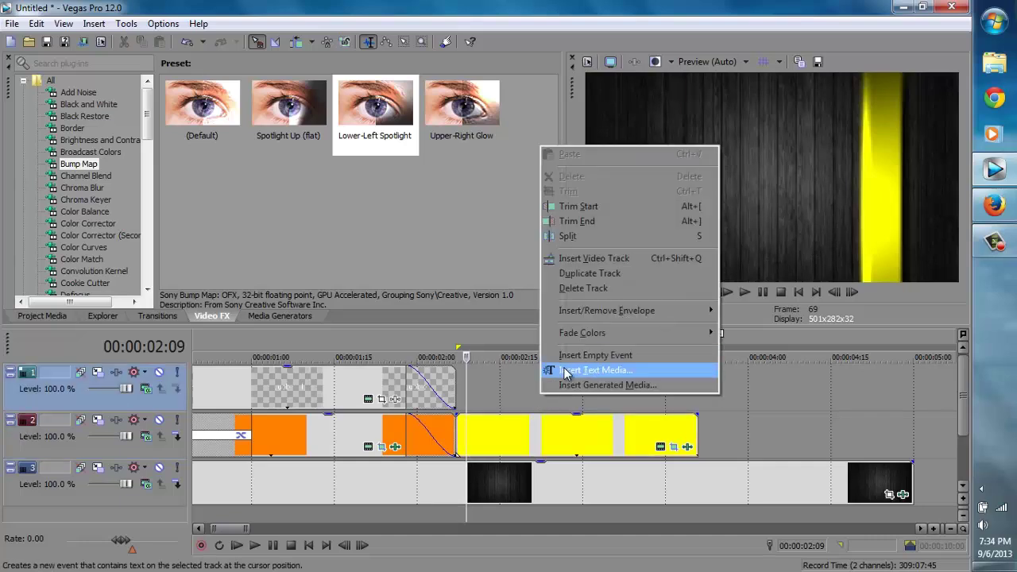
click(588, 370)
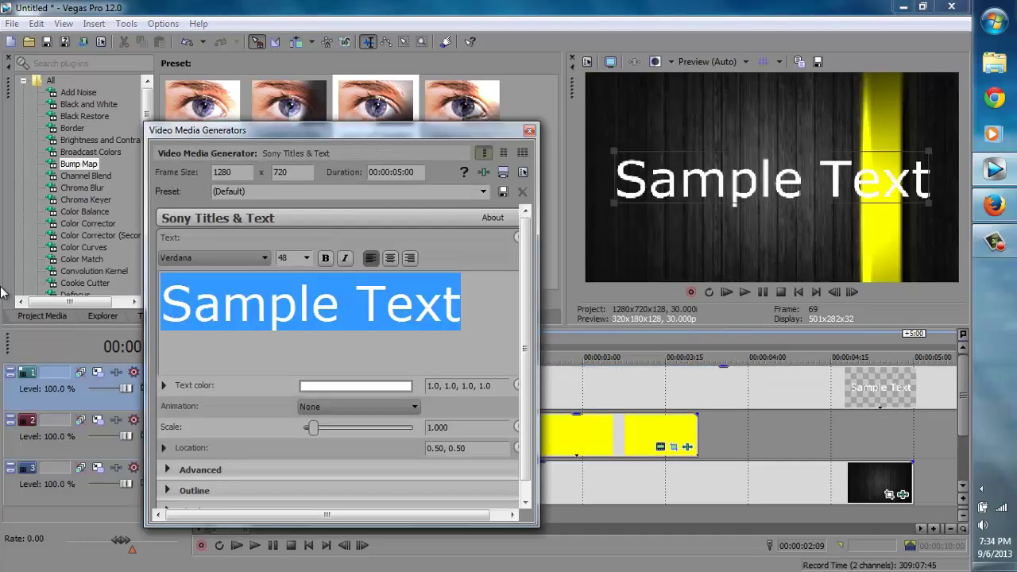
key(BackSpace)
text(Jubble)
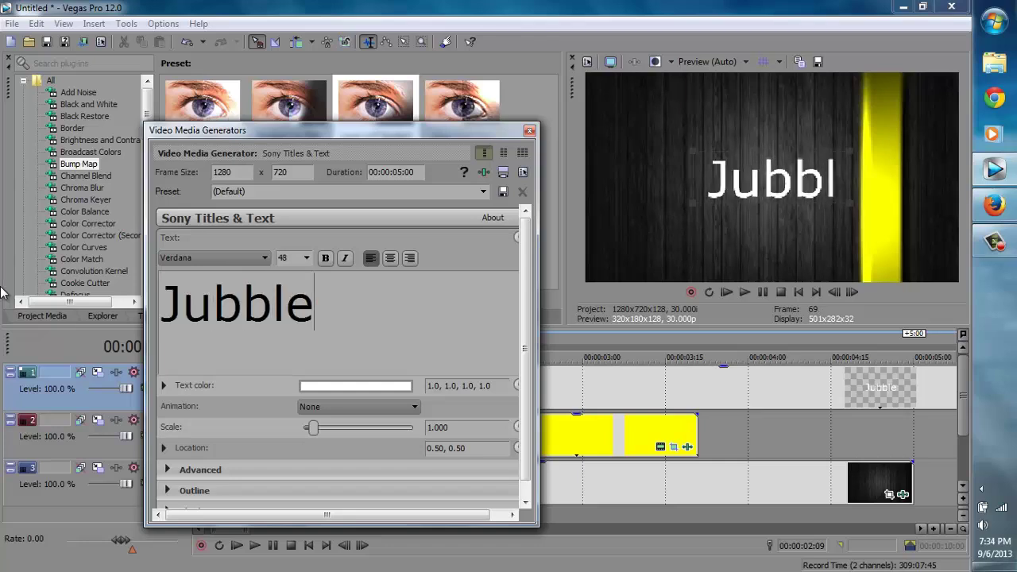
double_click(164, 294)
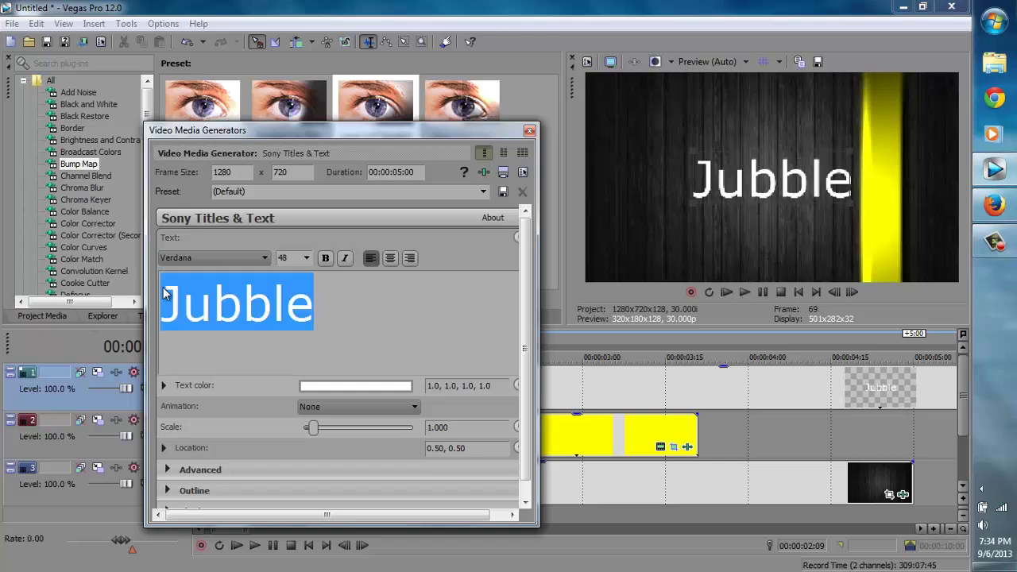
click(196, 260)
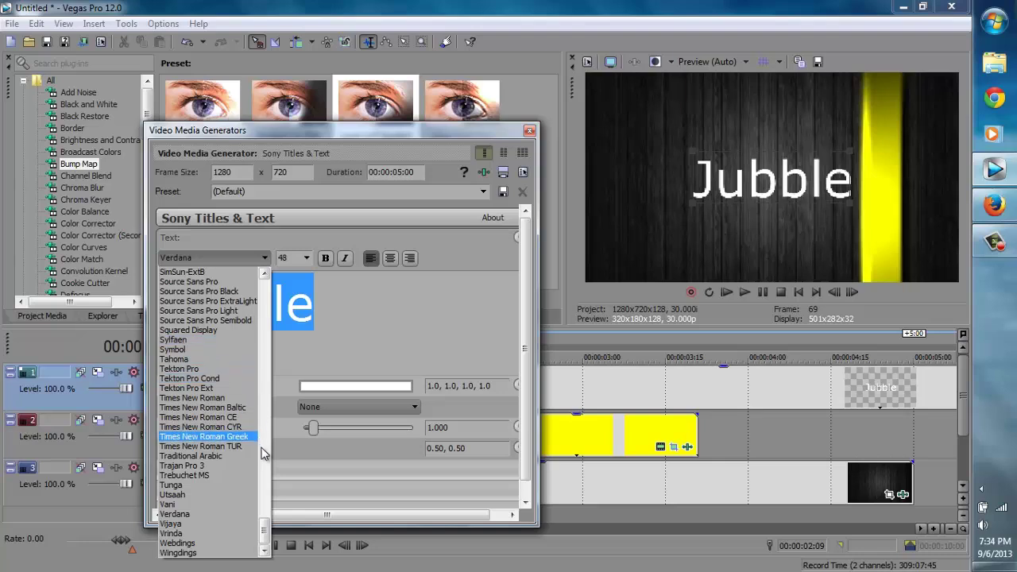
click(266, 274)
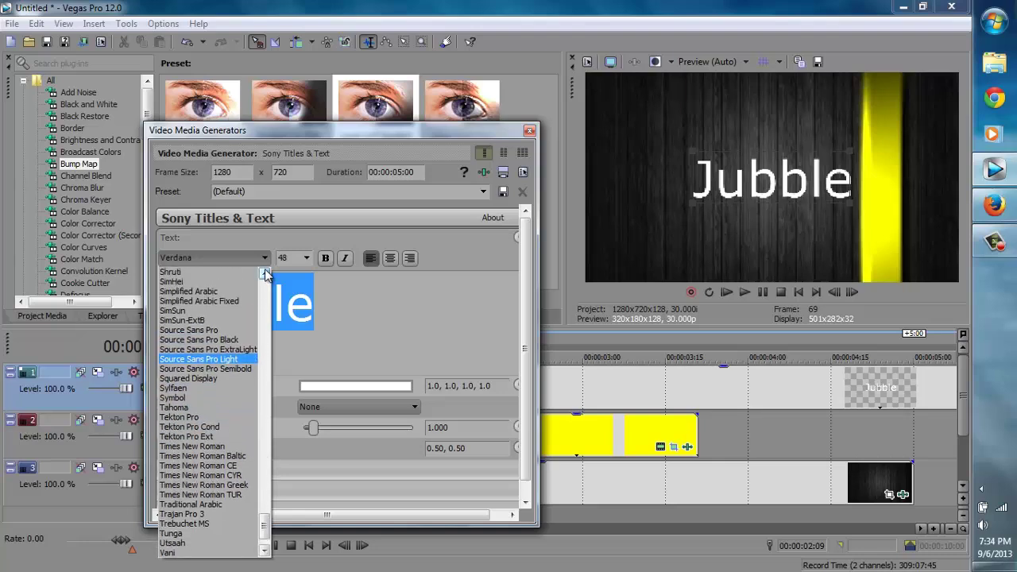
click(266, 274)
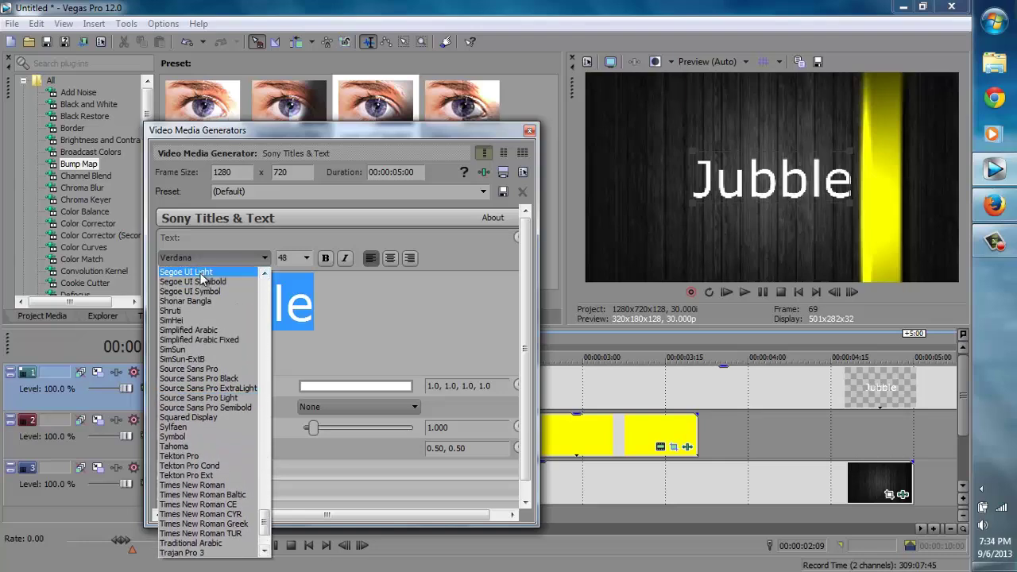
click(205, 274)
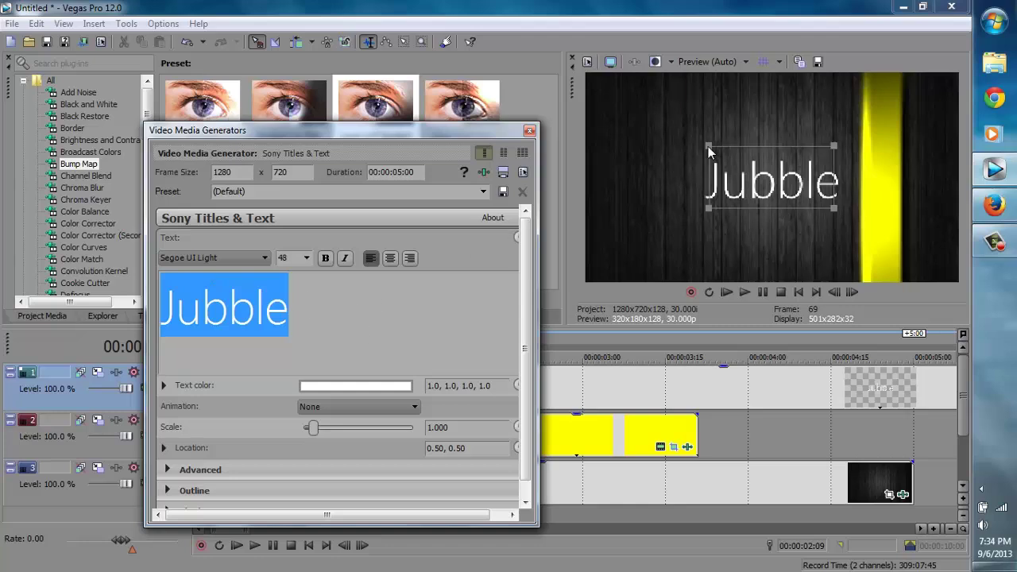
Step: Shrink the new title to scale 0.539, place it at about 0.62, 0.50 beside the yellow strip, and set its animation to Slide Up
drag(708, 146, 830, 181)
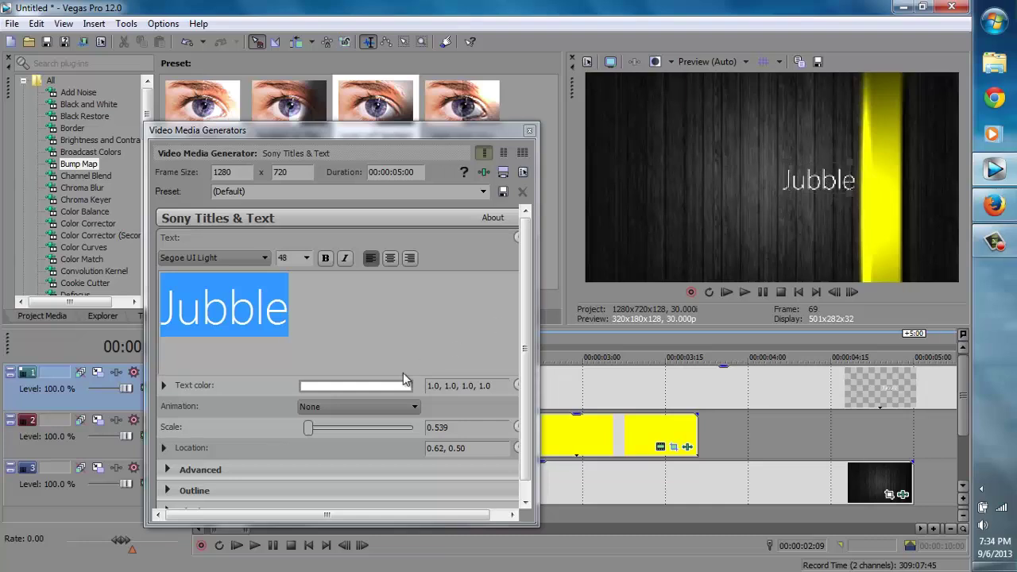
click(377, 405)
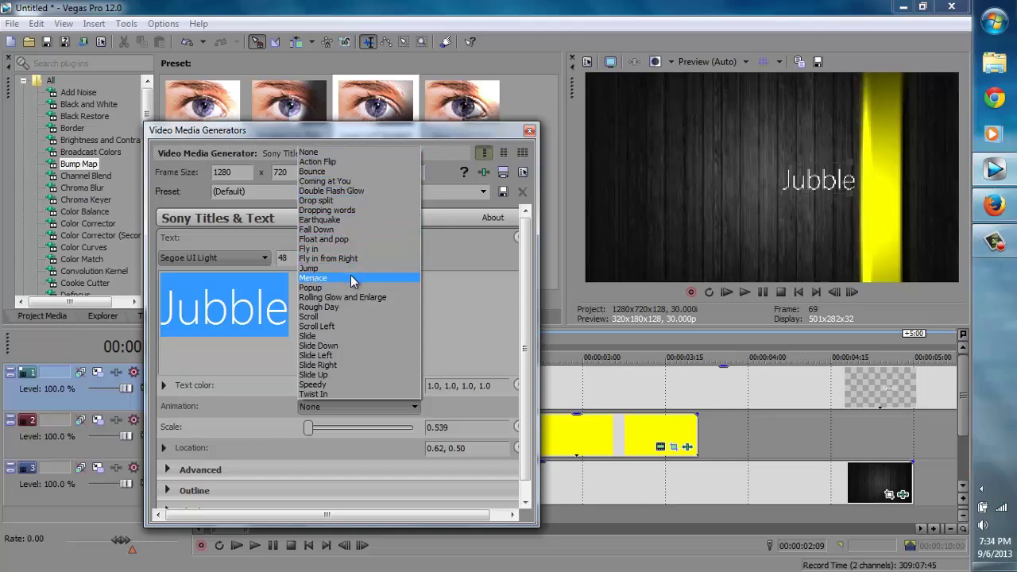
click(364, 375)
click(530, 130)
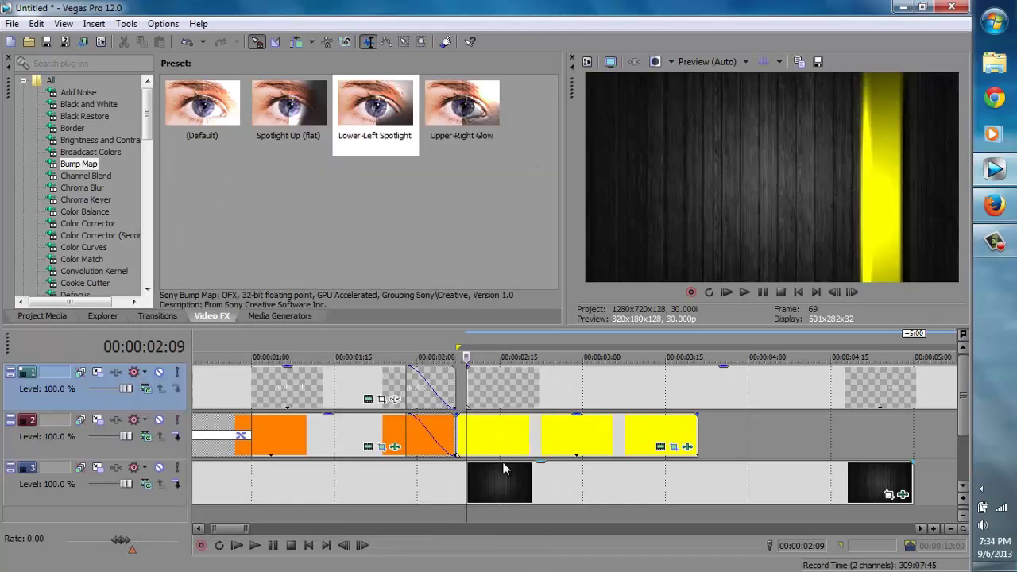
Step: Move the second "Jubble" title on track 1 two frames earlier to start at 00:00:02:07, directly after the first title
click(360, 547)
drag(357, 550, 358, 554)
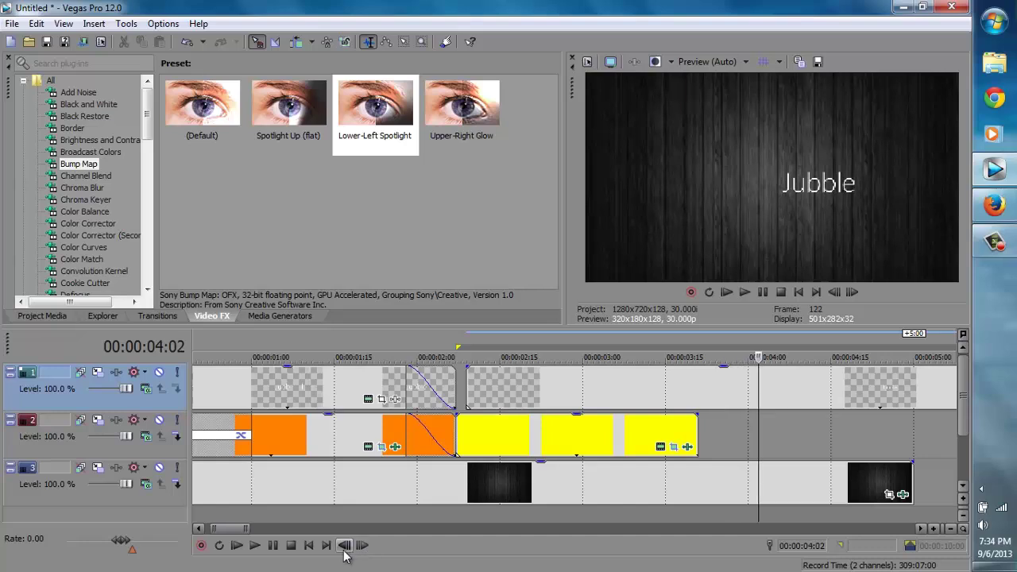
click(328, 547)
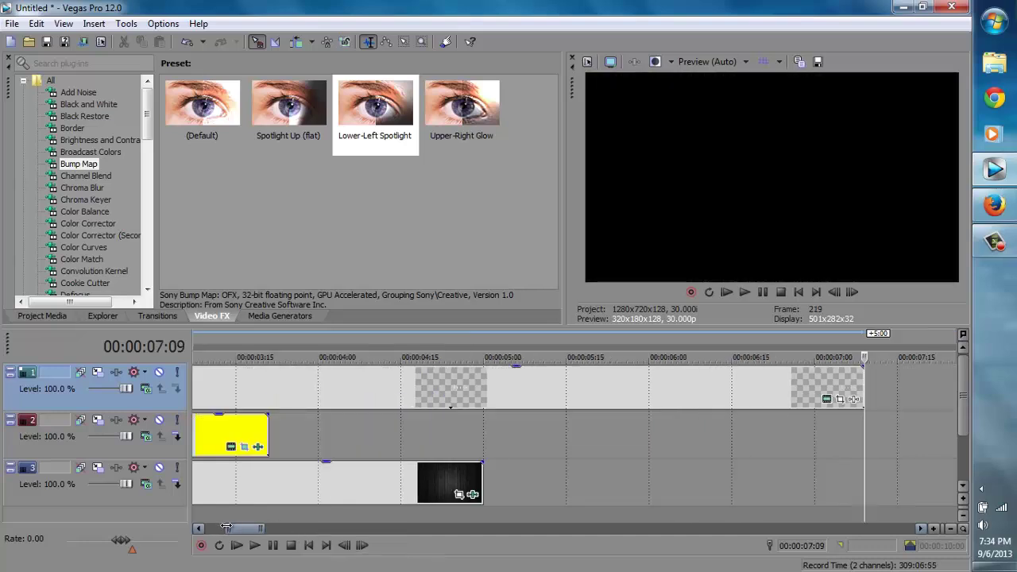
drag(228, 529, 184, 530)
click(424, 357)
click(416, 377)
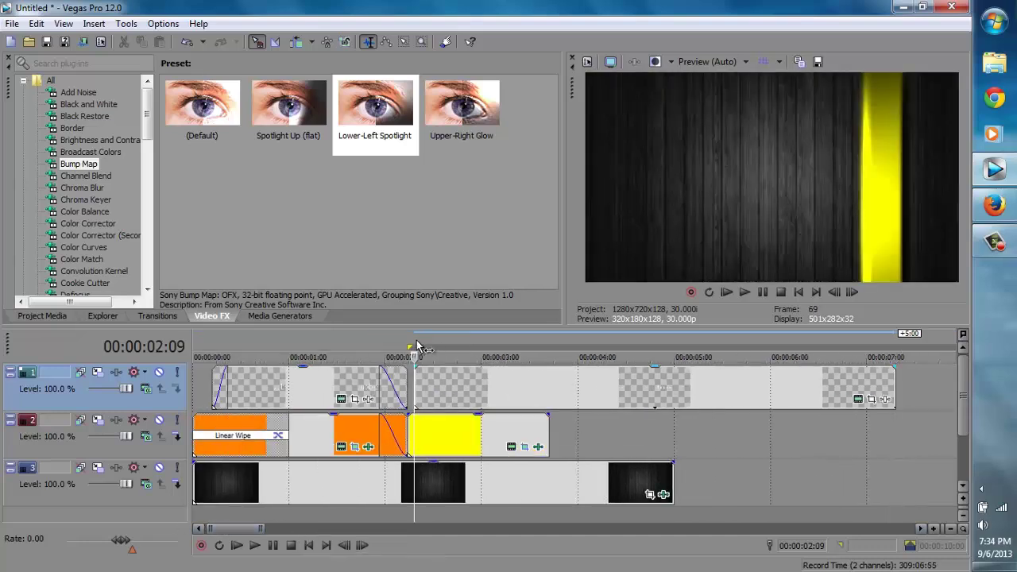
scroll(465, 379, up, 3)
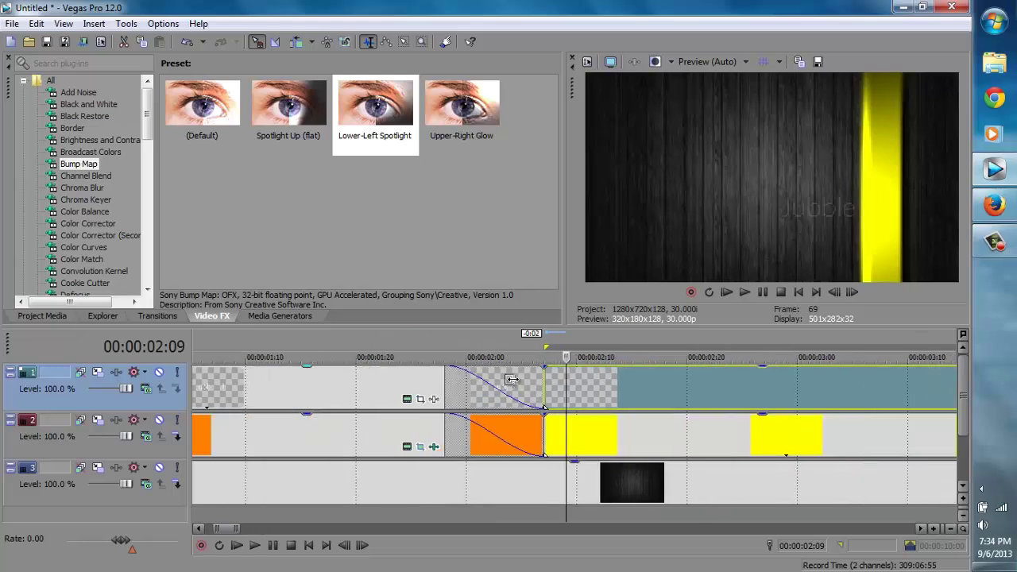
click(546, 344)
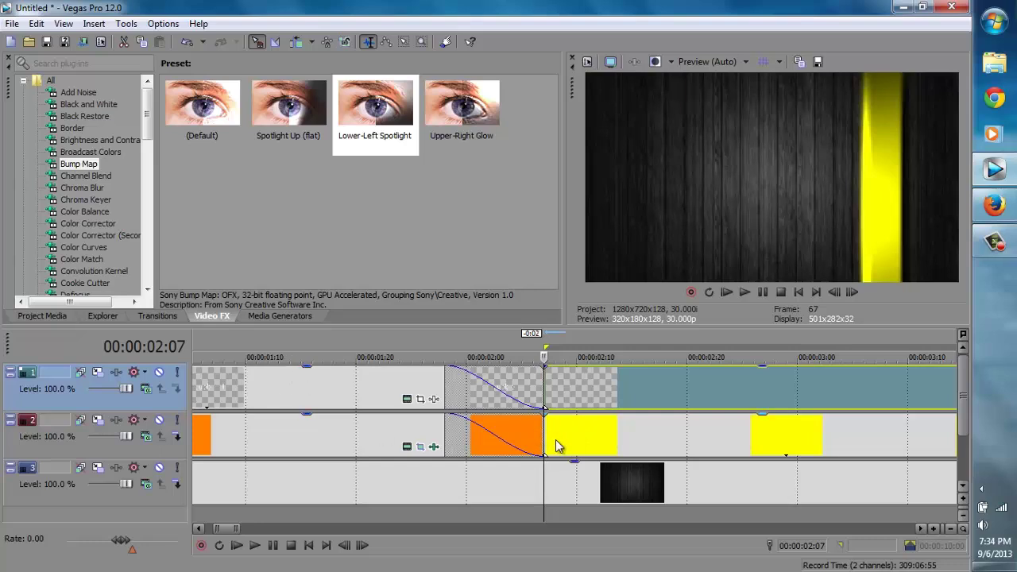
Step: Apply a Linear Wipe transition with the Top-Down, Soft Edge preset between the orange and yellow events on track 2
click(159, 315)
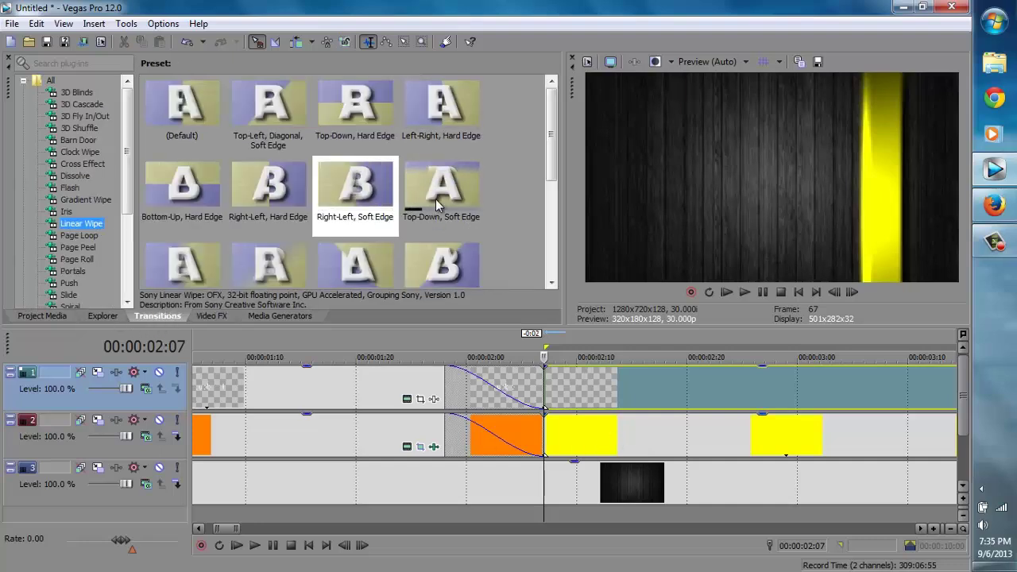
drag(435, 199, 546, 424)
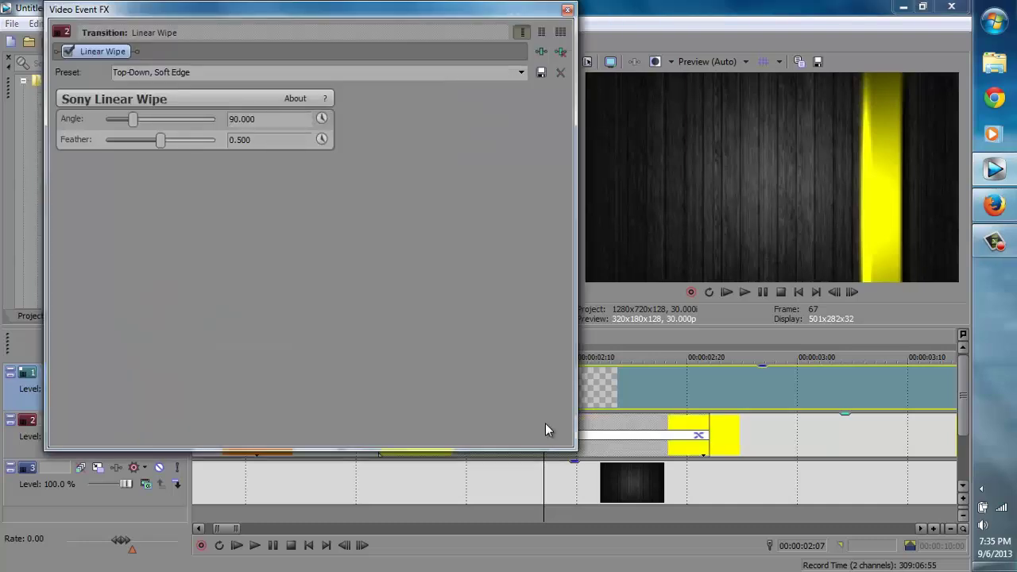
click(569, 11)
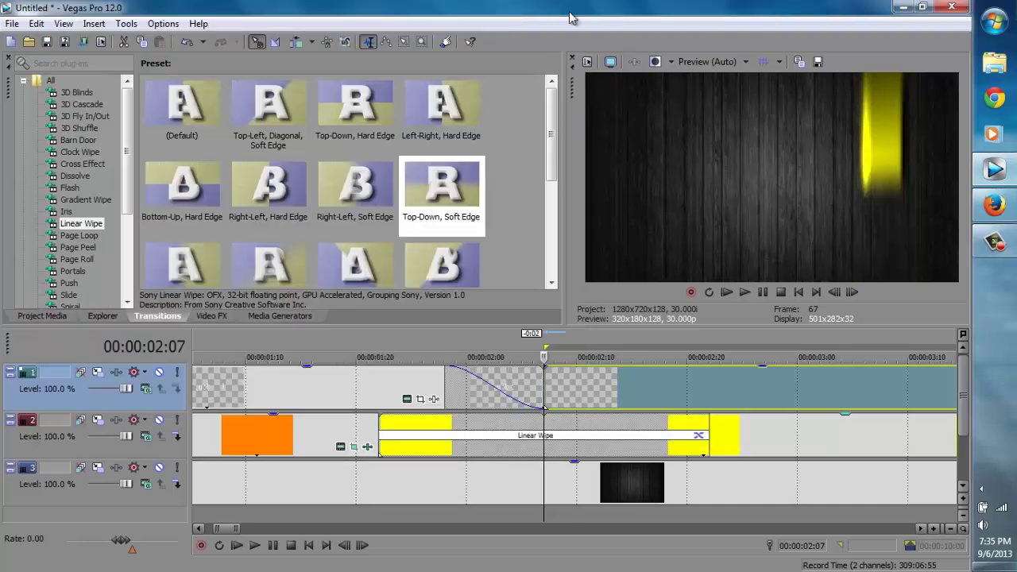
Step: Examine the change from the orange scene to the yellow scene frame by frame, from 00:00:01:22 to about 00:00:03:16
click(378, 339)
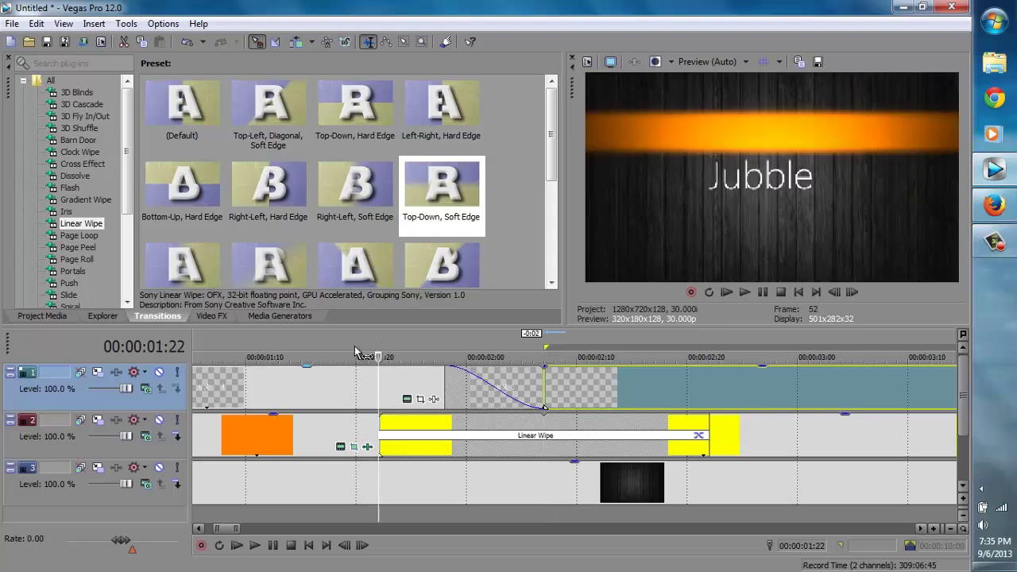
click(362, 545)
click(362, 545)
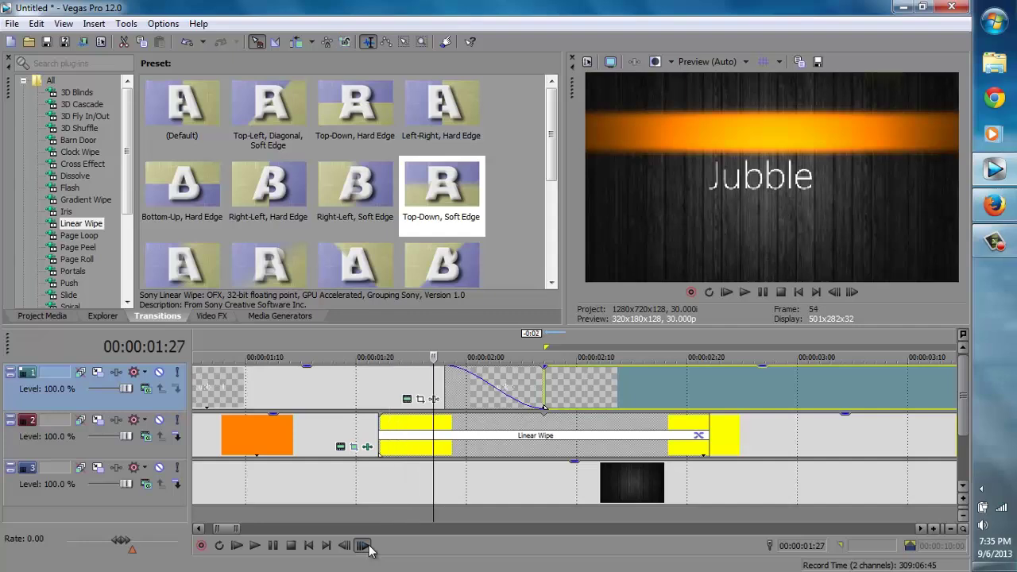
click(362, 545)
click(364, 546)
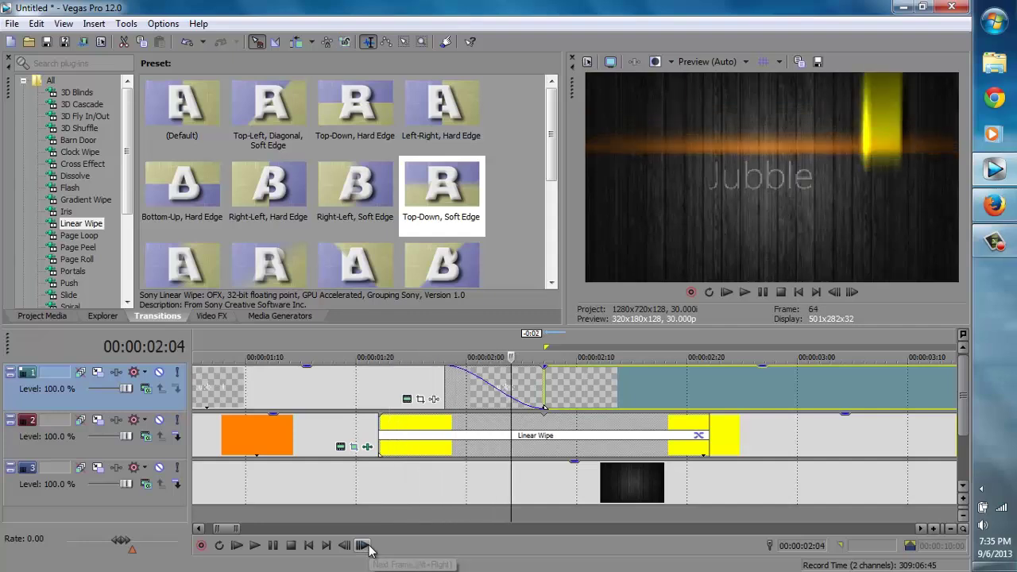
scroll(475, 483, down, 4)
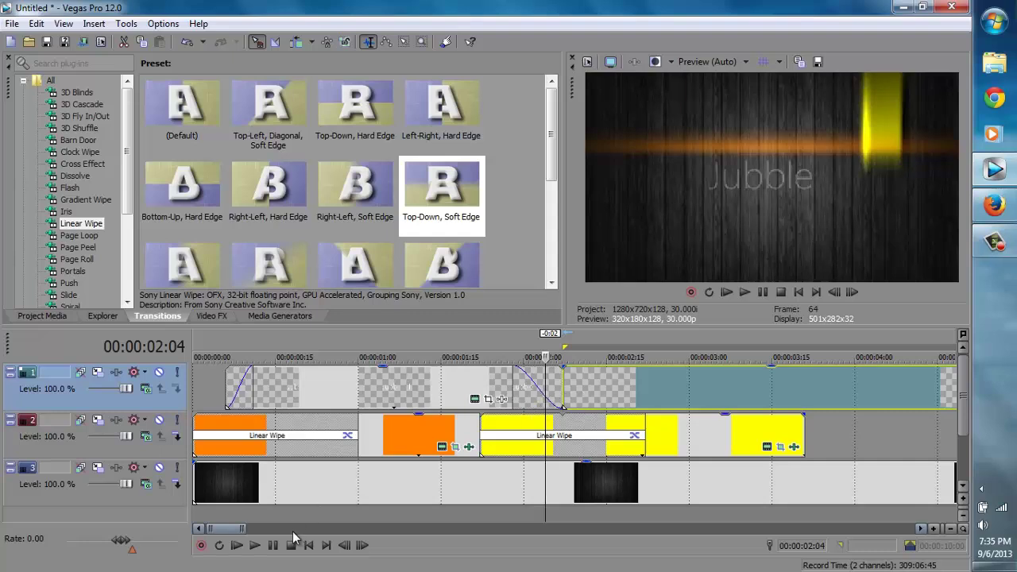
click(361, 545)
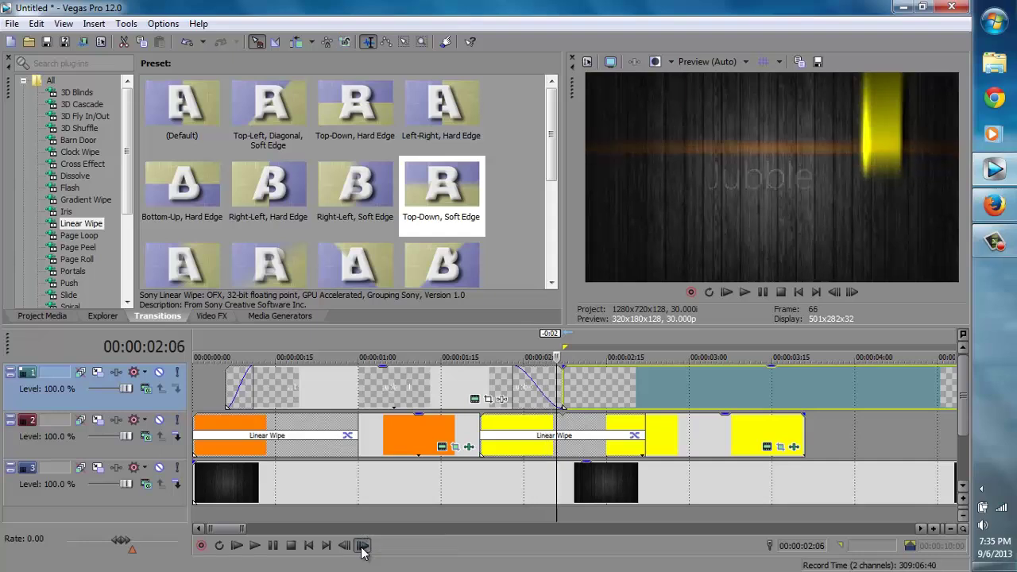
click(361, 545)
click(362, 545)
click(362, 545)
drag(361, 546, 361, 545)
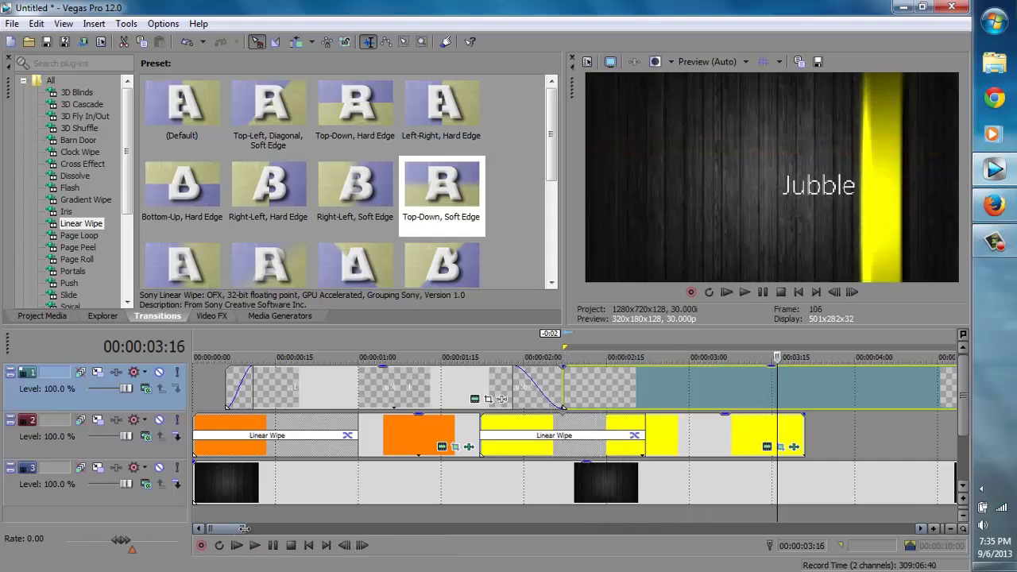
Step: Trim the second title to end with the yellow event at about 00:00:03:21, and give both events fade-outs of about five frames
drag(242, 528, 274, 529)
drag(726, 374, 454, 370)
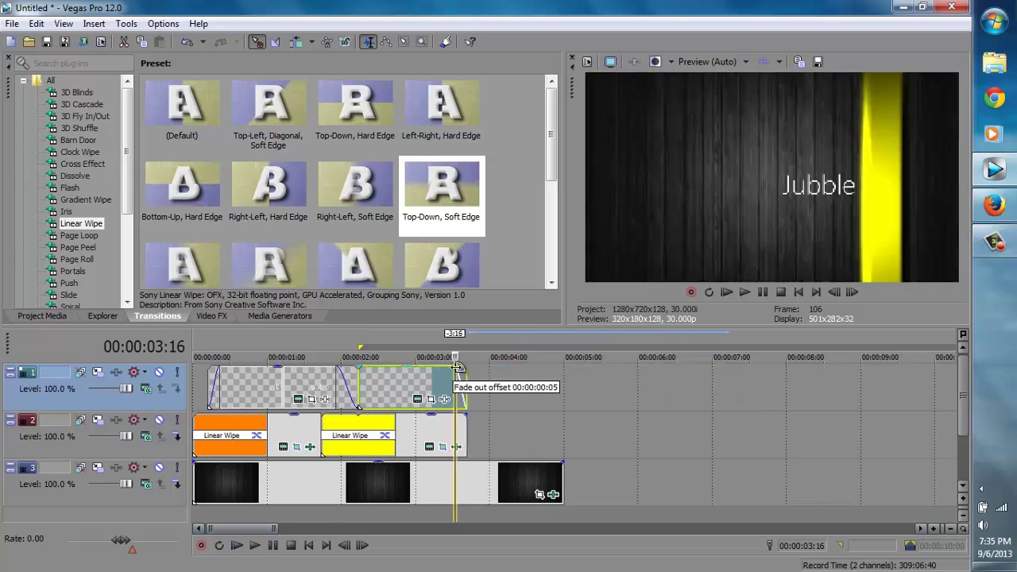
drag(466, 415, 455, 416)
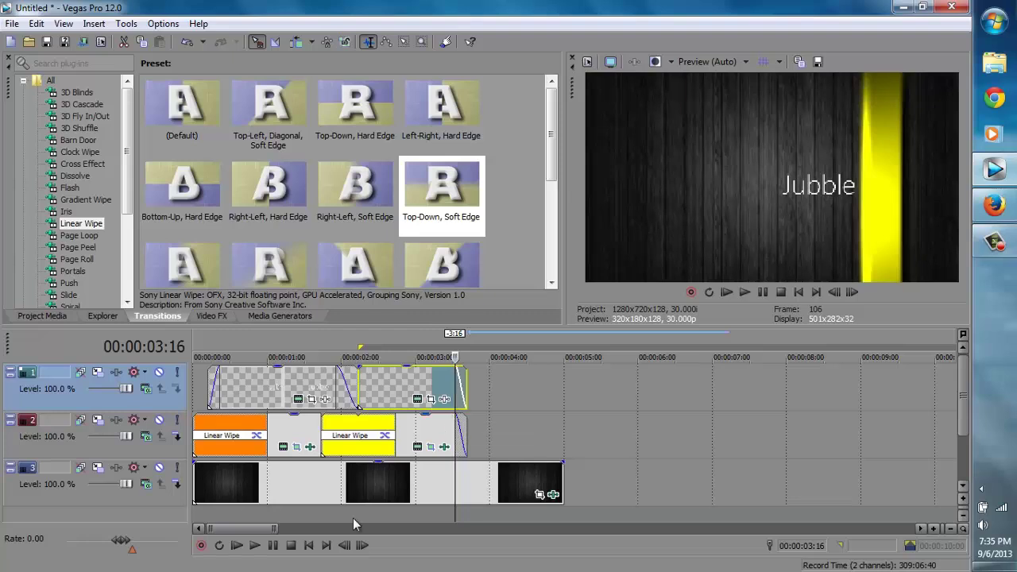
Step: Play the ending from 00:00:03:16 to check the fade-outs of the second title and yellow strip
click(254, 545)
click(272, 549)
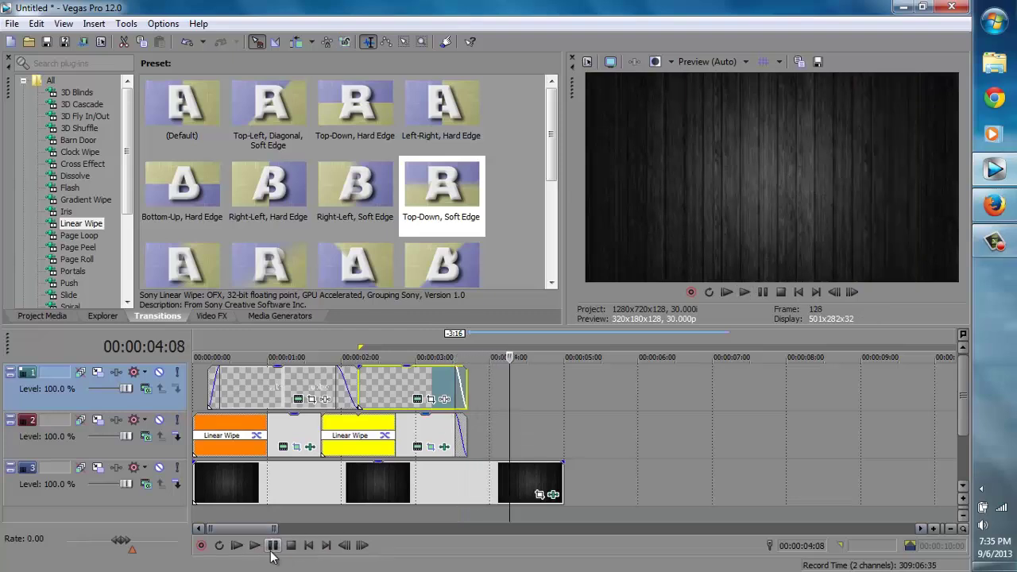
click(460, 334)
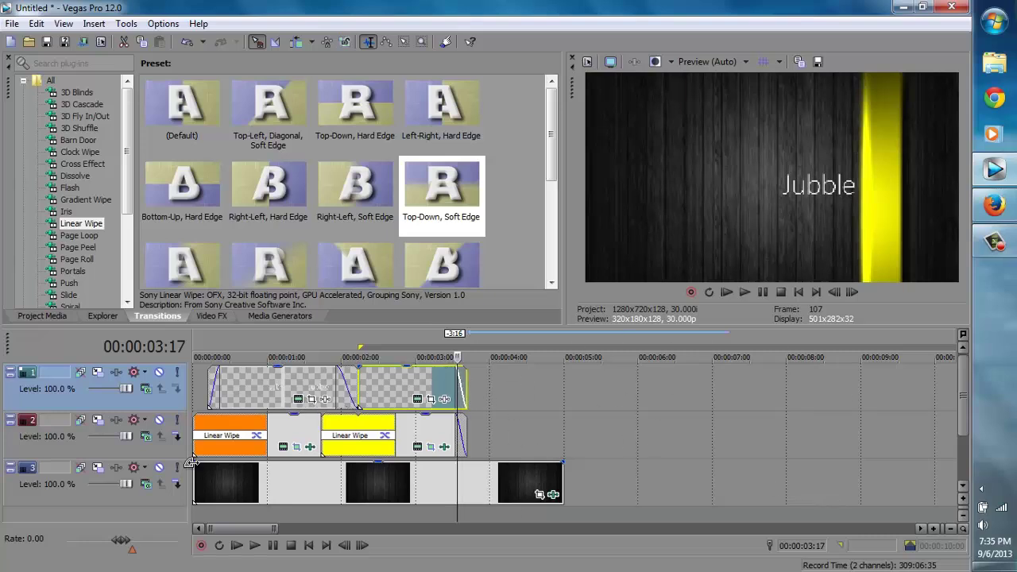
scroll(457, 374, up, 2)
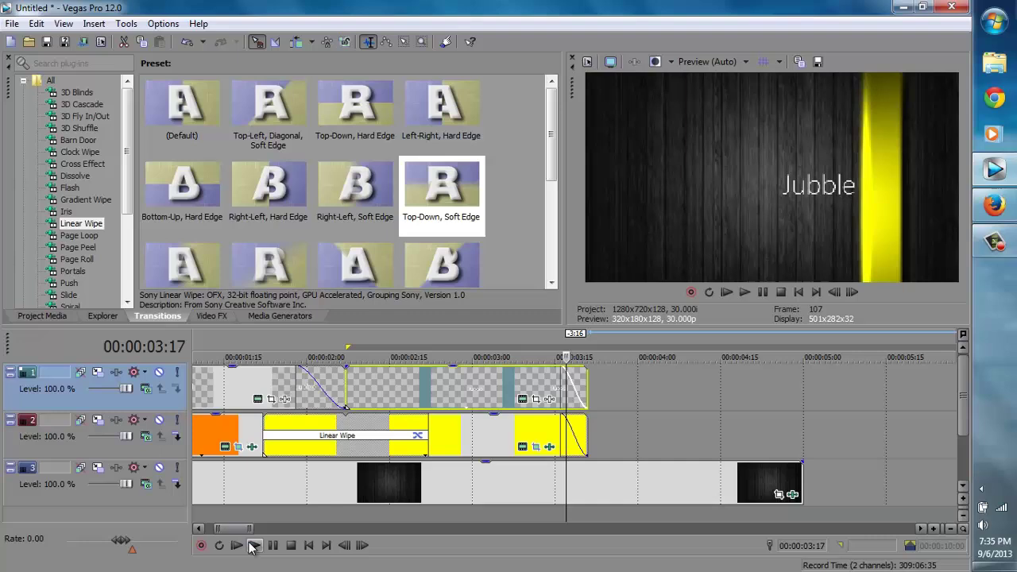
Step: Find the "Simple Intro" video on the computer, watch it as a reference, and close the player
click(993, 20)
text(simple)
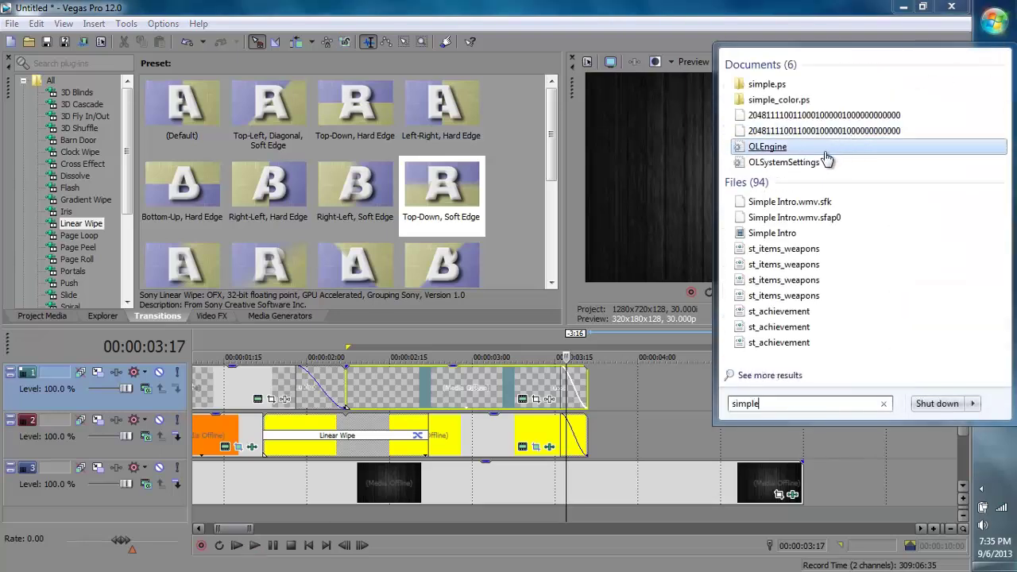
click(795, 229)
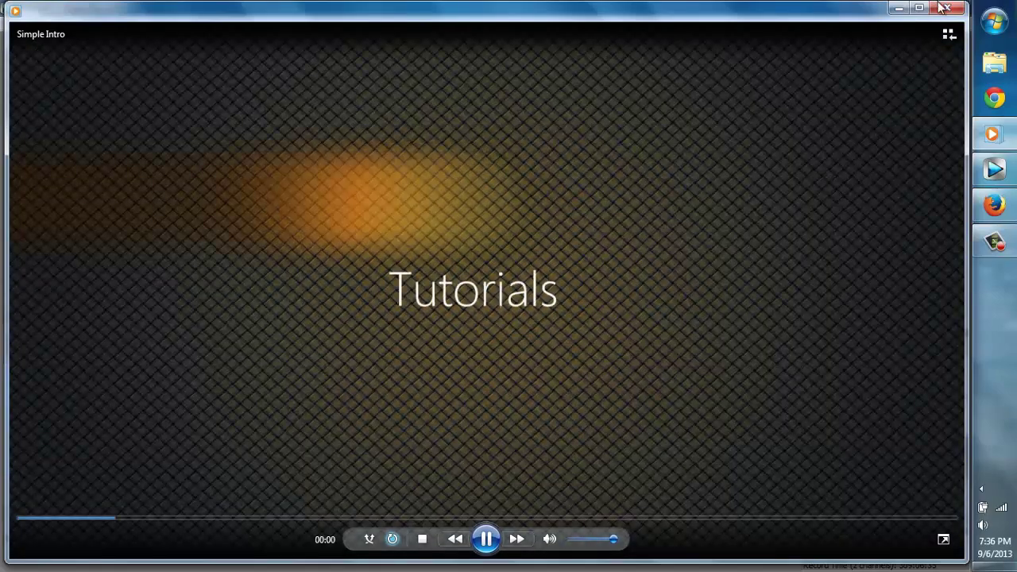
click(944, 8)
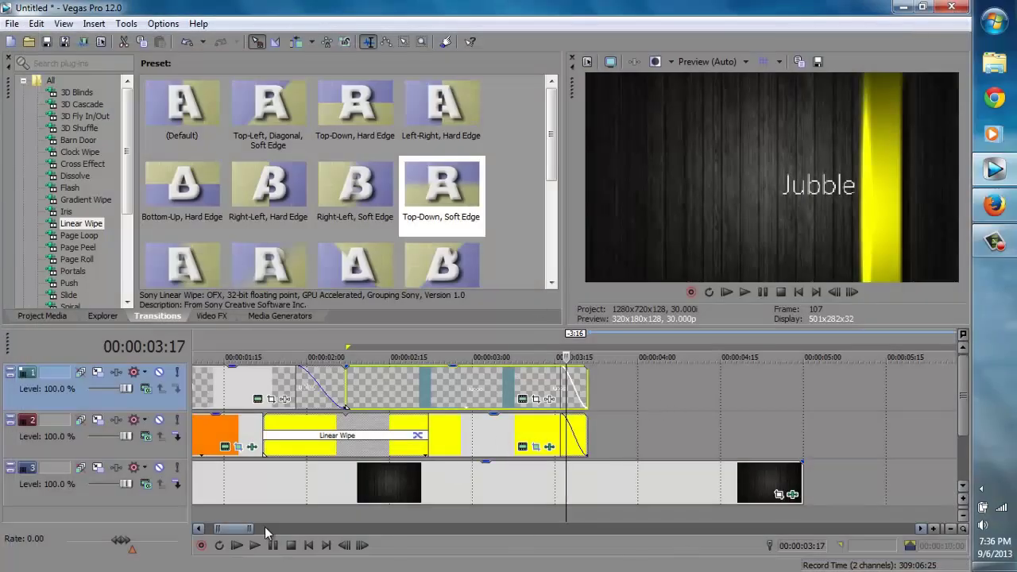
Step: Split the wood background event on track 3 at 00:00:01:22, where the yellow event begins
drag(234, 530, 224, 530)
click(479, 355)
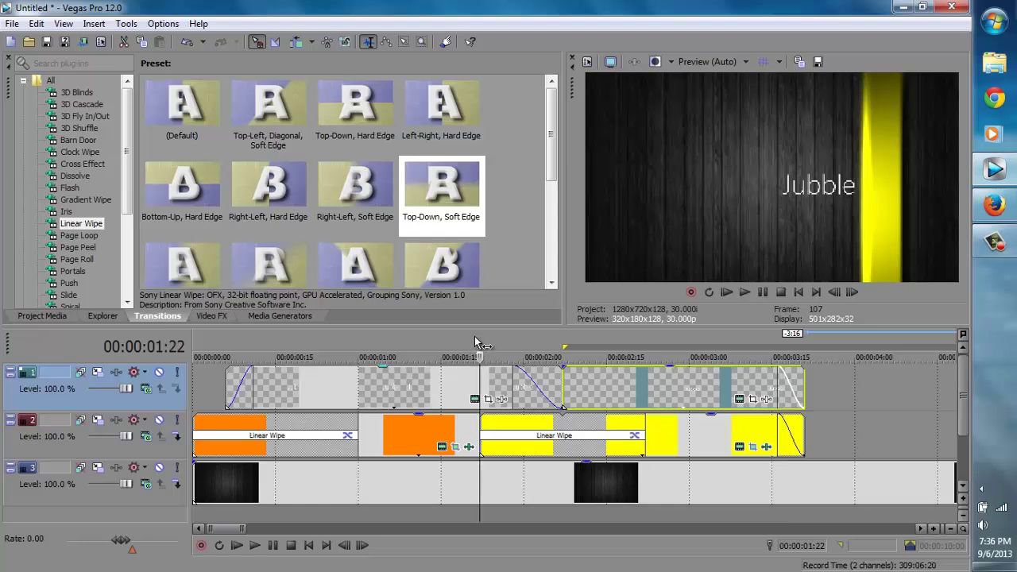
click(491, 493)
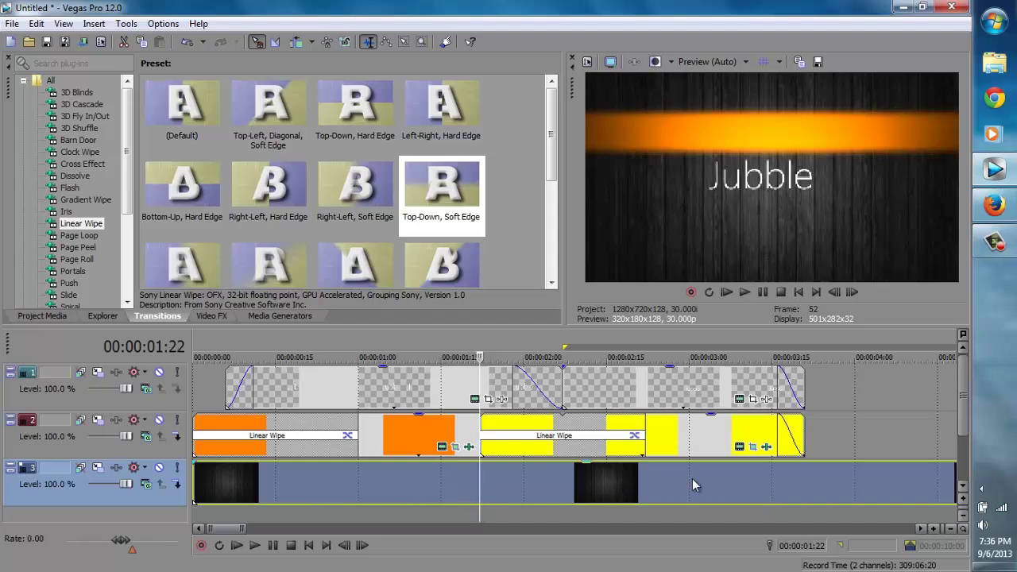
key(ctrl+v)
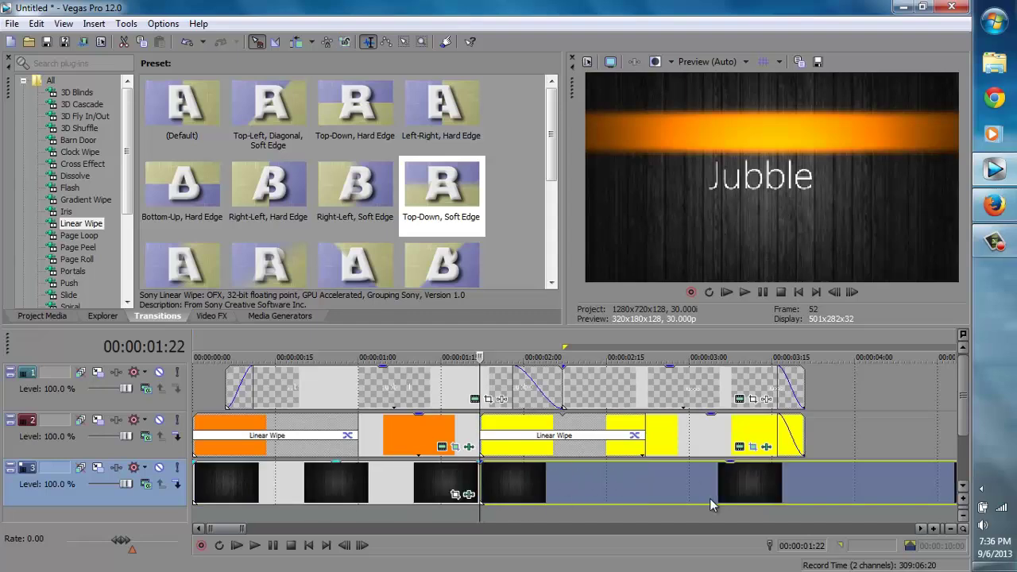
scroll(528, 503, up, 4)
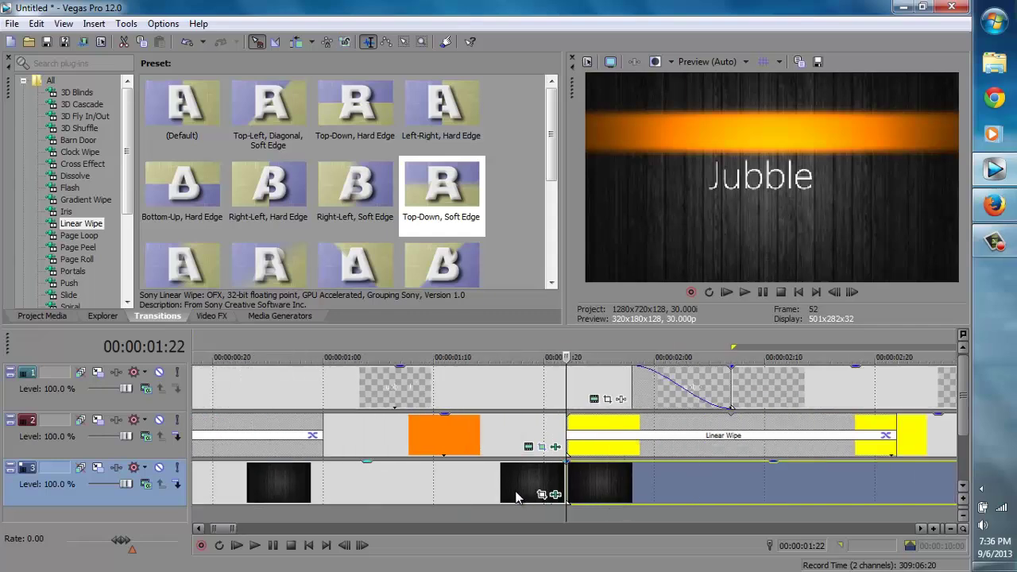
scroll(473, 464, down, 4)
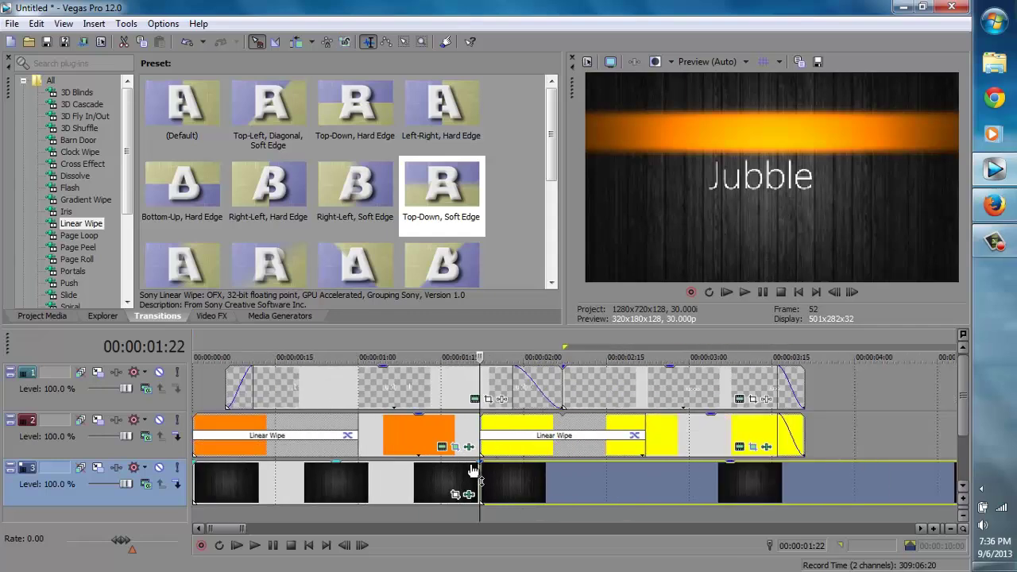
Step: Apply the default Color Corrector to the first wood background segment and tint its Low color orange at 148.09, 0.5105
click(314, 358)
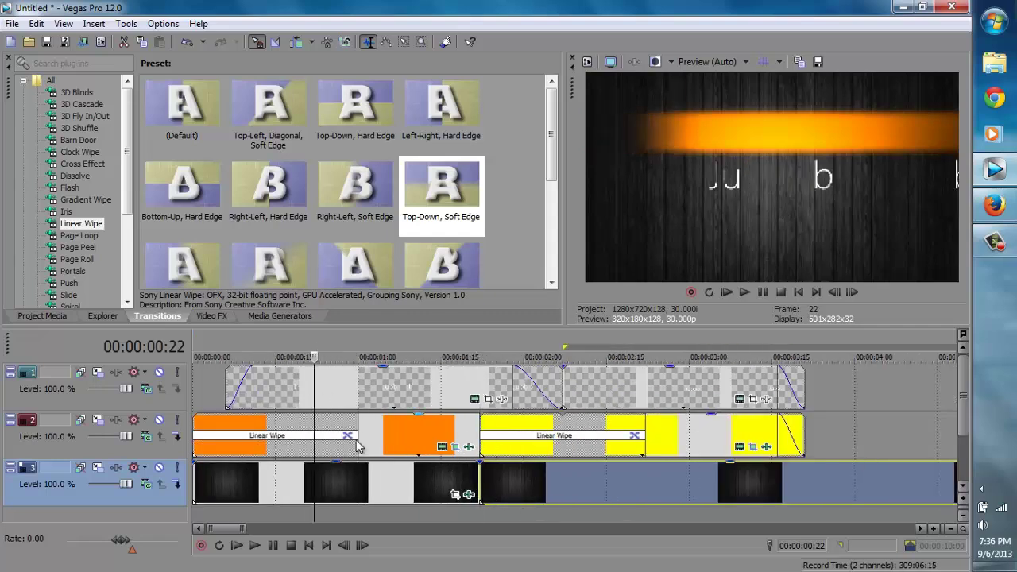
click(213, 317)
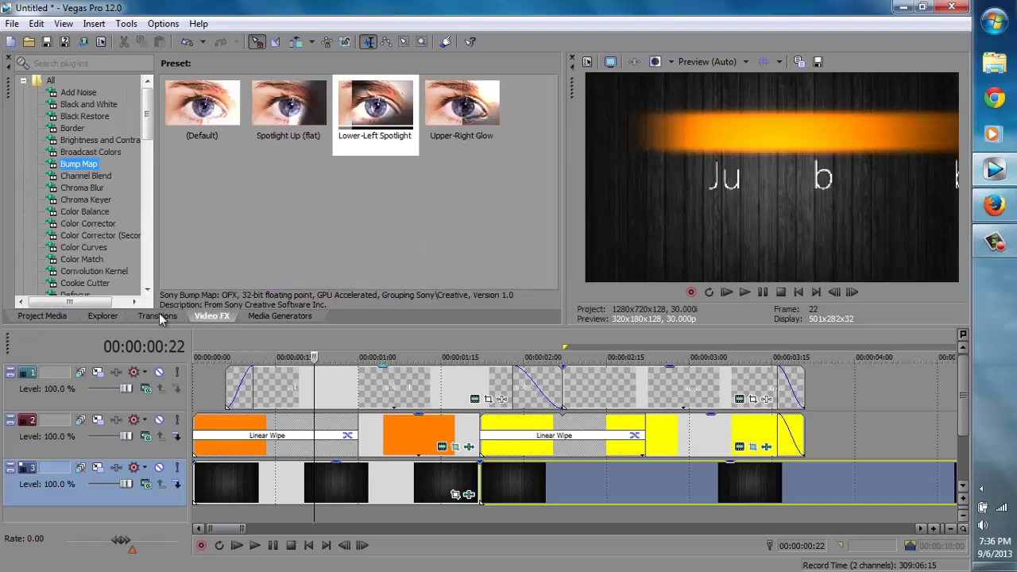
click(89, 224)
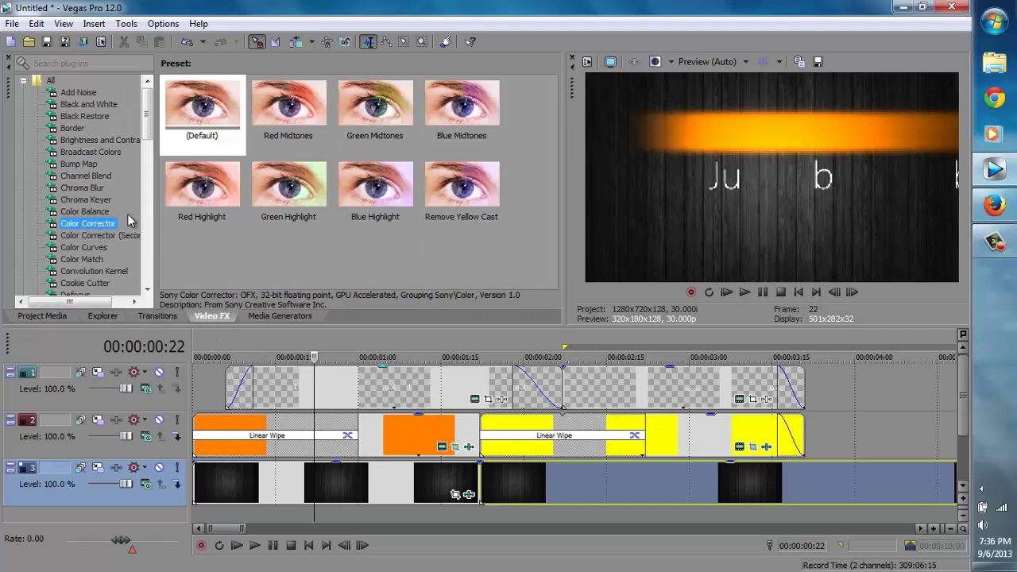
drag(209, 115, 205, 110)
drag(321, 193, 293, 475)
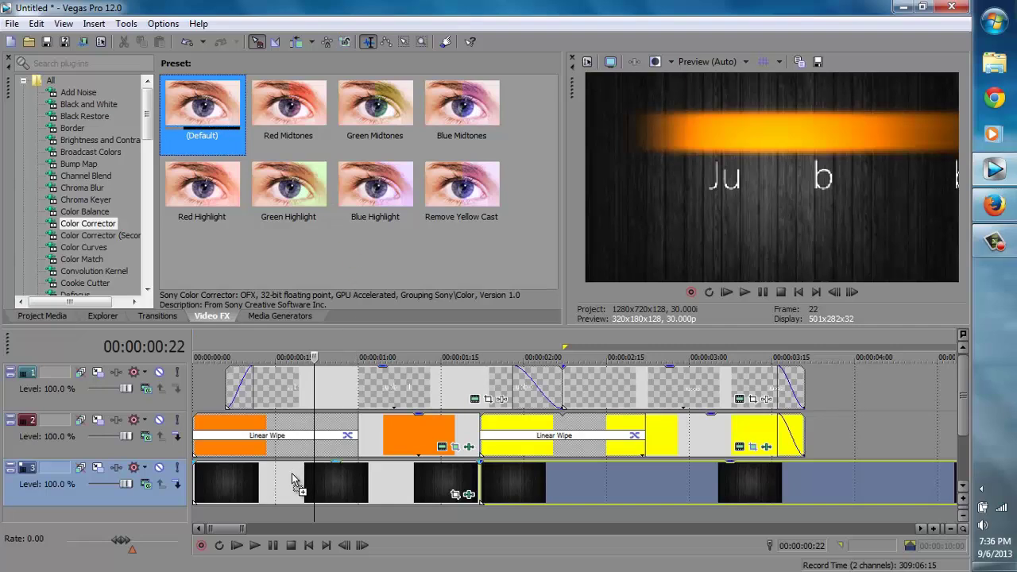
drag(294, 481, 292, 477)
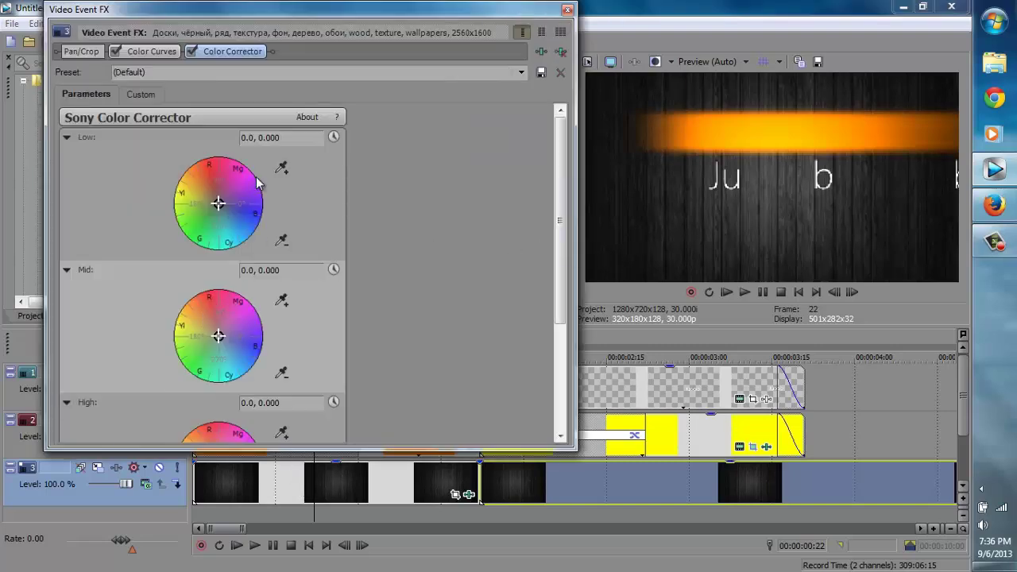
drag(193, 176, 200, 191)
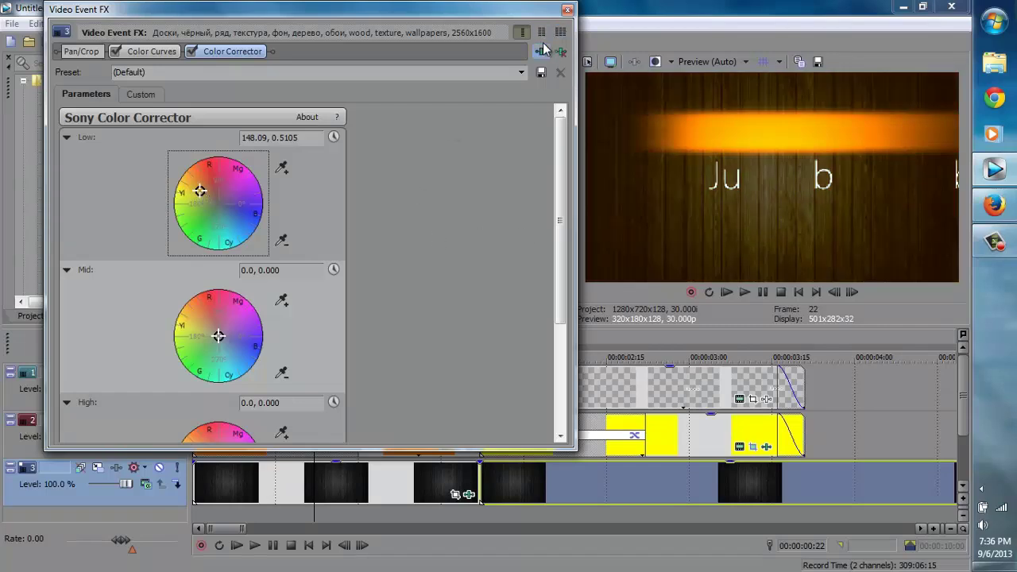
click(567, 9)
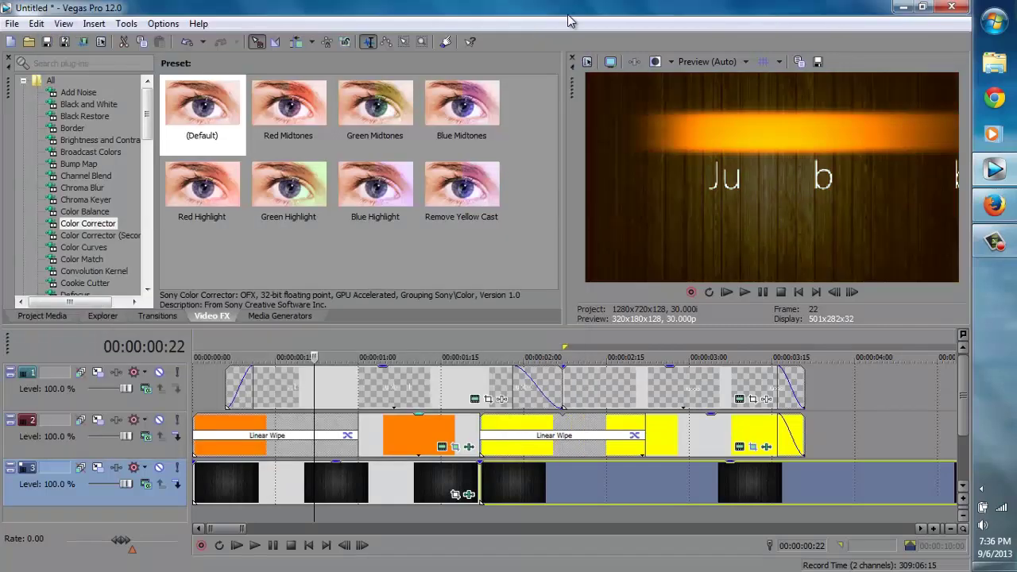
Step: Apply the default Color Corrector to the second wood segment, tinting Mid to 163.67, 0.4516 and Low to 169.56, 0.5254
click(480, 341)
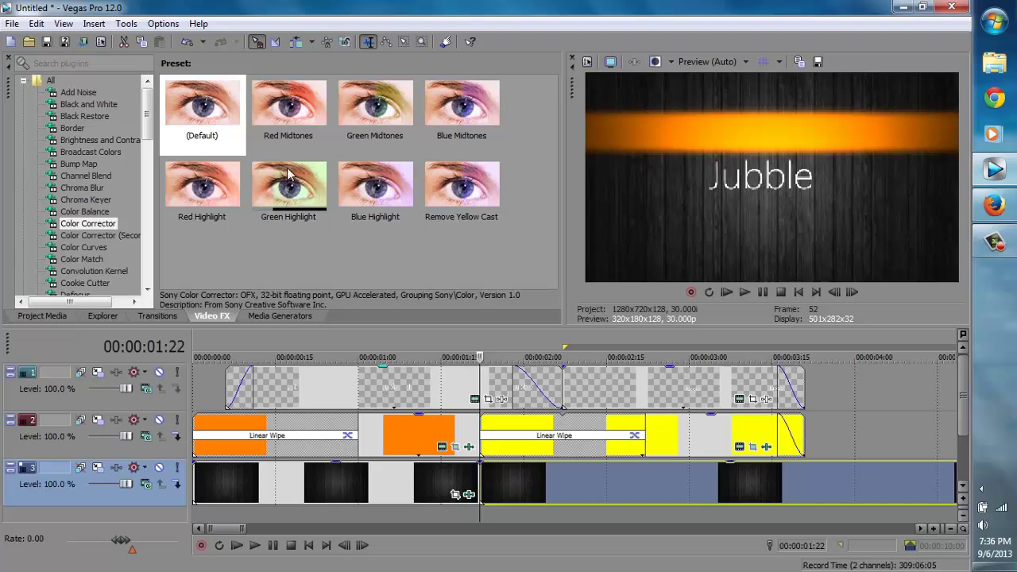
drag(232, 108, 586, 476)
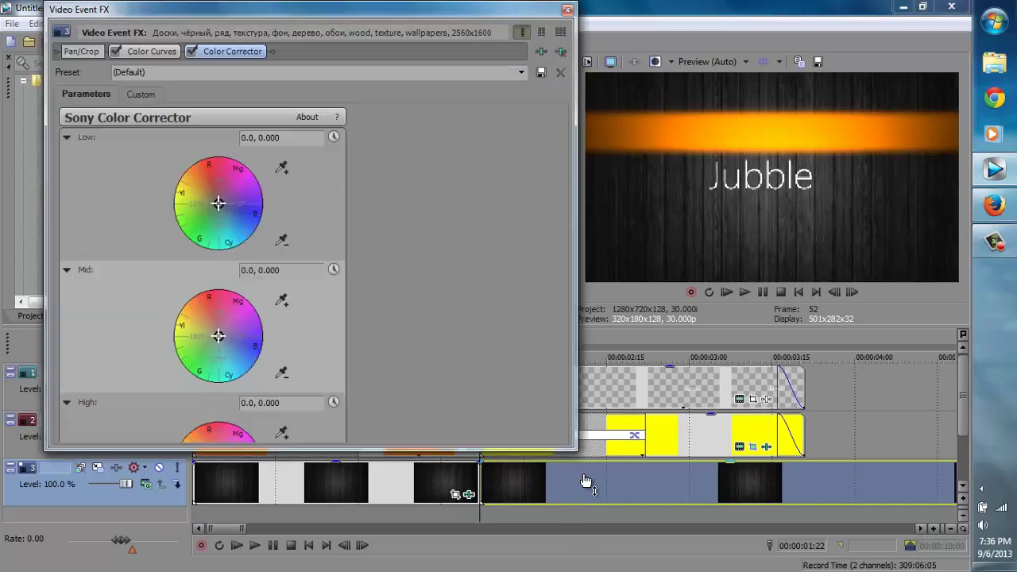
drag(219, 337, 200, 331)
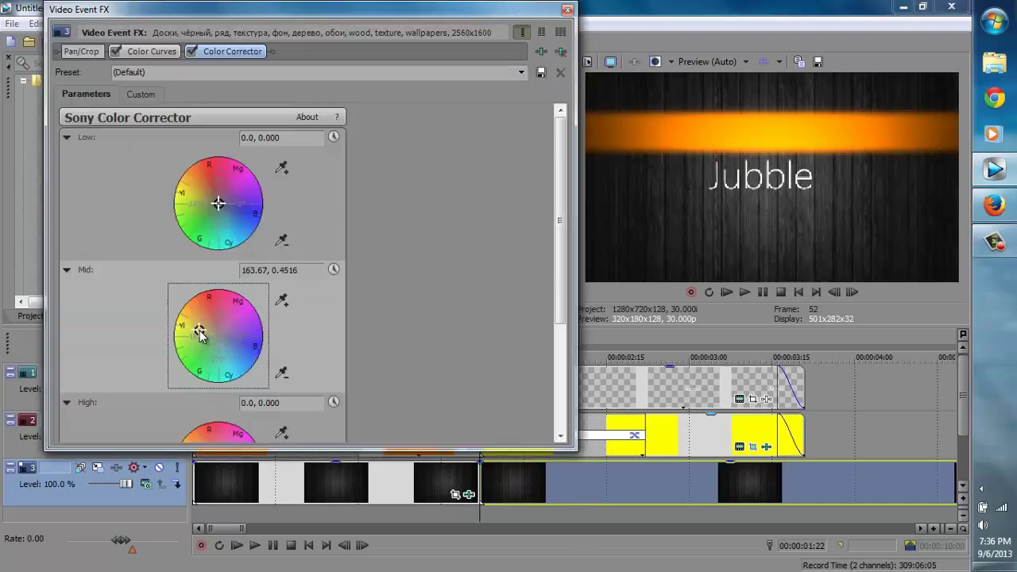
click(196, 200)
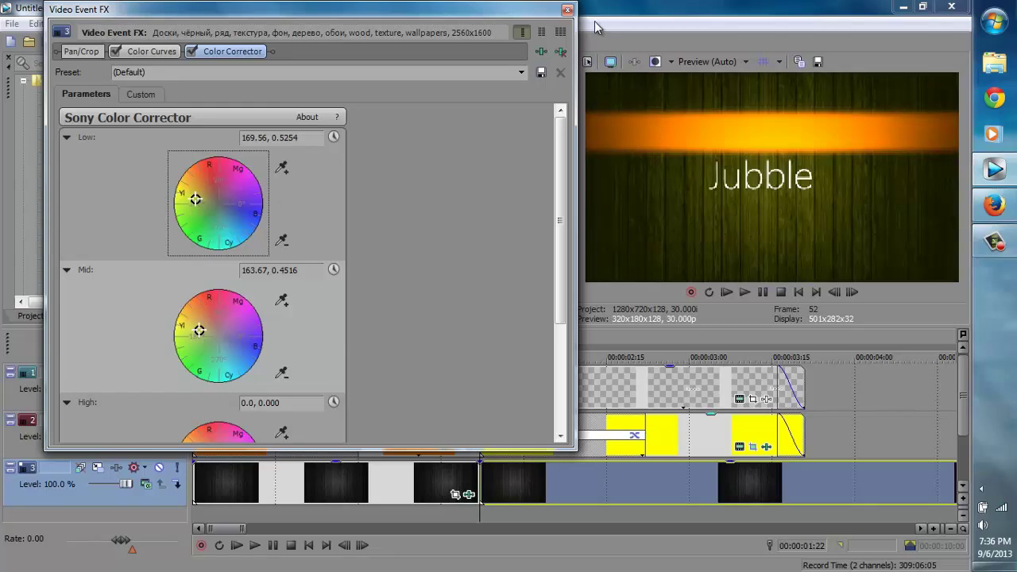
click(567, 10)
Step: Review the tinted background frame by frame from 00:00:01:04 to 00:00:03:20
click(382, 345)
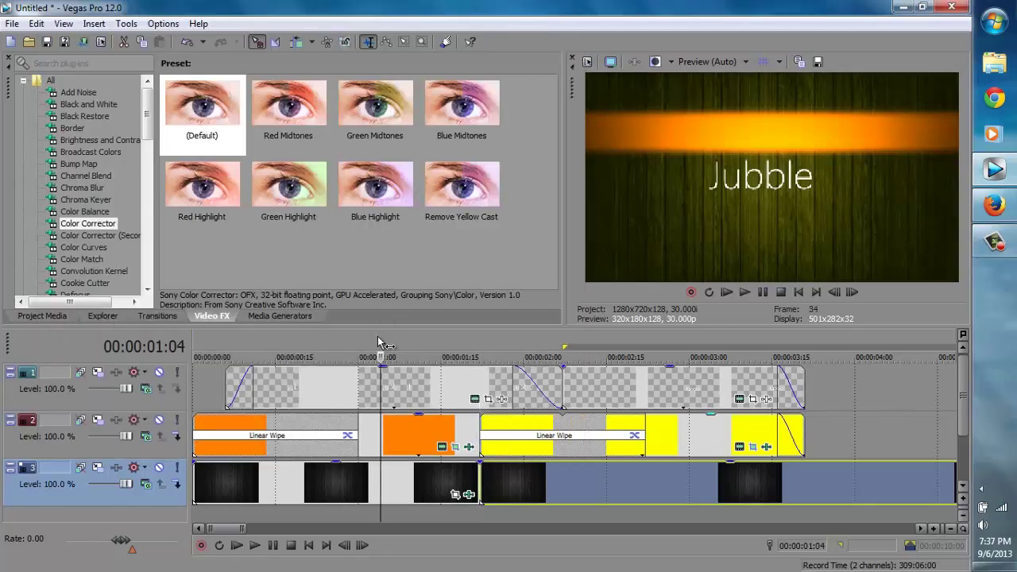
click(362, 545)
drag(362, 545, 360, 548)
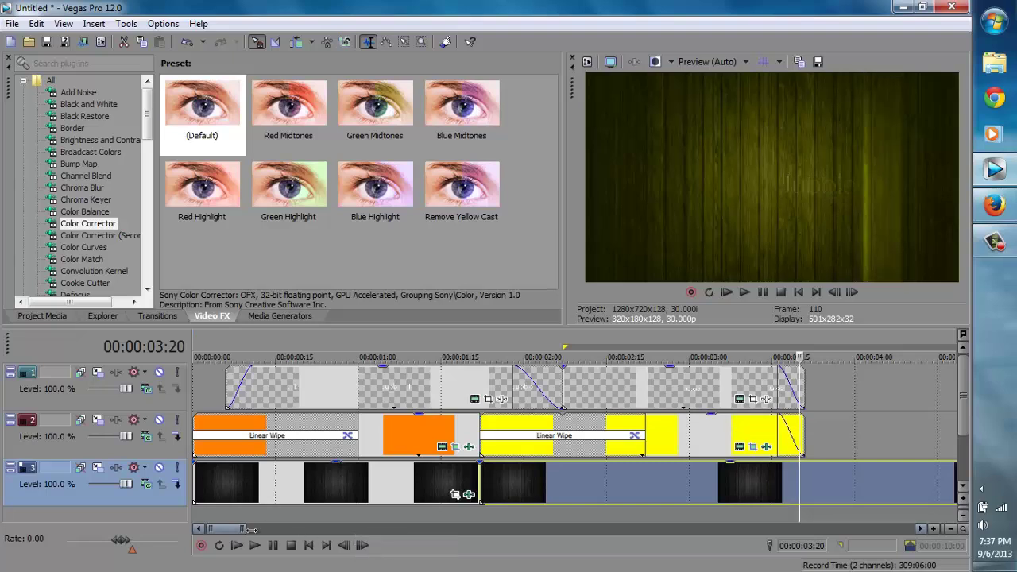
Step: Split the yellow-tinted background event on track 3 at 00:00:03:21, where the yellow strip ends
scroll(448, 512, down, 4)
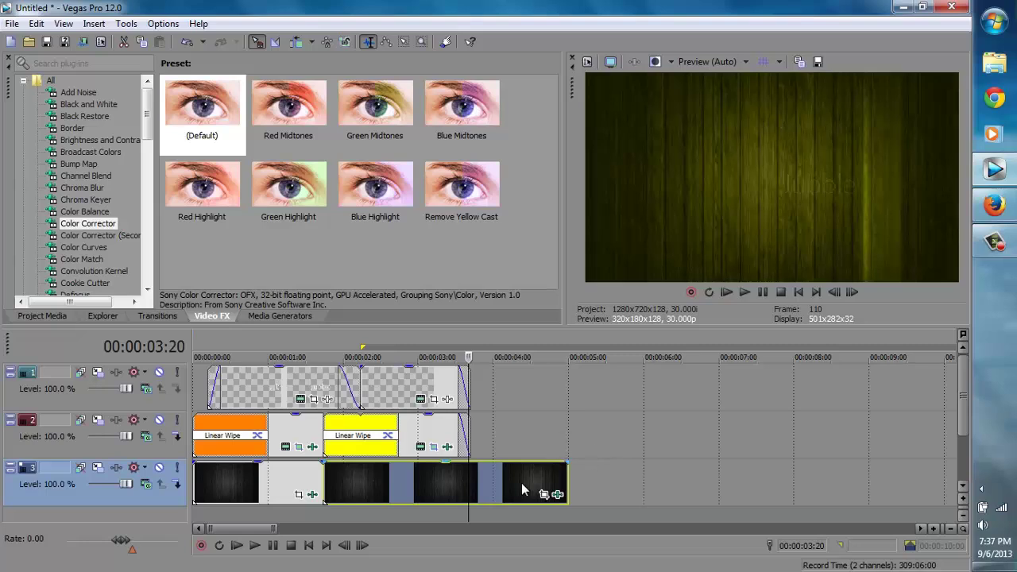
scroll(492, 475, up, 3)
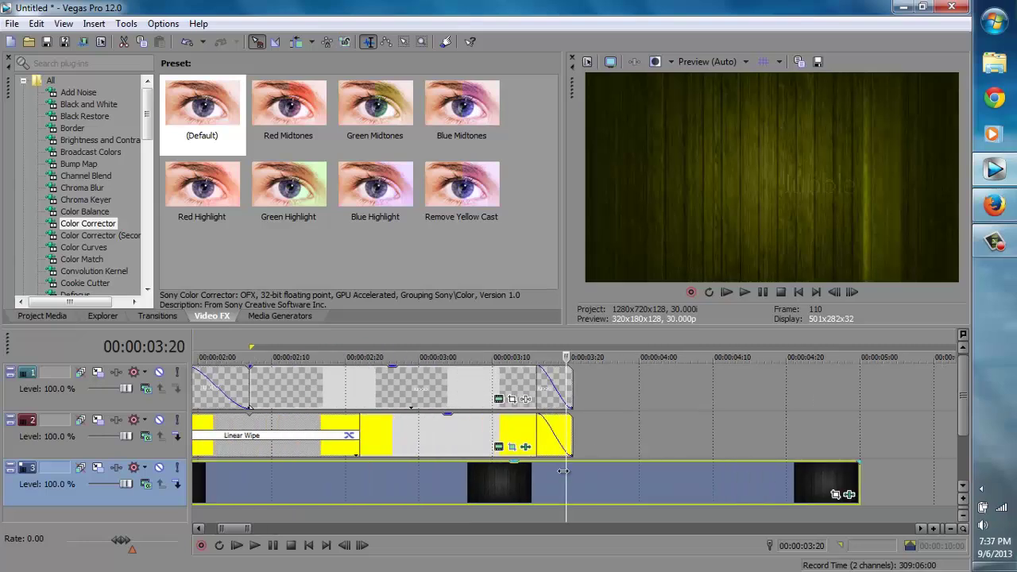
drag(563, 472, 572, 473)
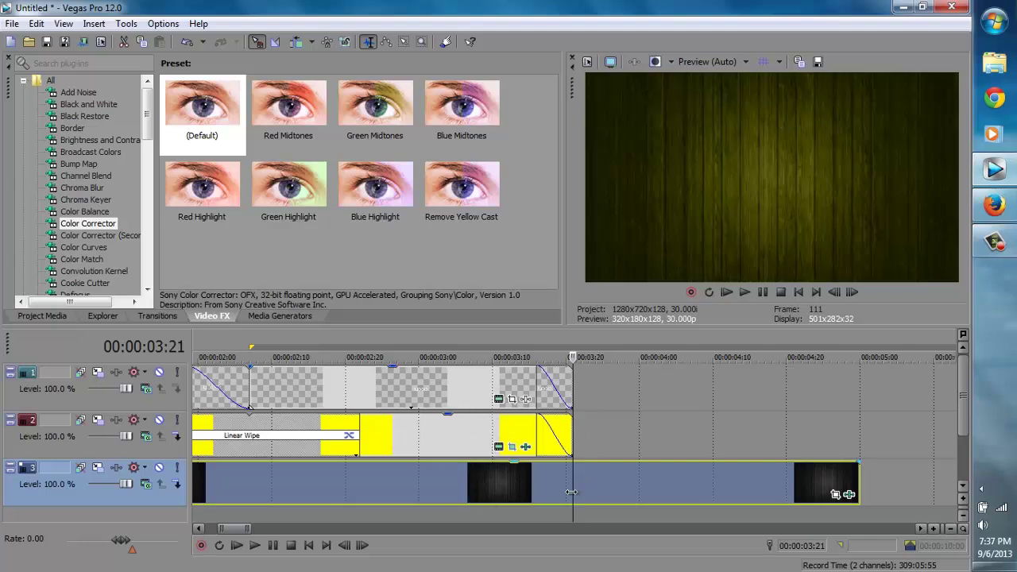
key(s)
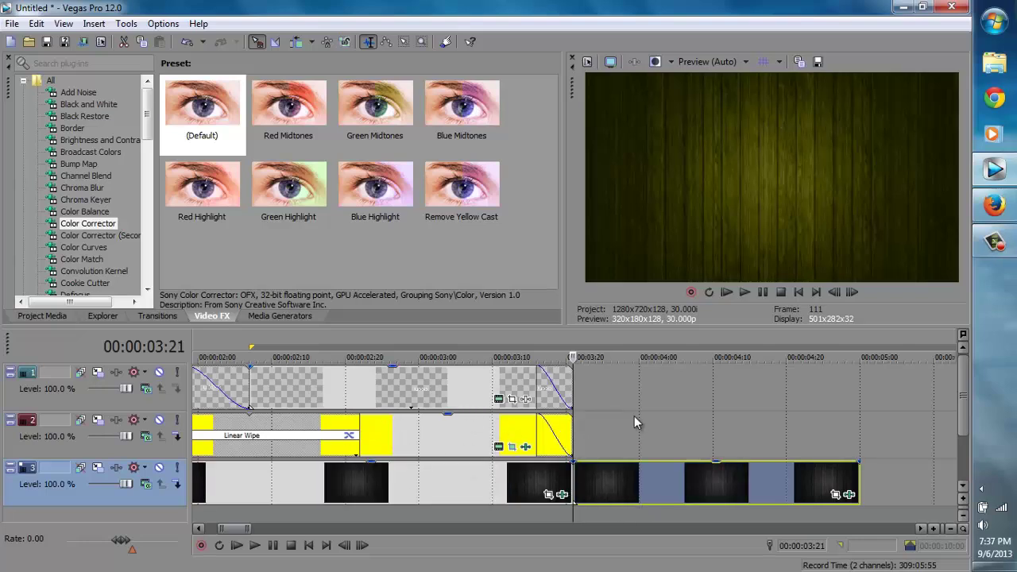
Step: Insert a text event reading "Mrjubble" on track 1 at 00:00:03:21
right_click(600, 389)
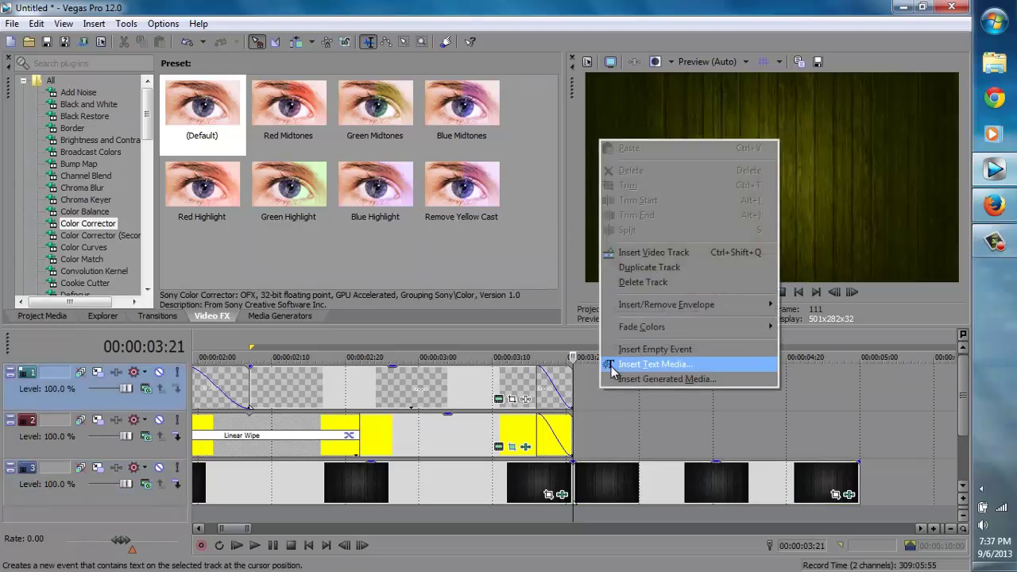
click(655, 364)
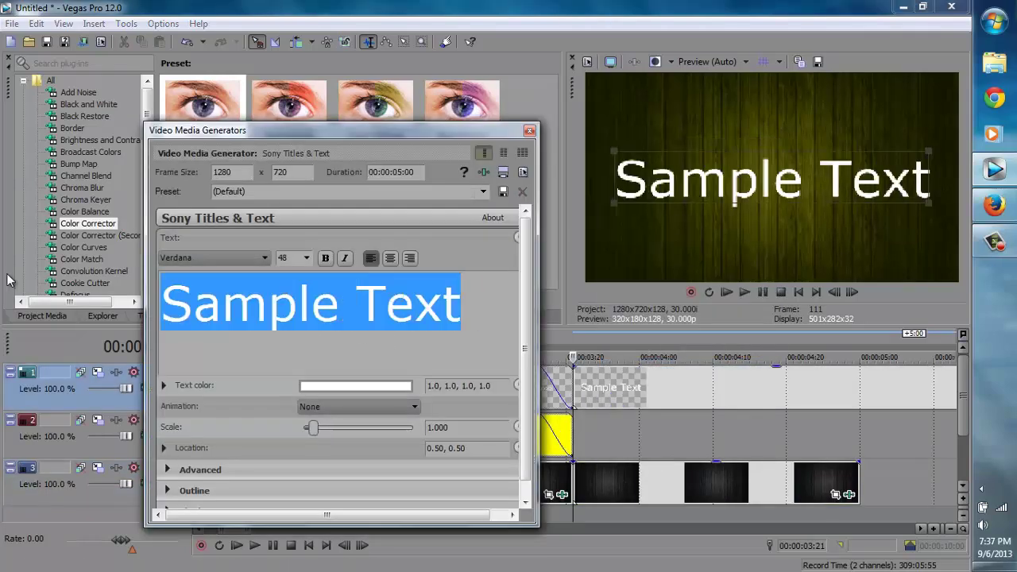
text(Mrjubk)
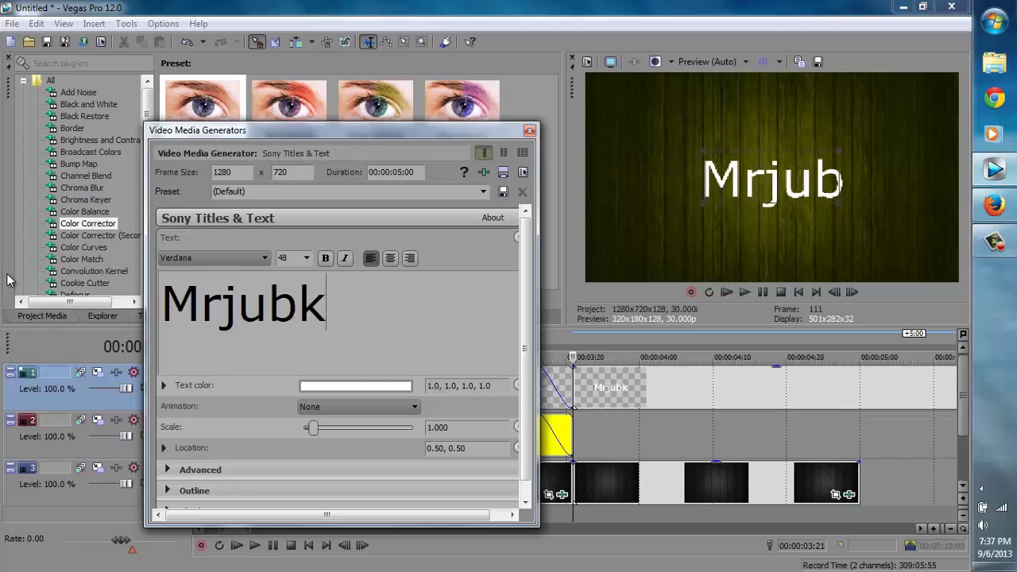
key(BackSpace)
text(n)
key(BackSpace)
text(ble)
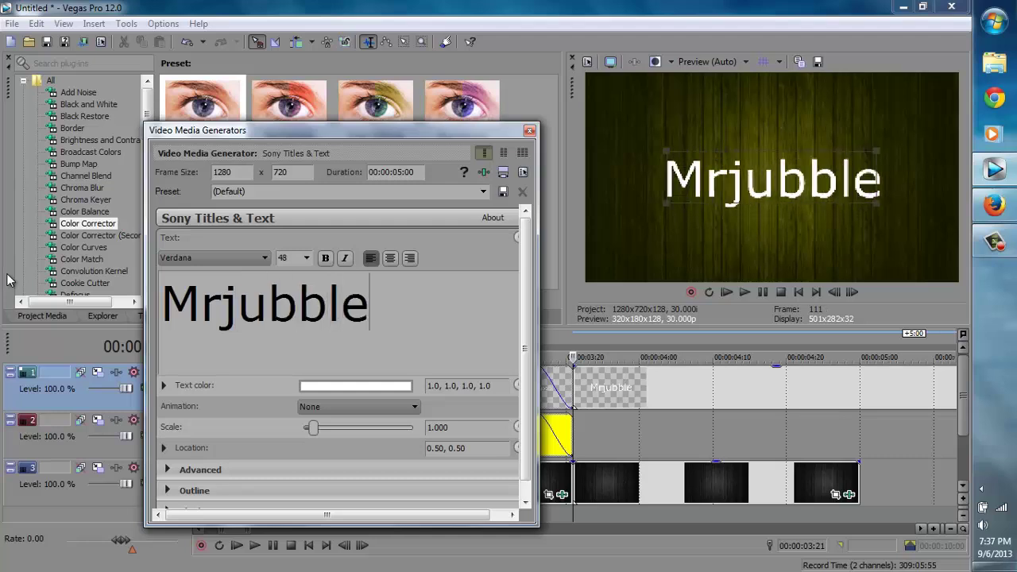
Step: Set the font of the whole "Mrjubble" title to Segoe UI Light
double_click(303, 320)
click(267, 259)
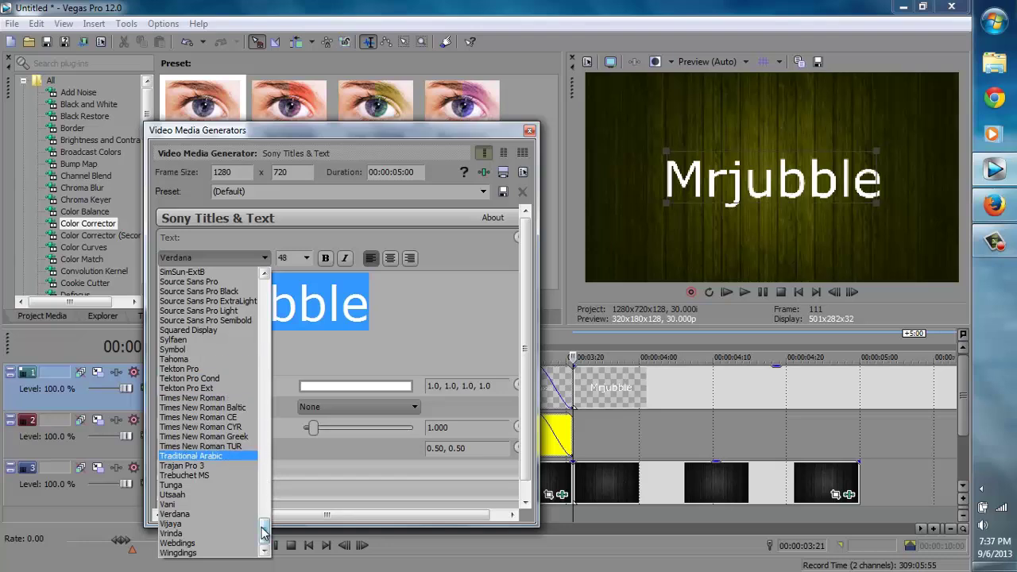
drag(265, 534, 264, 517)
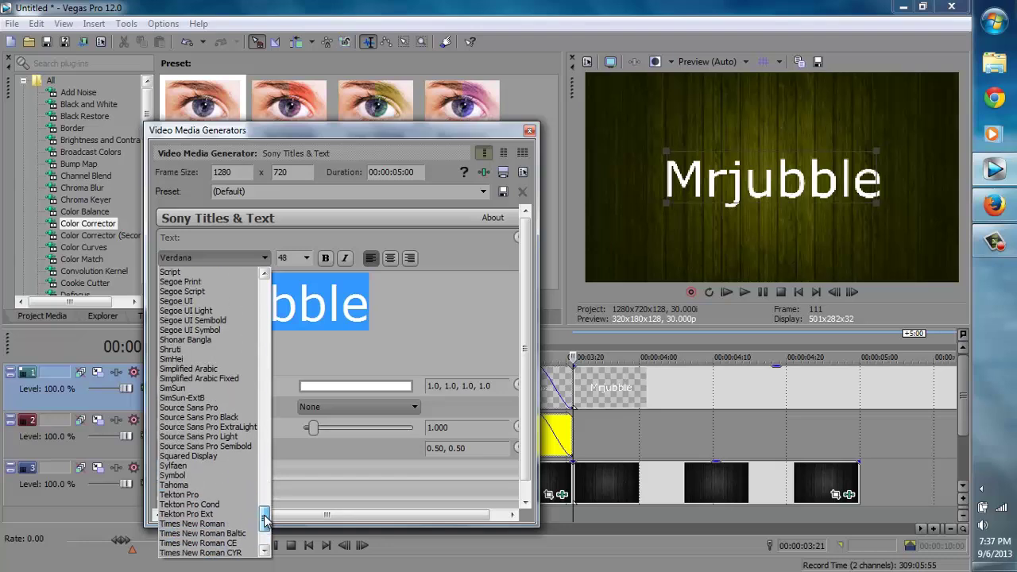
click(213, 311)
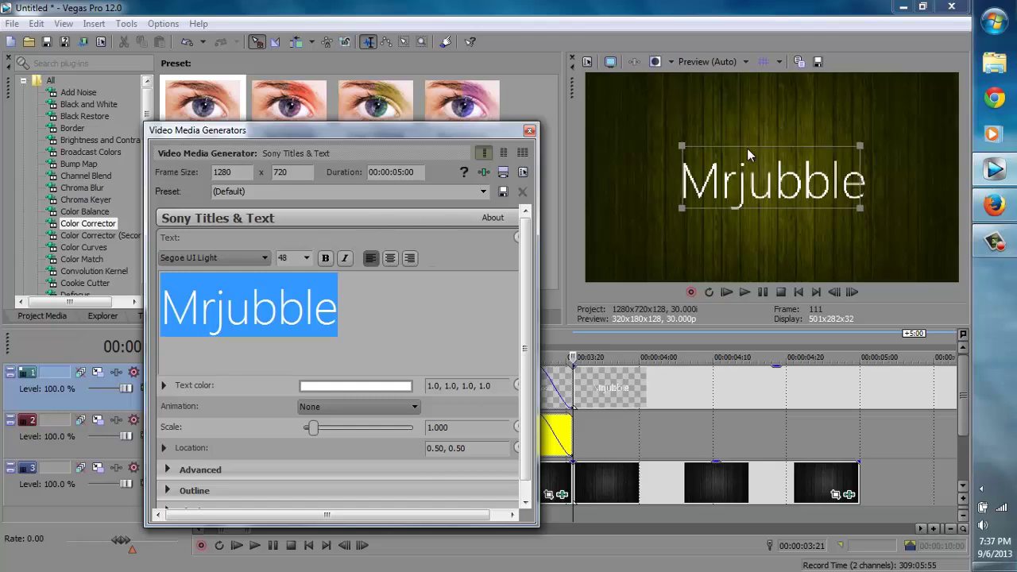
Step: Shrink the "Mrjubble" title to a scale of 0.554 and give its event a fade-in ending at about 00:00:03:27
drag(685, 144, 726, 175)
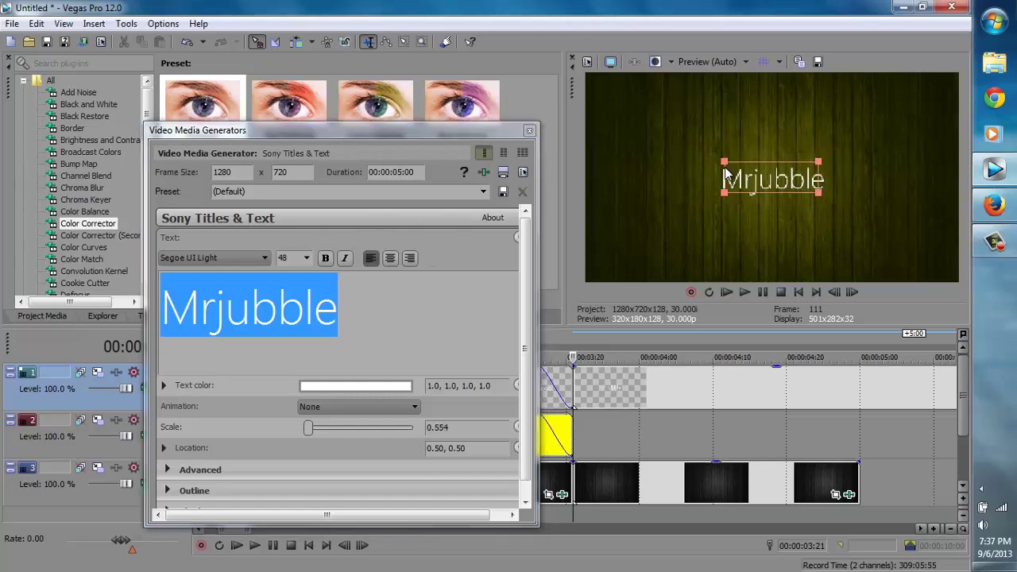
click(529, 130)
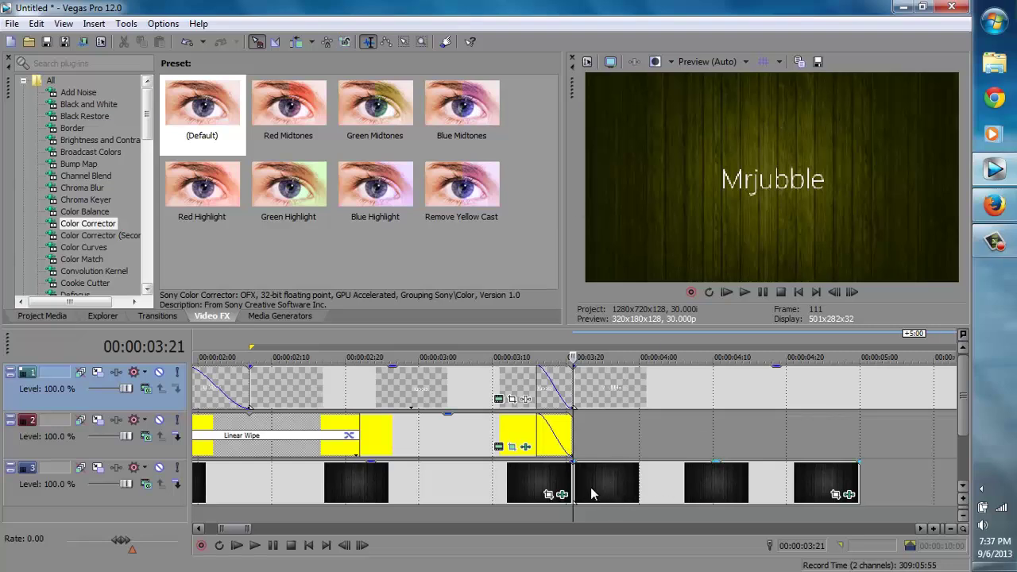
drag(574, 368, 617, 369)
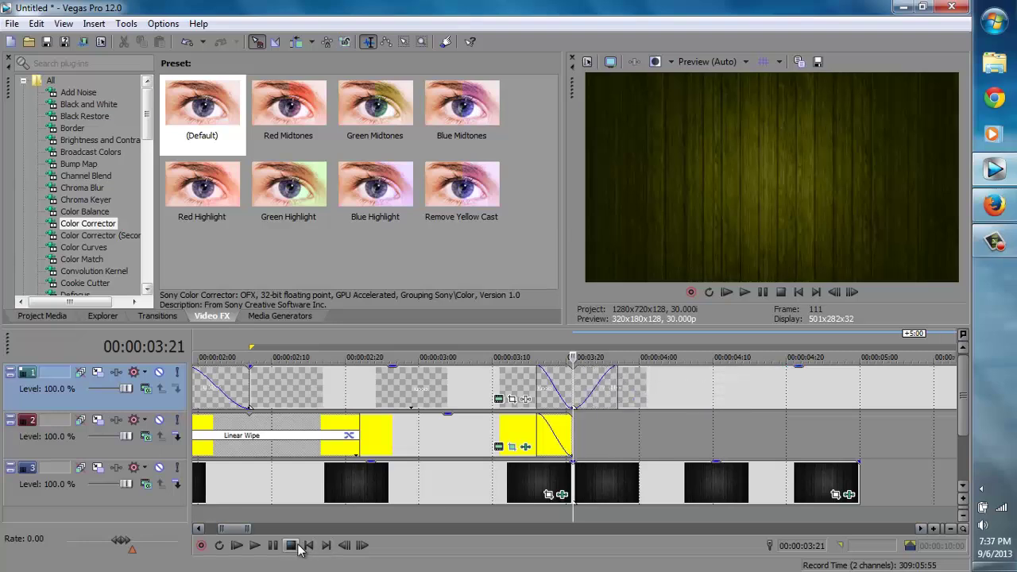
click(274, 547)
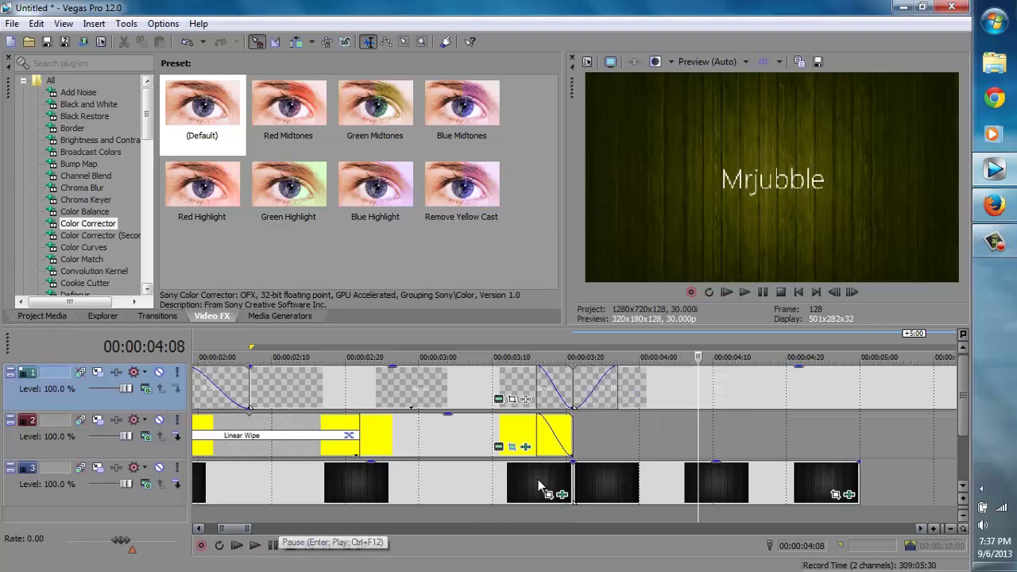
Step: Trim the start of the second yellow-tinted background event on track 3 to 00:00:03:27, where the title's fade-in ends
click(617, 435)
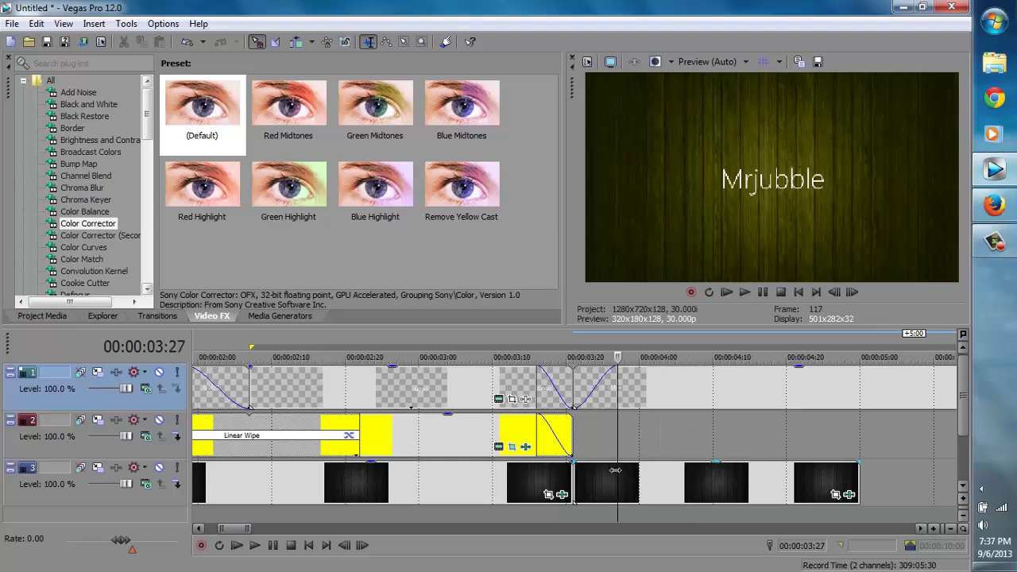
scroll(611, 454, up, 4)
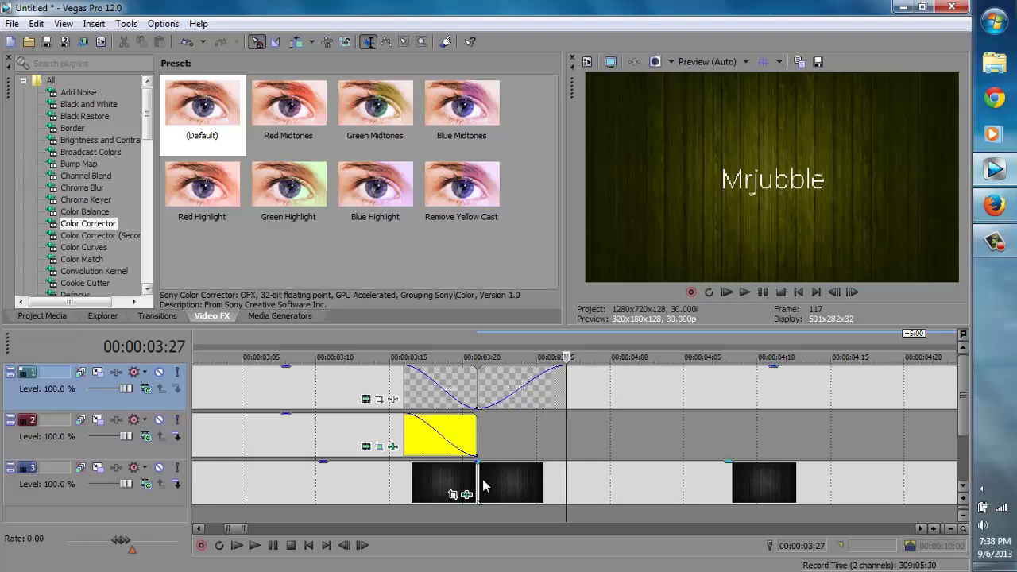
drag(479, 477, 571, 477)
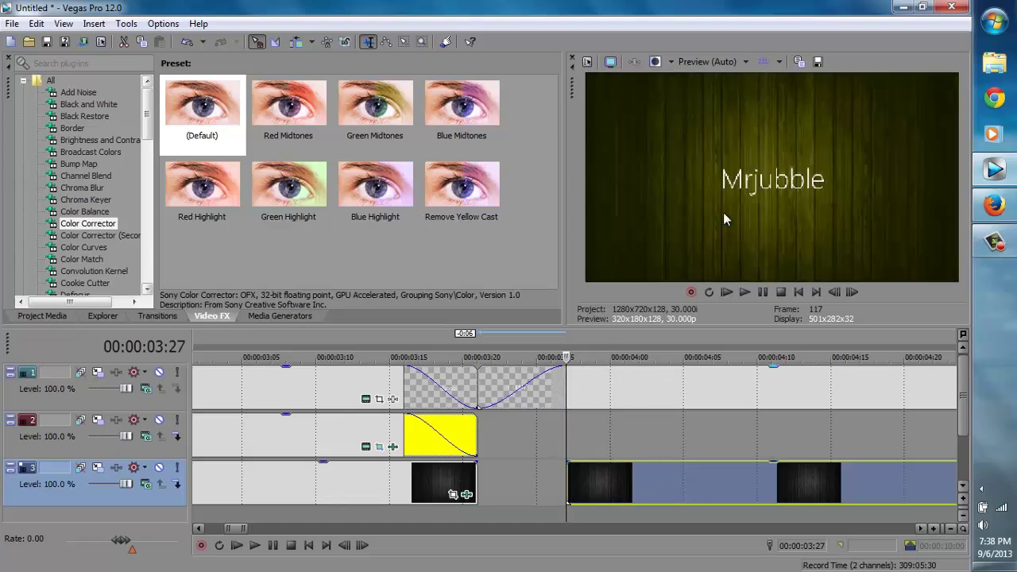
Step: Browse the Dissolve, Clock Wipe, Cross Effect, Flash and Gradient Wipe transitions for one that suits the closing background
click(169, 317)
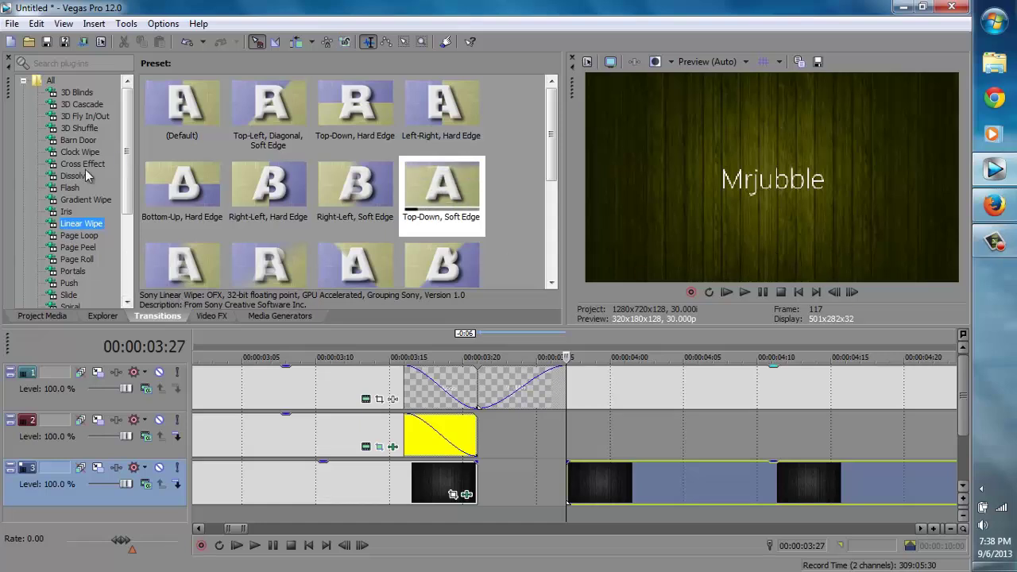
click(72, 176)
scroll(217, 226, down, 1)
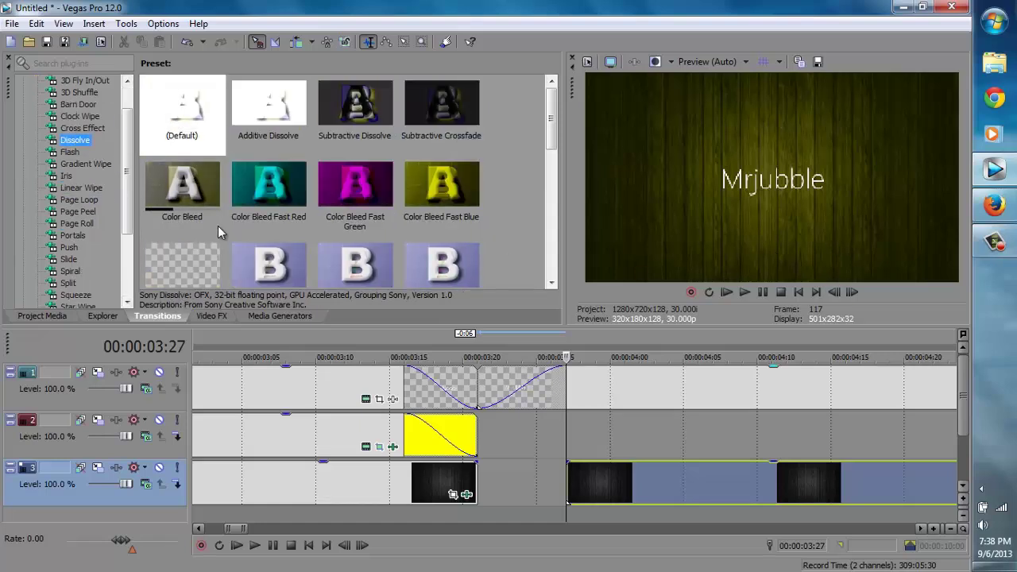
drag(552, 139, 532, 123)
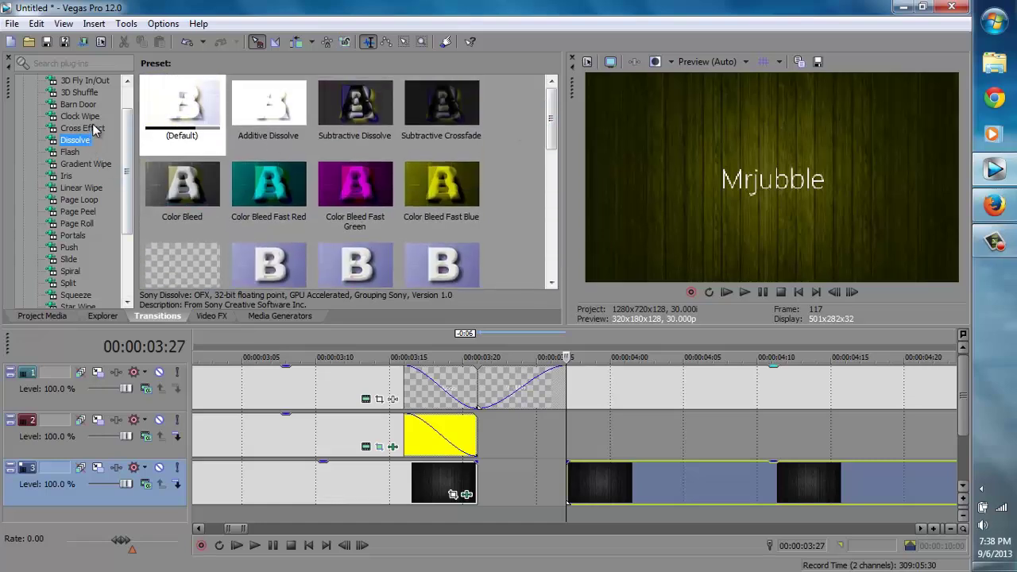
click(79, 116)
click(83, 128)
click(76, 141)
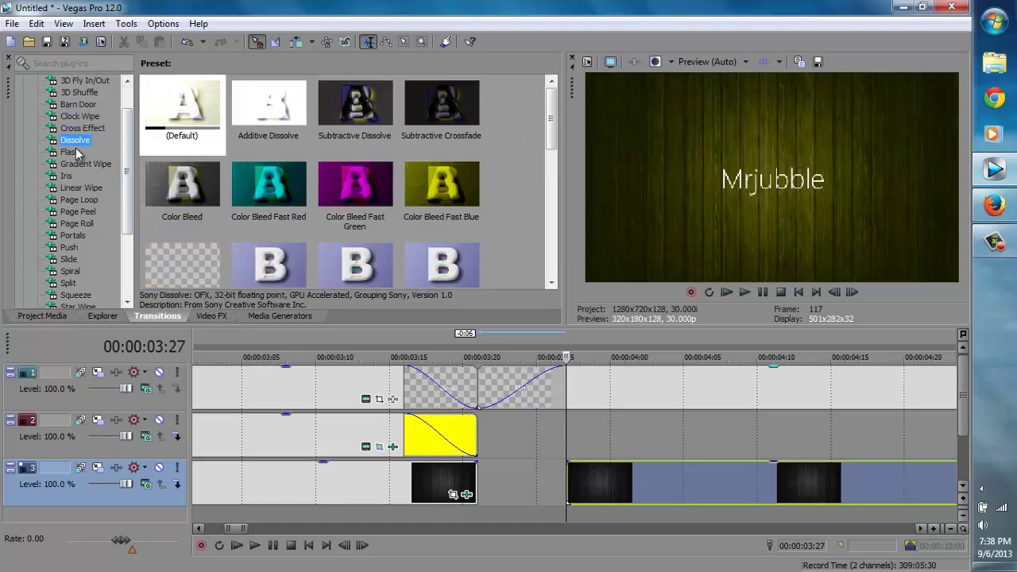
click(75, 152)
click(79, 164)
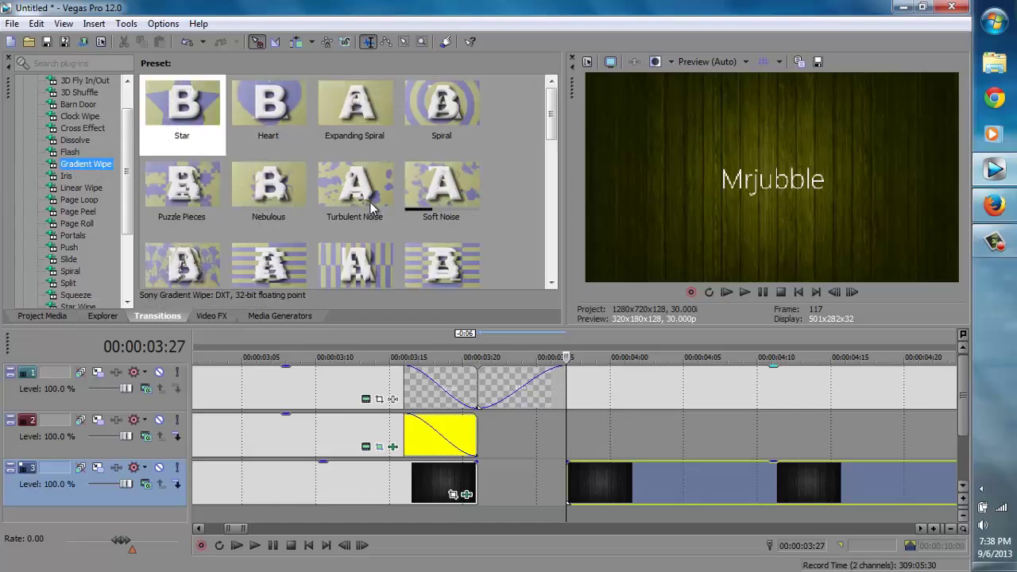
Step: Apply the Nebulous Gradient Wipe transition to the start of the trimmed background event on track 3
click(270, 193)
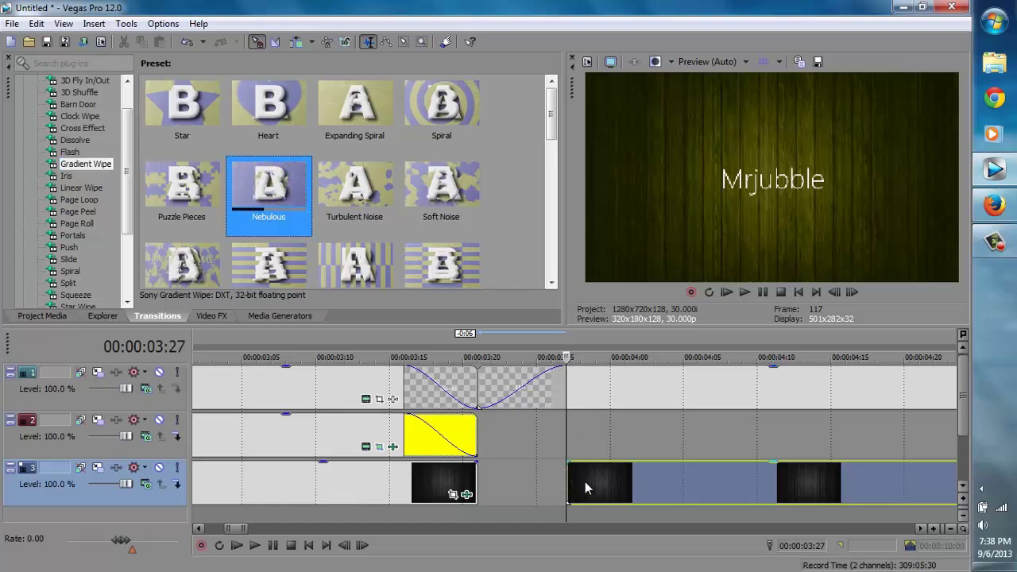
drag(290, 240, 571, 482)
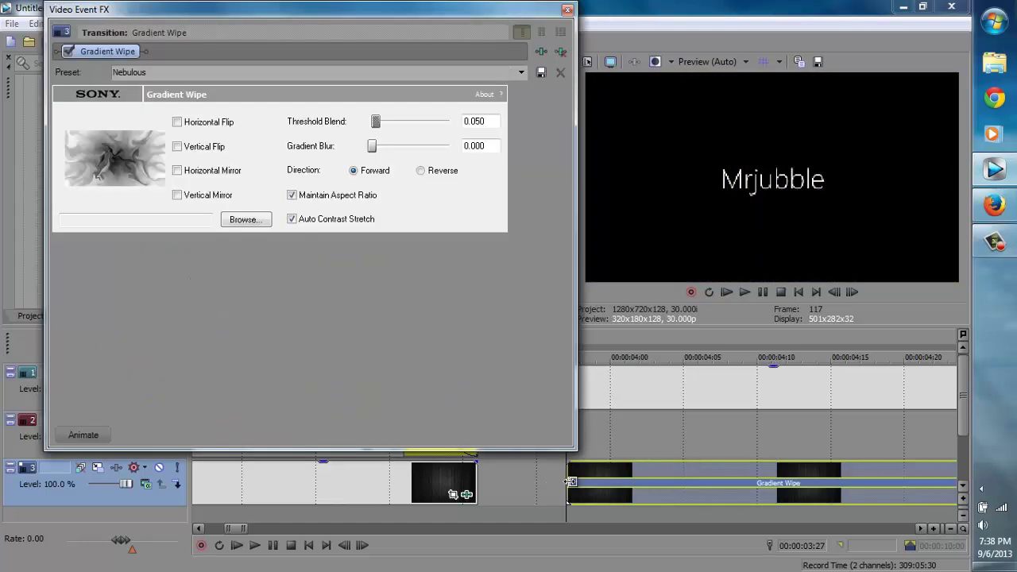
click(567, 10)
Step: Shorten the opening Gradient Wipe on the background event to about 9 frames and play the result
scroll(666, 486, down, 6)
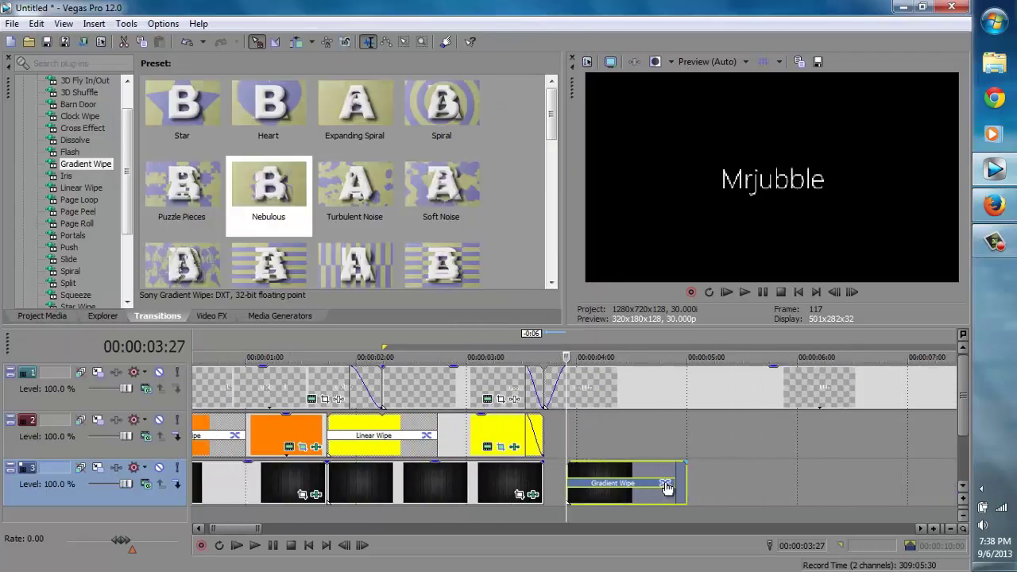
drag(666, 486, 596, 482)
click(255, 546)
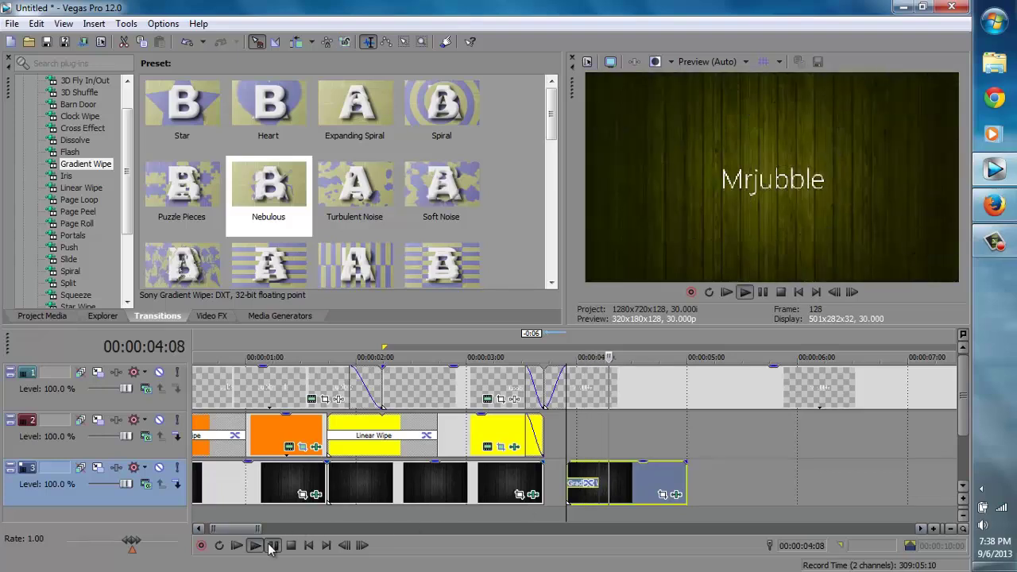
click(271, 546)
Step: Remove the opening Gradient Wipe from the background event and trim the event's end to 00:00:04:02
scroll(708, 493, up, 4)
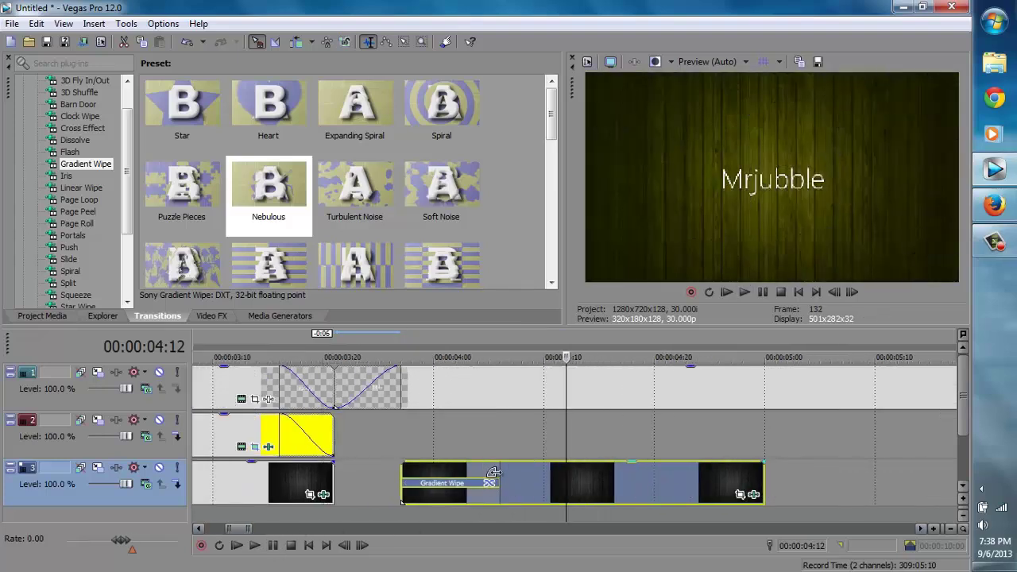
drag(496, 472, 403, 473)
drag(761, 495, 450, 471)
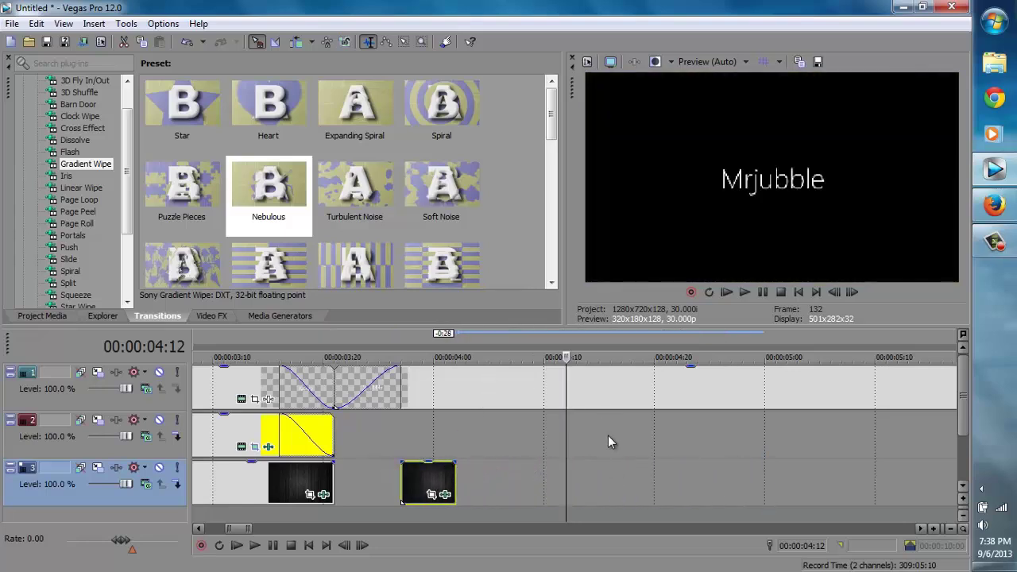
Step: Split the "Mrjubble" title event at 00:00:04:02, where the background ends, and move the remaining part 6 frames later
click(435, 344)
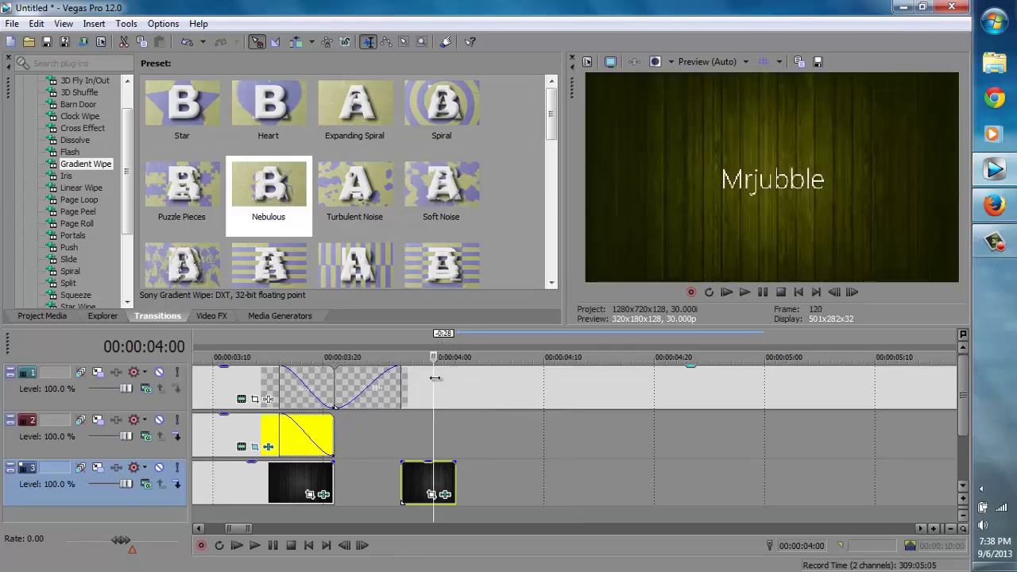
click(436, 378)
click(466, 386)
click(457, 383)
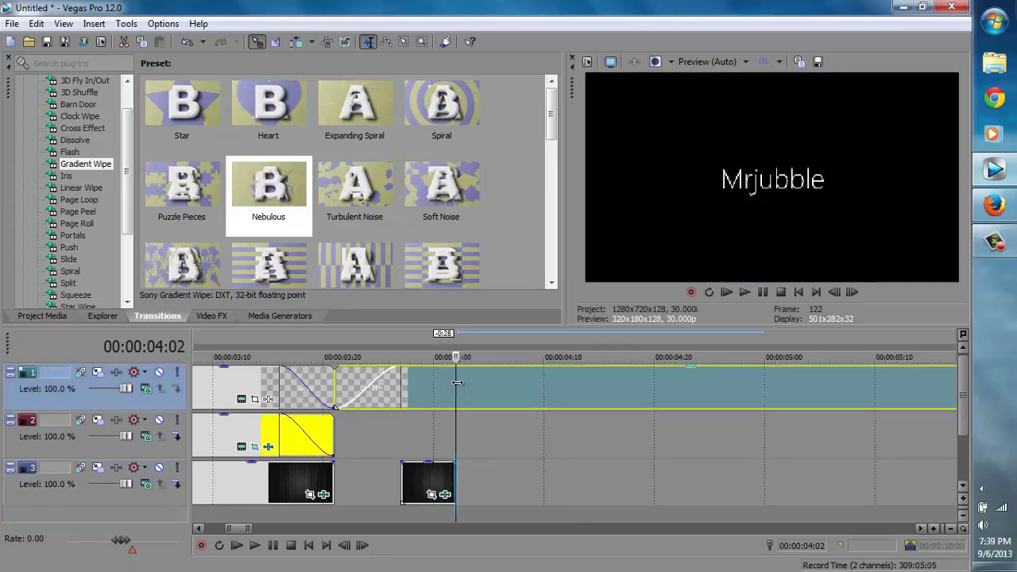
drag(456, 382, 523, 403)
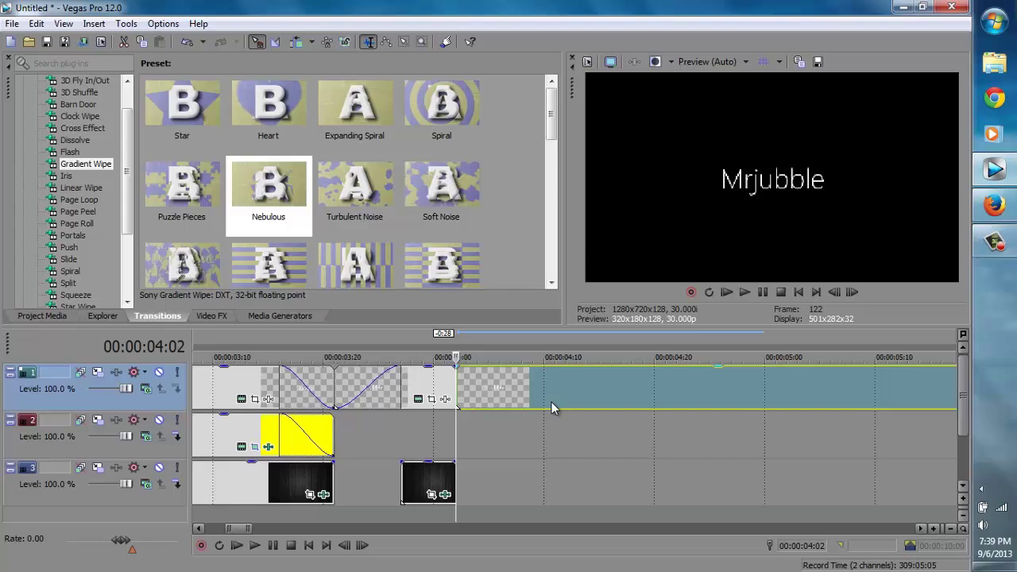
scroll(395, 407, up, 3)
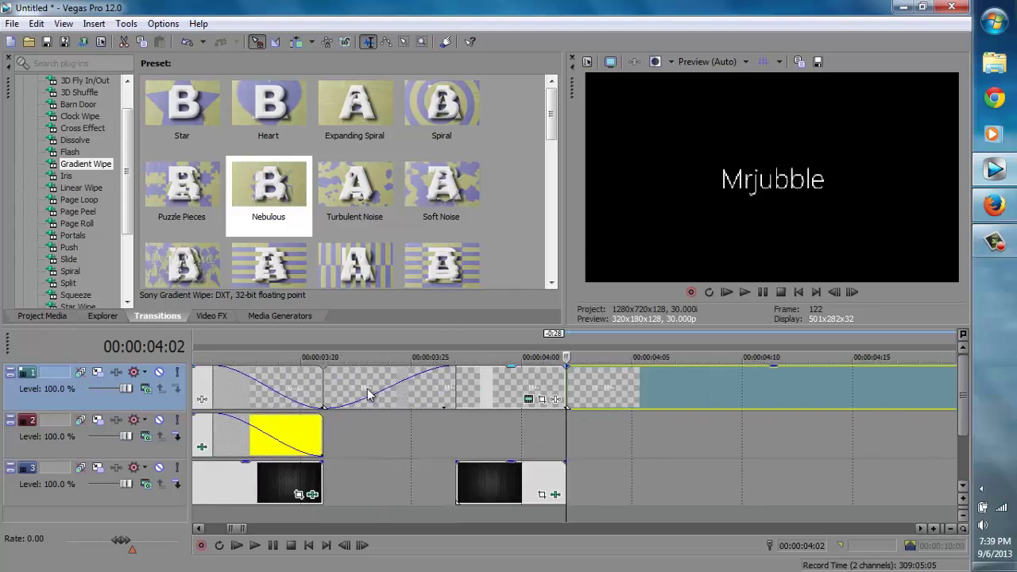
drag(606, 397, 740, 398)
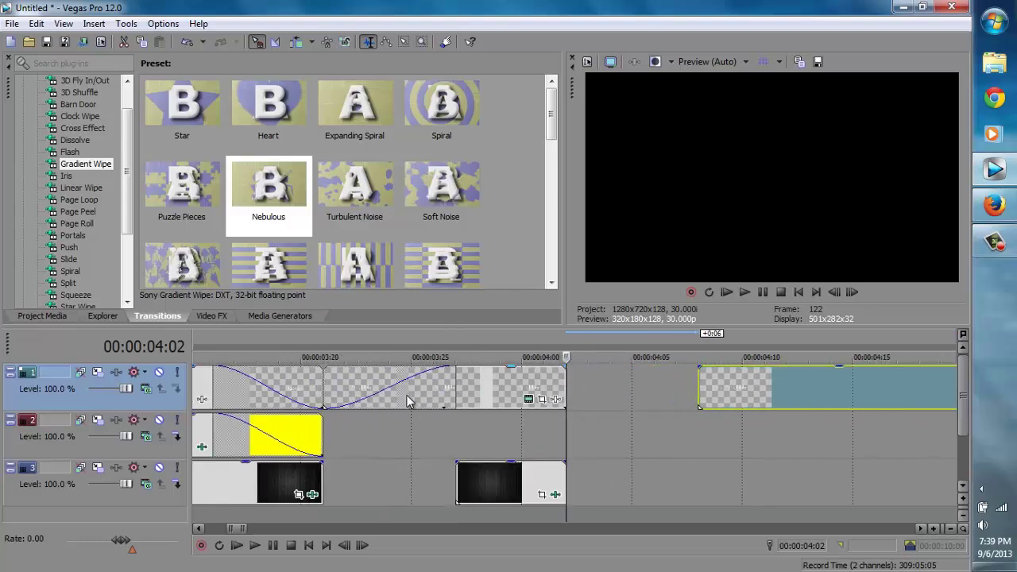
Step: Apply the Nebulous Gradient Wipe transition to the end of the short background event on track 3 and preview it
click(323, 340)
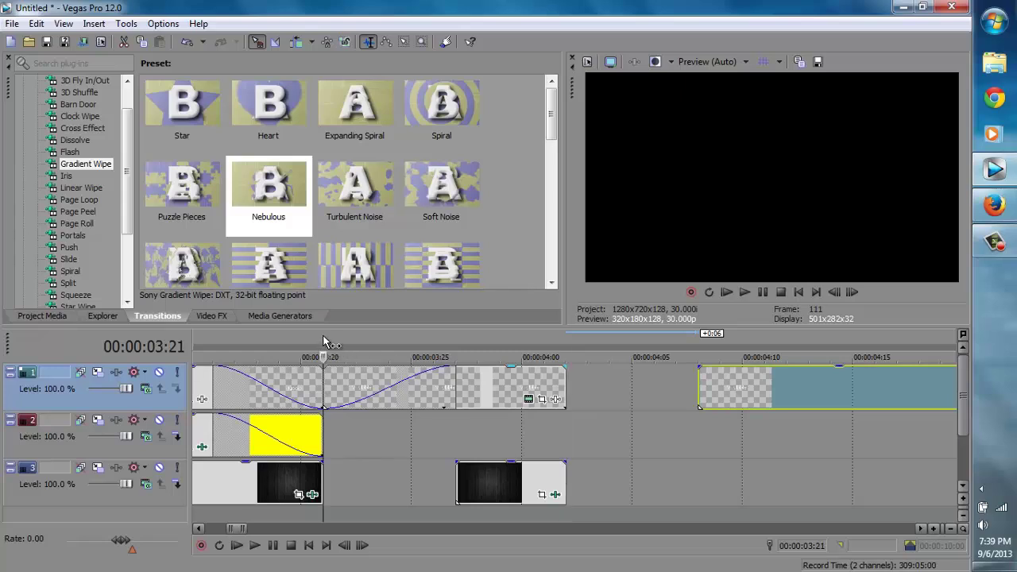
drag(361, 341, 476, 338)
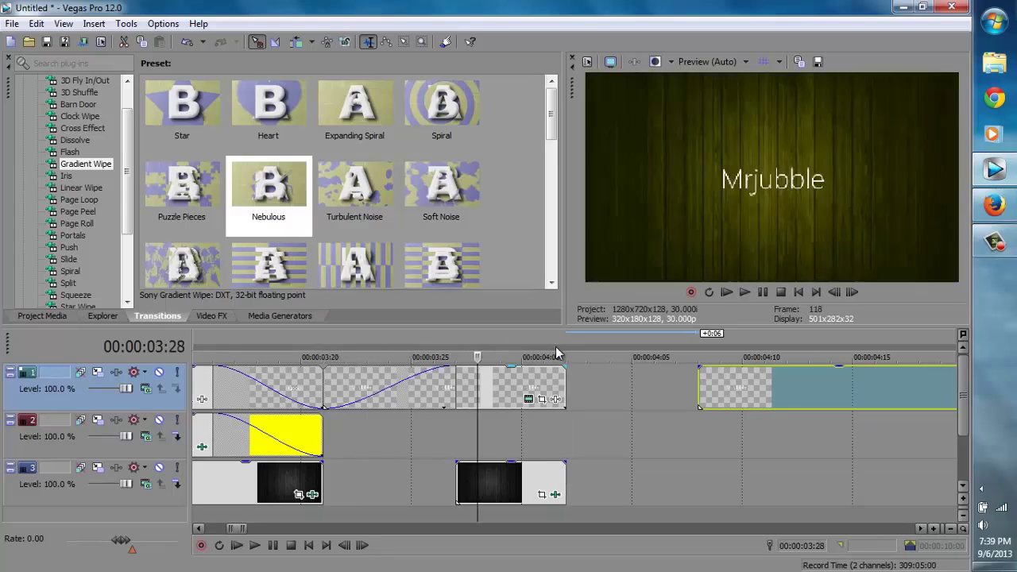
click(563, 342)
click(500, 341)
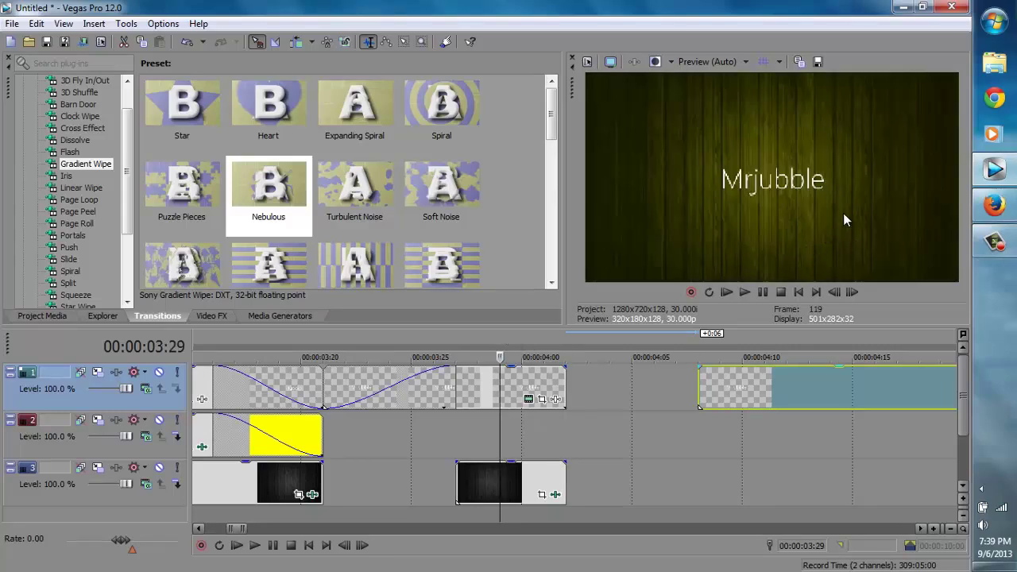
click(522, 488)
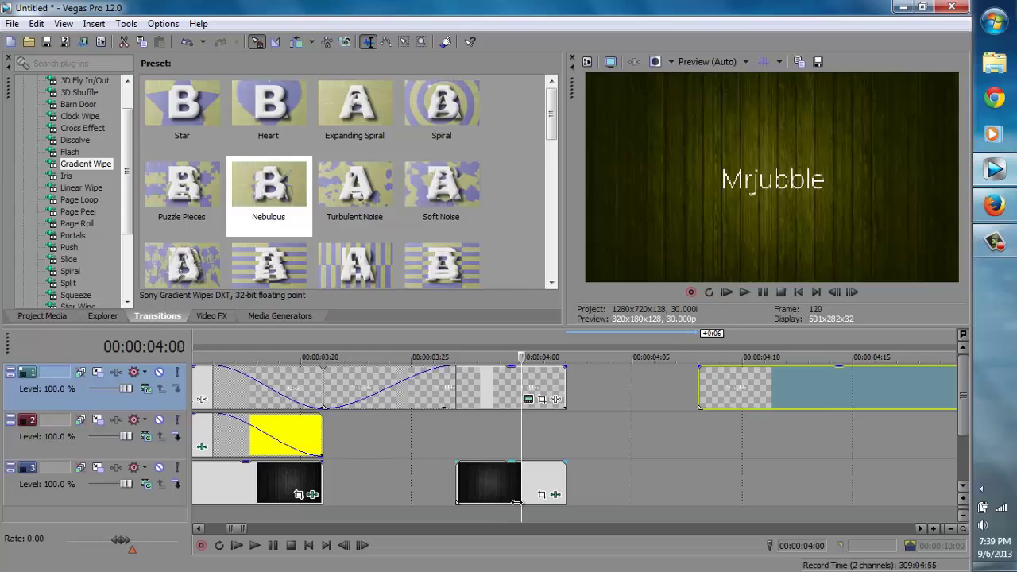
drag(268, 191, 566, 483)
click(563, 11)
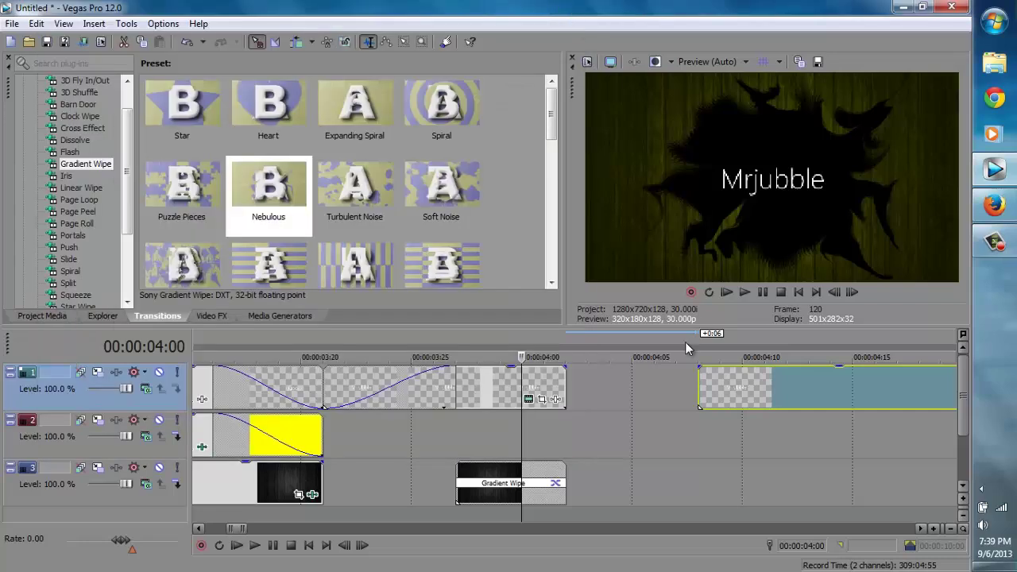
click(455, 351)
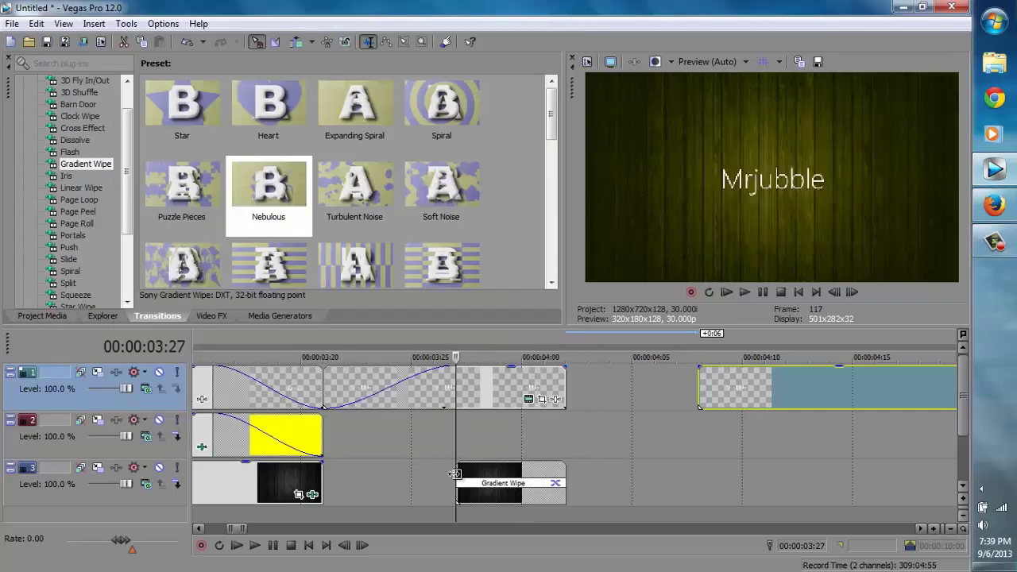
click(273, 547)
click(273, 547)
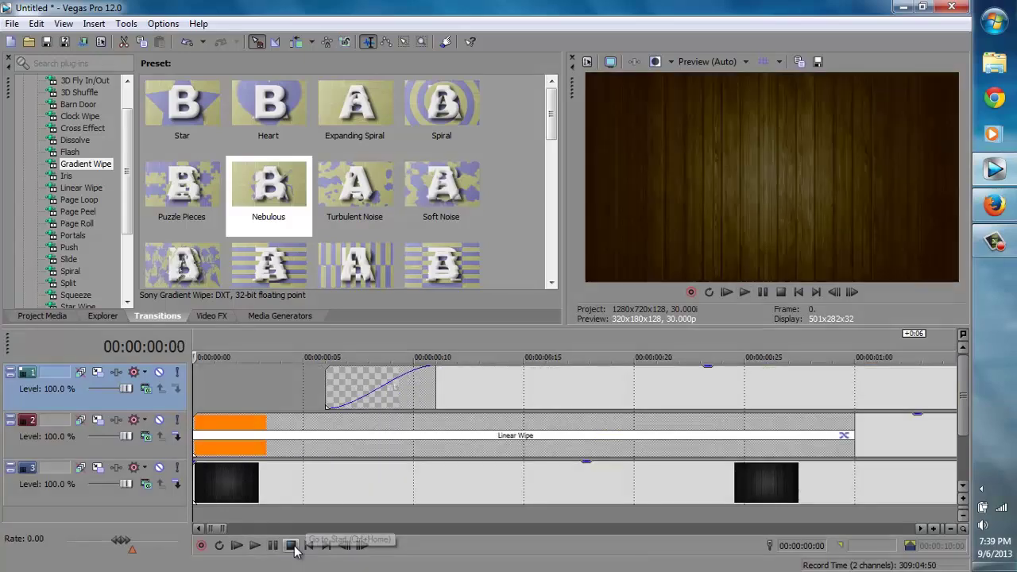
Step: Delete the leftover part of the split "Mrjubble" title from track 1 and play the intro from the start
drag(227, 529, 326, 526)
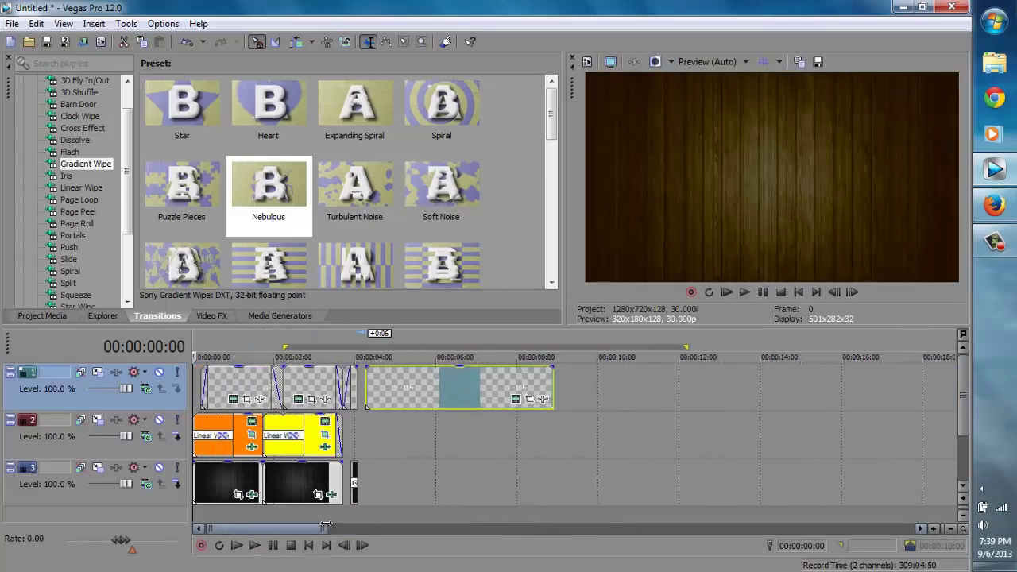
drag(433, 394, 772, 402)
right_click(772, 402)
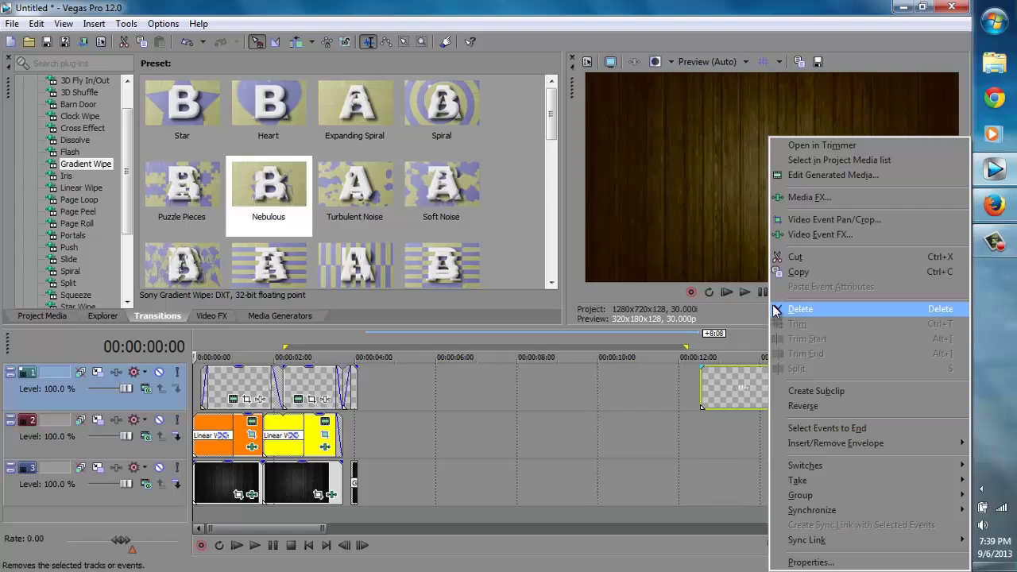
click(799, 311)
click(254, 545)
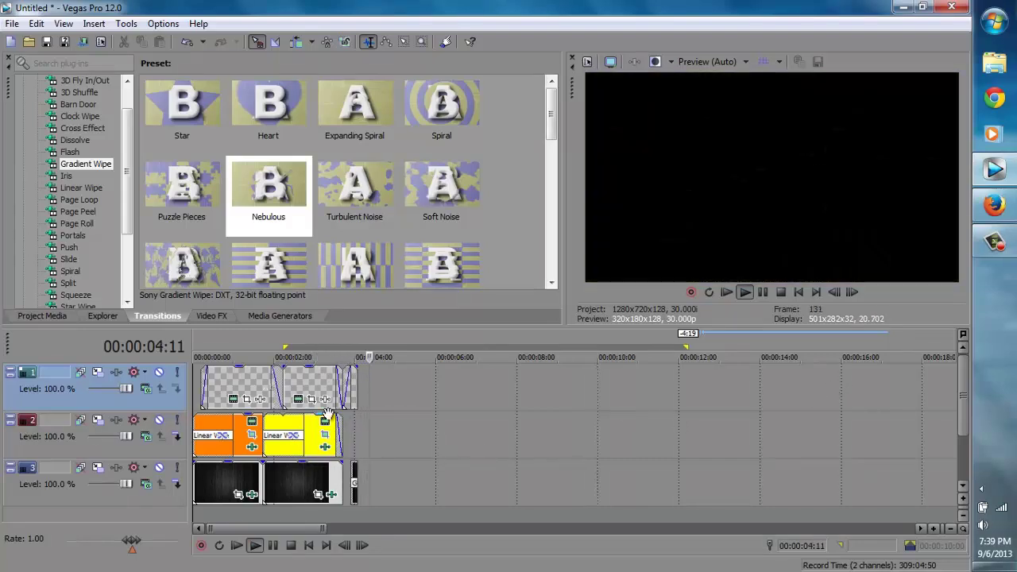
click(273, 545)
Step: Extend the "Mrjubble" title to about 00:00:04:21 and move the Gradient Wipe background event 19 frames later to end with it
scroll(382, 457, up, 4)
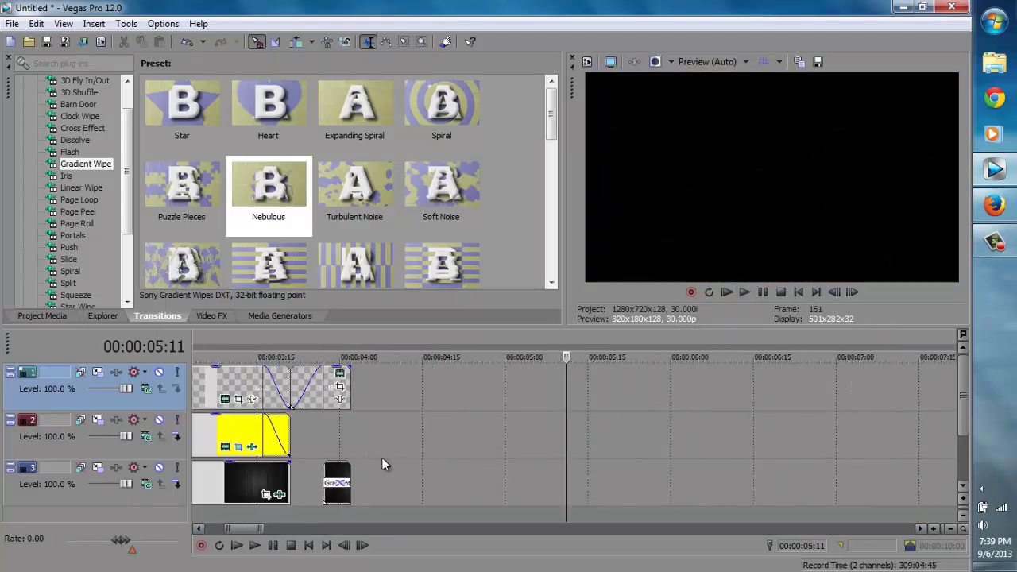
drag(419, 386, 492, 386)
drag(414, 482, 474, 487)
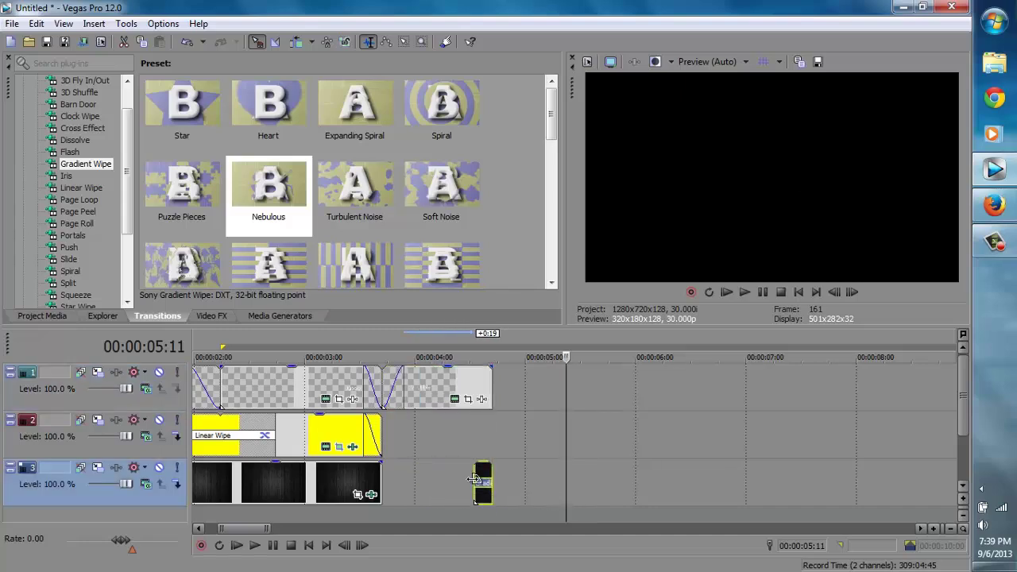
Step: Extend the start of the Gradient Wipe background event back to 00:00:03:21, where the previous background ends, and preview the ending
click(475, 479)
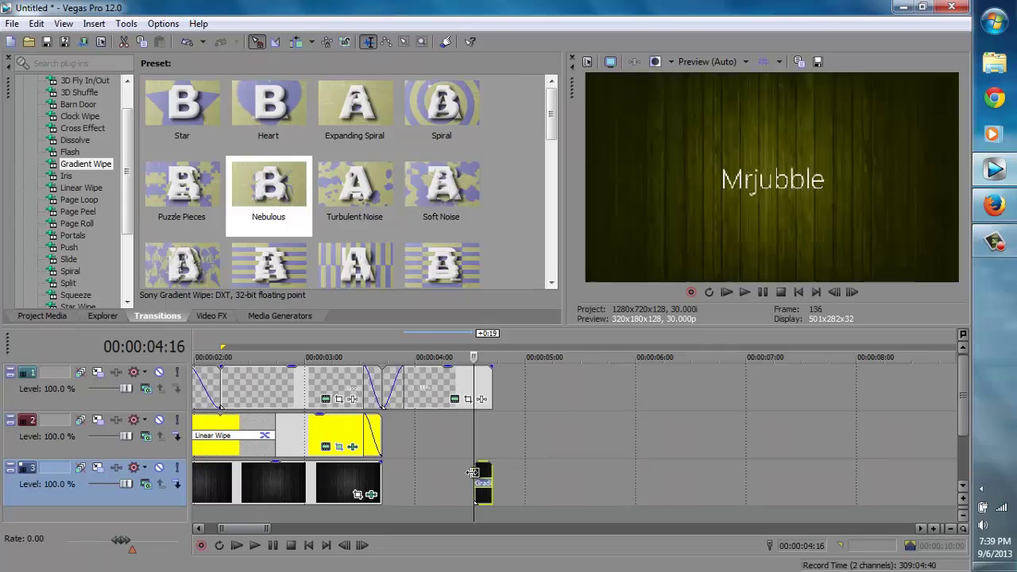
drag(473, 473, 409, 477)
click(423, 338)
click(401, 340)
click(389, 340)
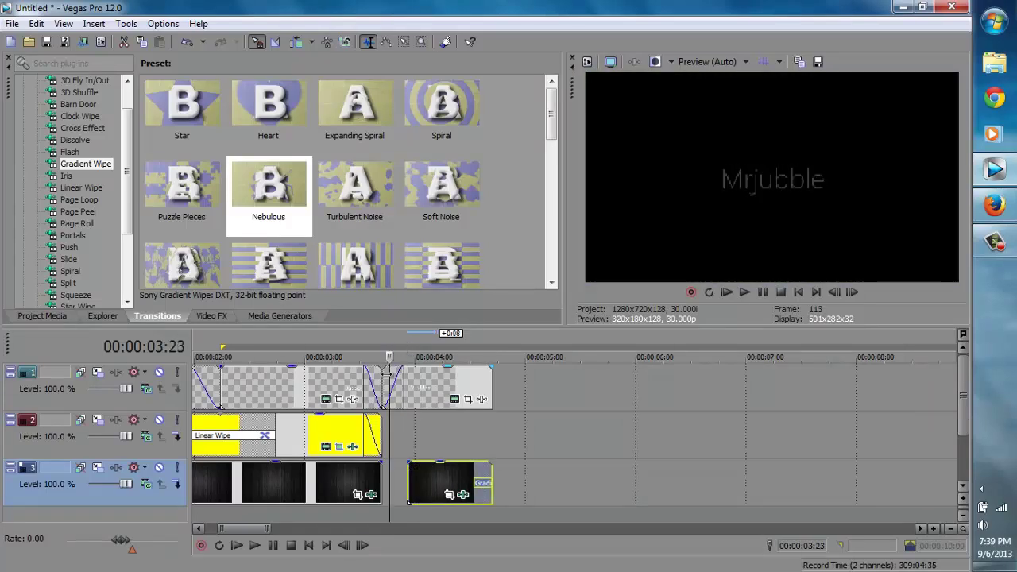
click(255, 546)
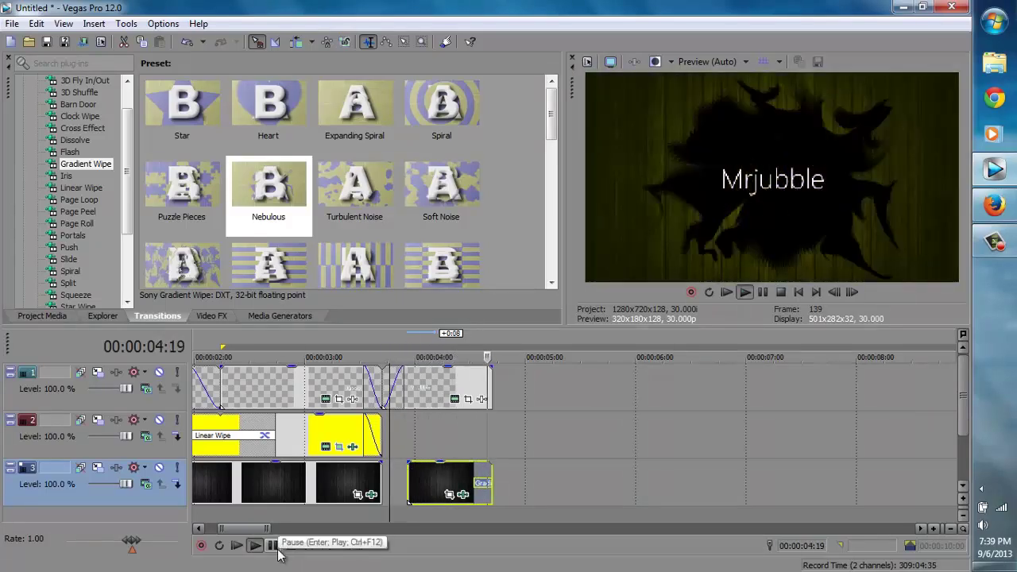
click(274, 549)
drag(410, 489, 382, 490)
click(385, 340)
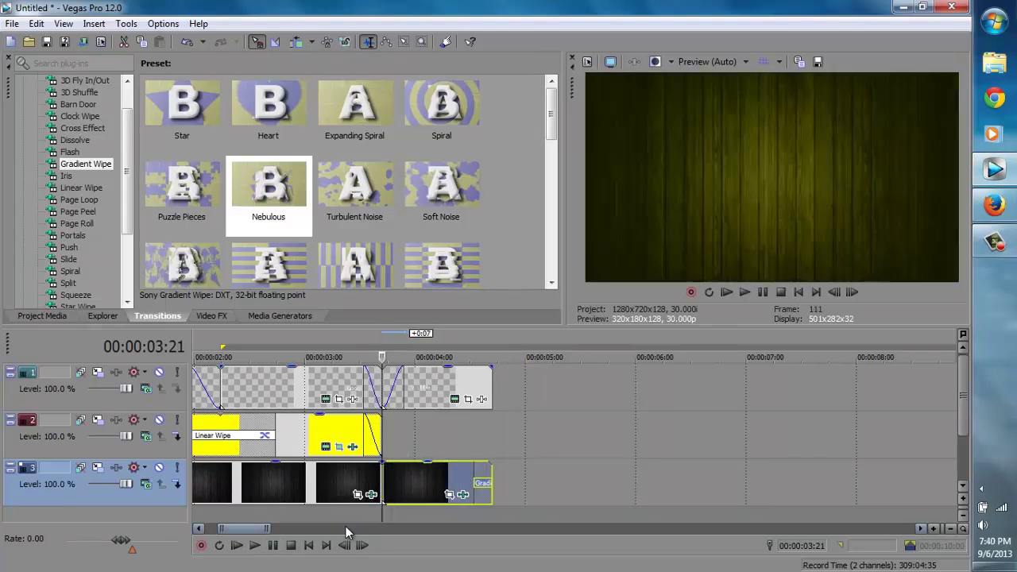
click(255, 546)
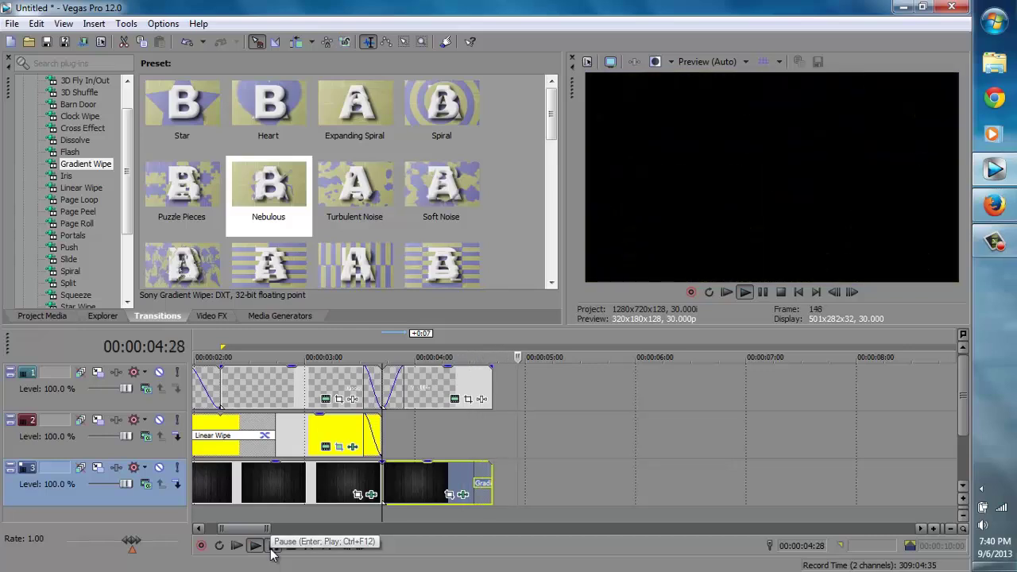
click(271, 546)
Step: Lengthen the Gradient Wipe transition on the last background event so it starts at about 00:00:04:03, and preview it
drag(476, 480, 476, 481)
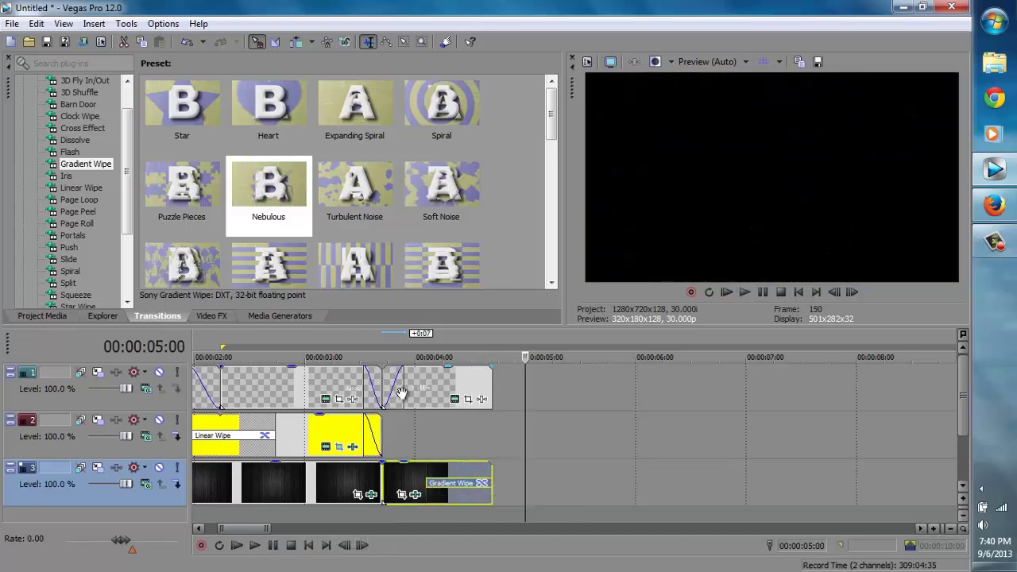
click(407, 340)
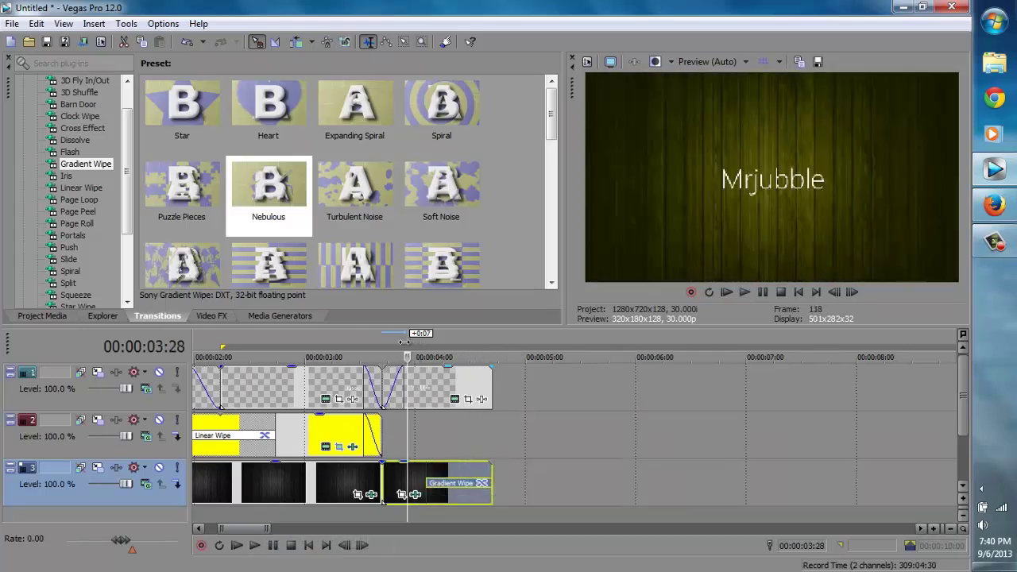
click(272, 545)
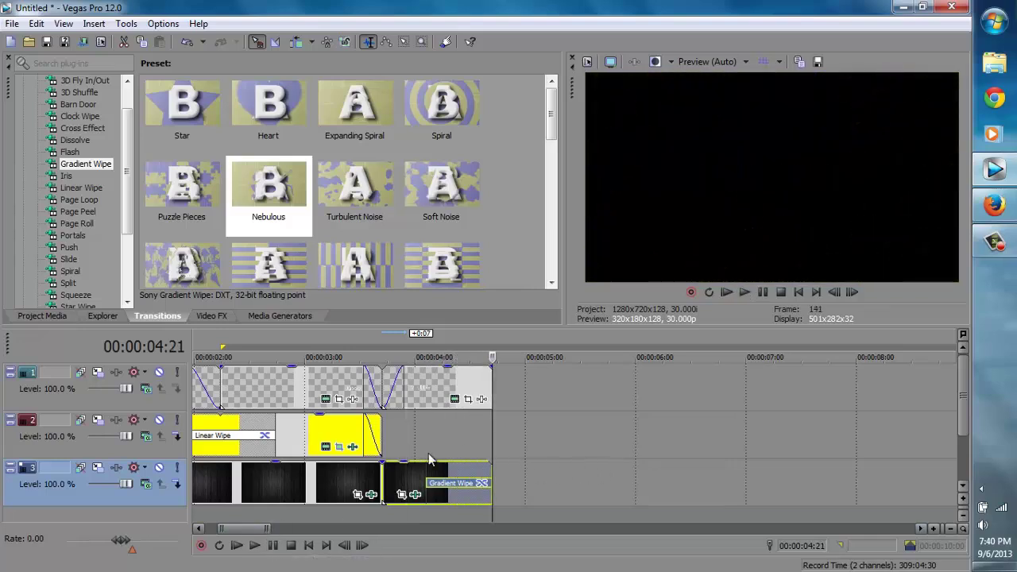
scroll(433, 469, up, 2)
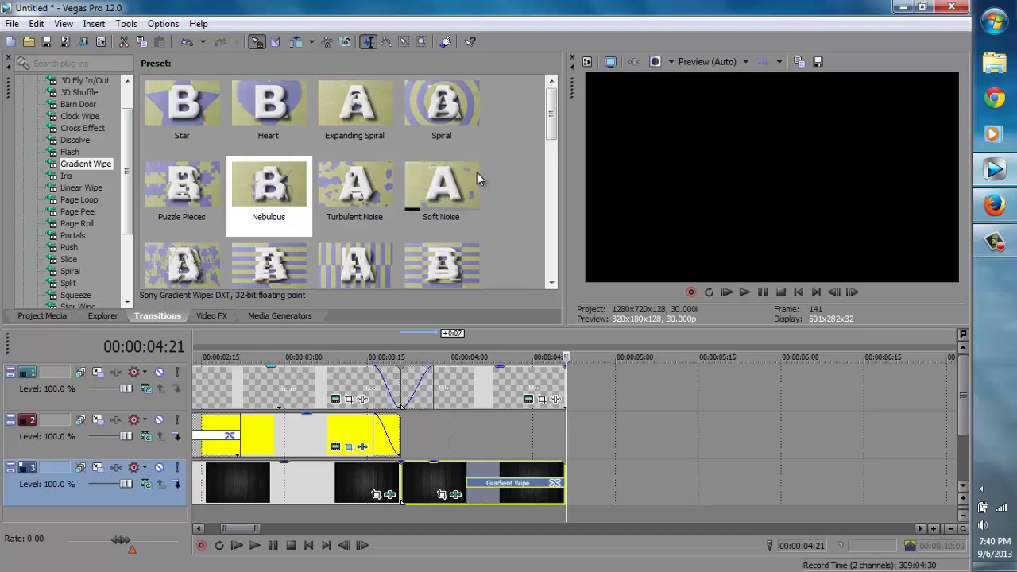
Step: Search the computer for "simple", play the finished Simple Intro video in the media player for reference, and close it
click(1012, 7)
text(simple)
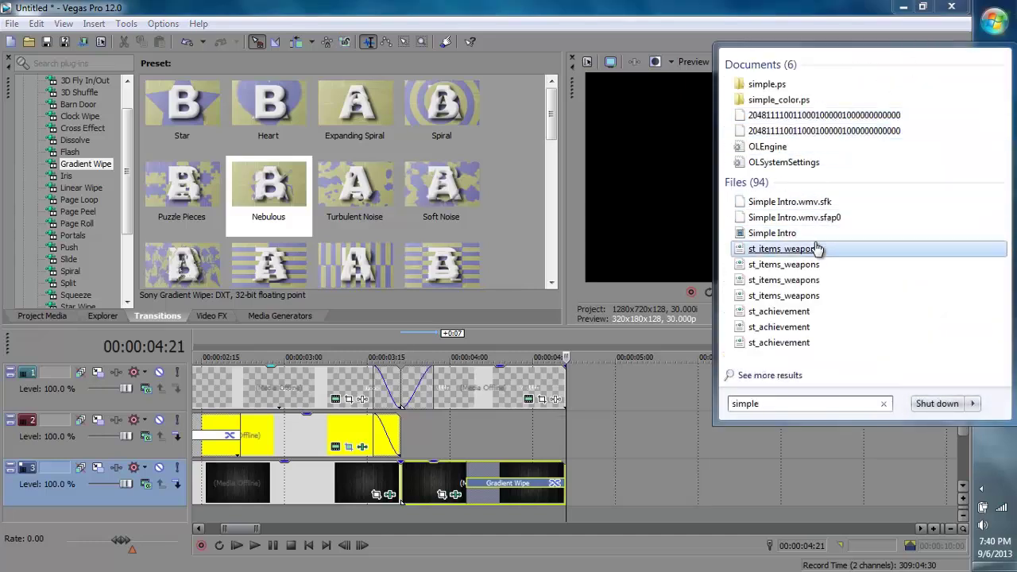
click(817, 237)
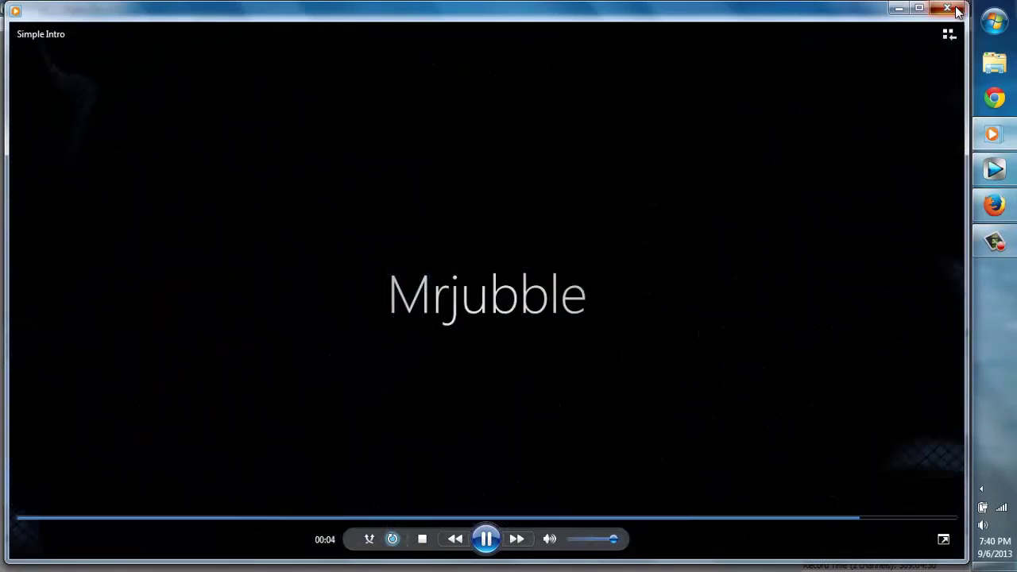
click(947, 8)
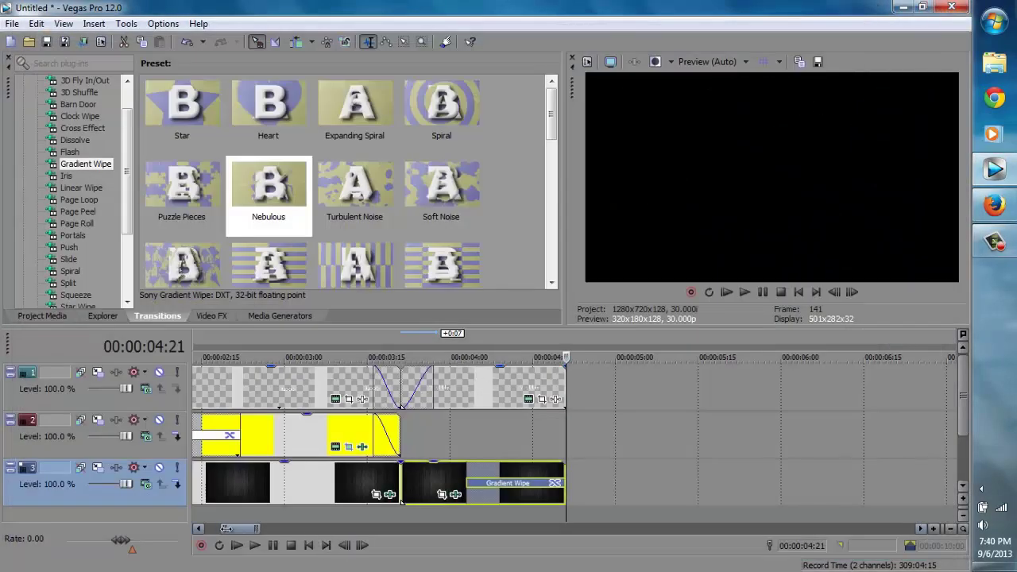
Step: Lower the opacity of the orange and yellow strip events on track 2 to about two thirds and check the frame at 00:00:03:00
drag(224, 530, 193, 529)
click(268, 340)
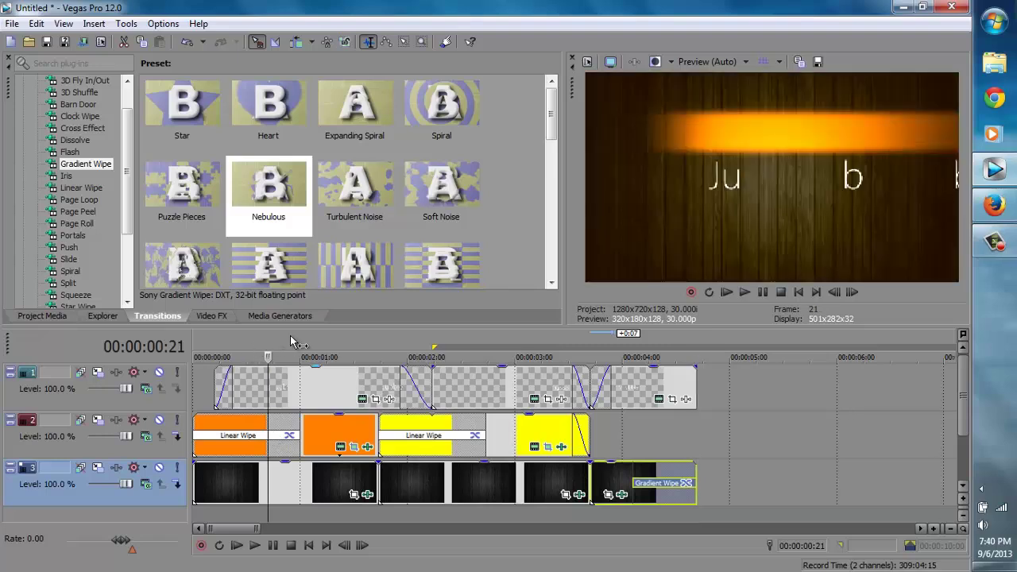
click(290, 336)
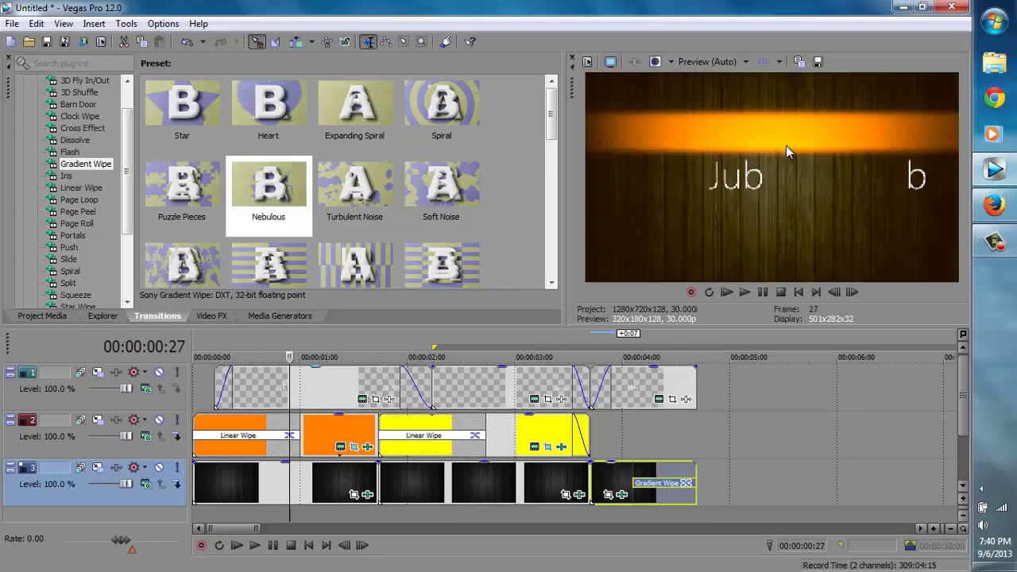
scroll(343, 455, up, 2)
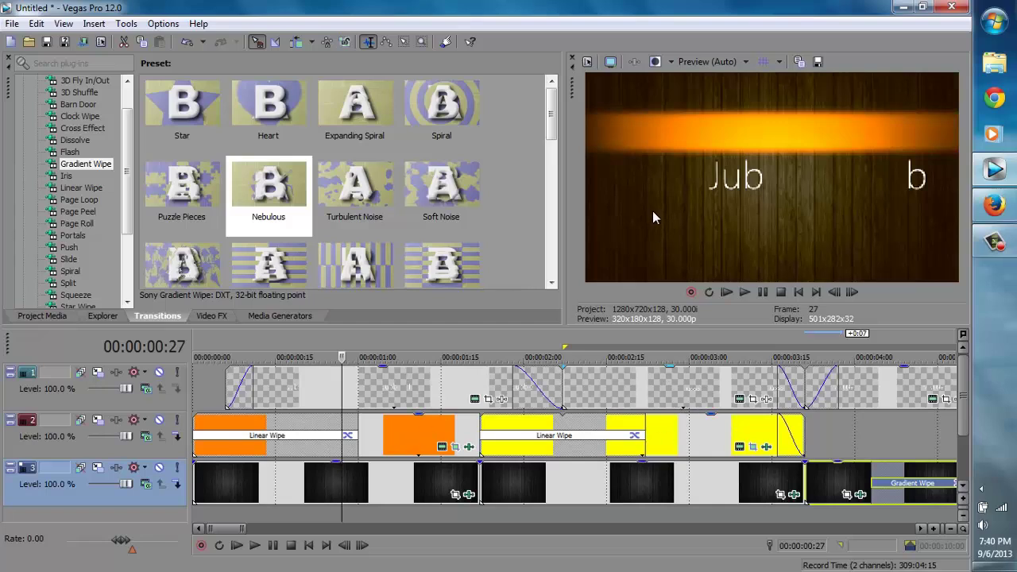
drag(422, 420, 419, 434)
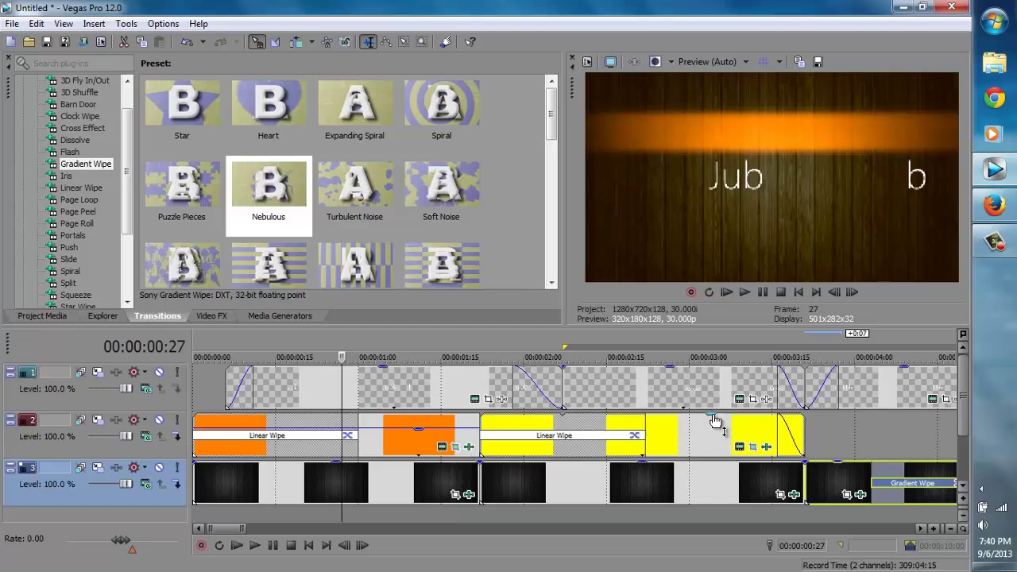
drag(713, 416, 711, 433)
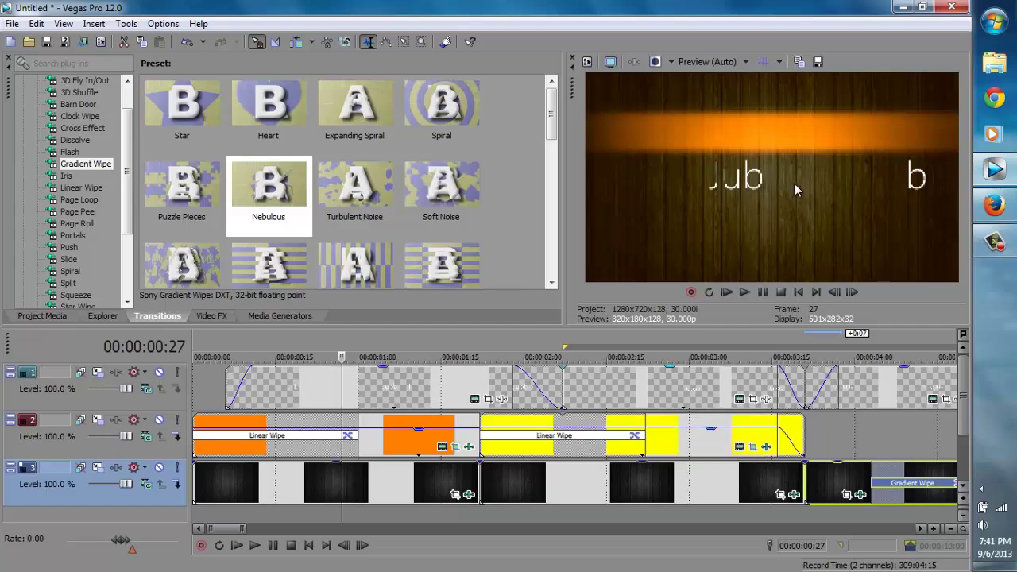
click(689, 355)
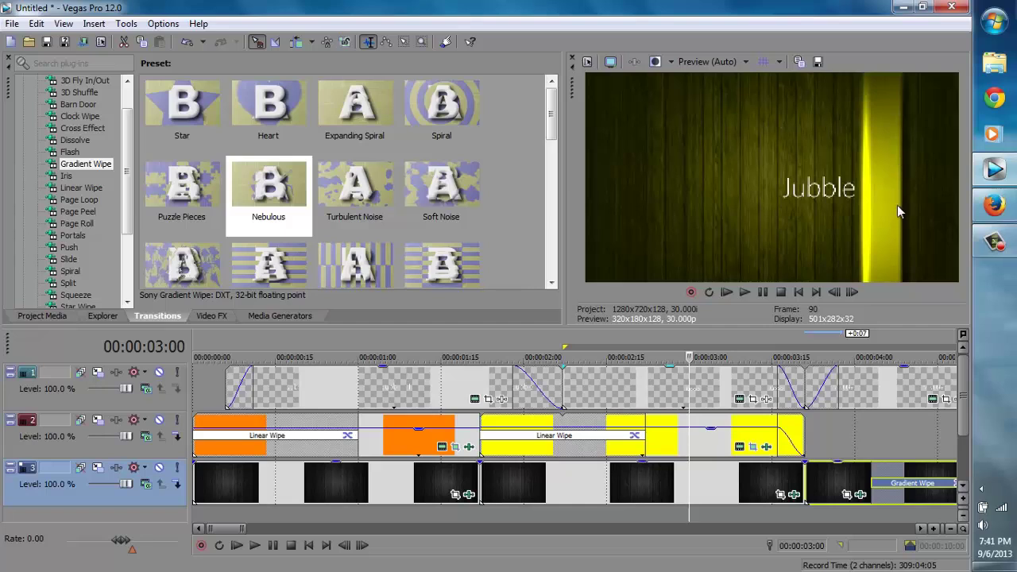